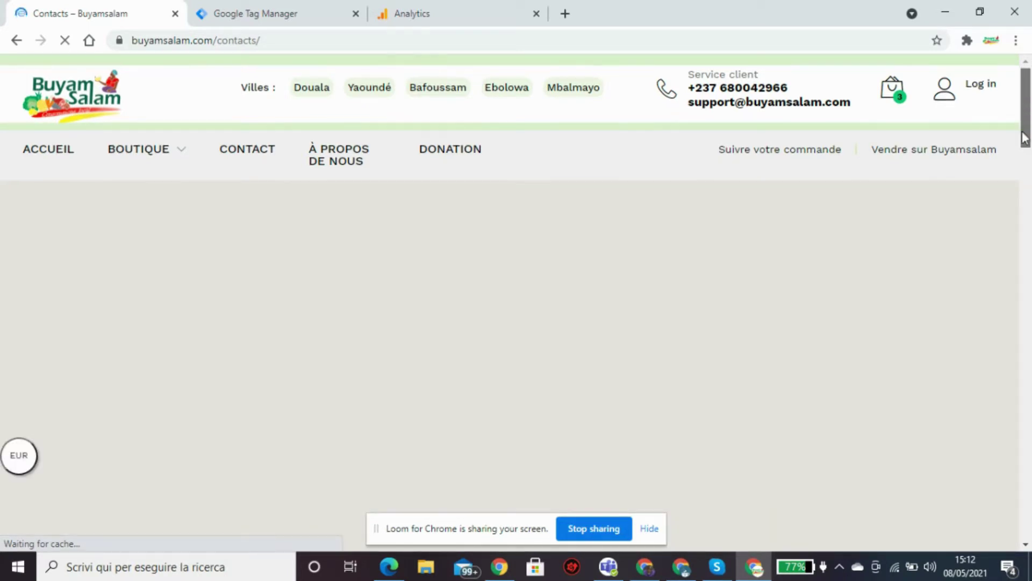
Fill the contact form with the saved name and e-mail and the message 'je fais juste un test', then submit it.
left_click_drag(1024, 139, 1030, 425)
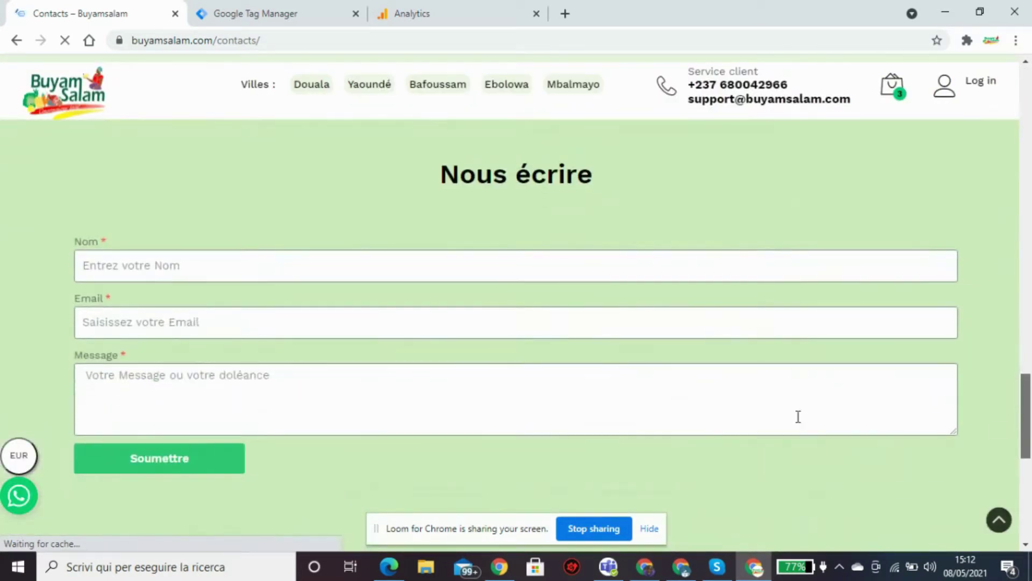
left_click(467, 262)
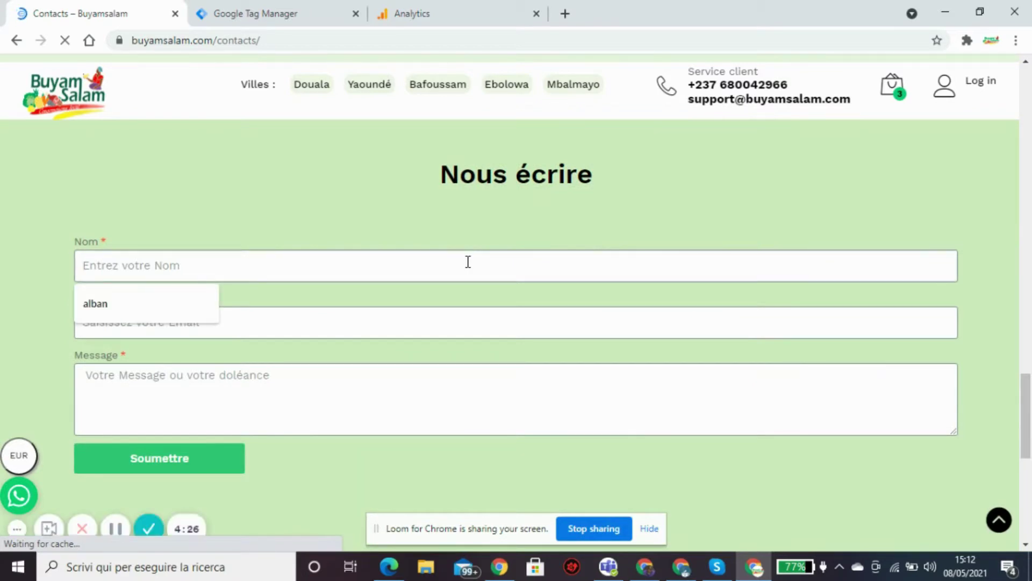
left_click(196, 315)
left_click(204, 329)
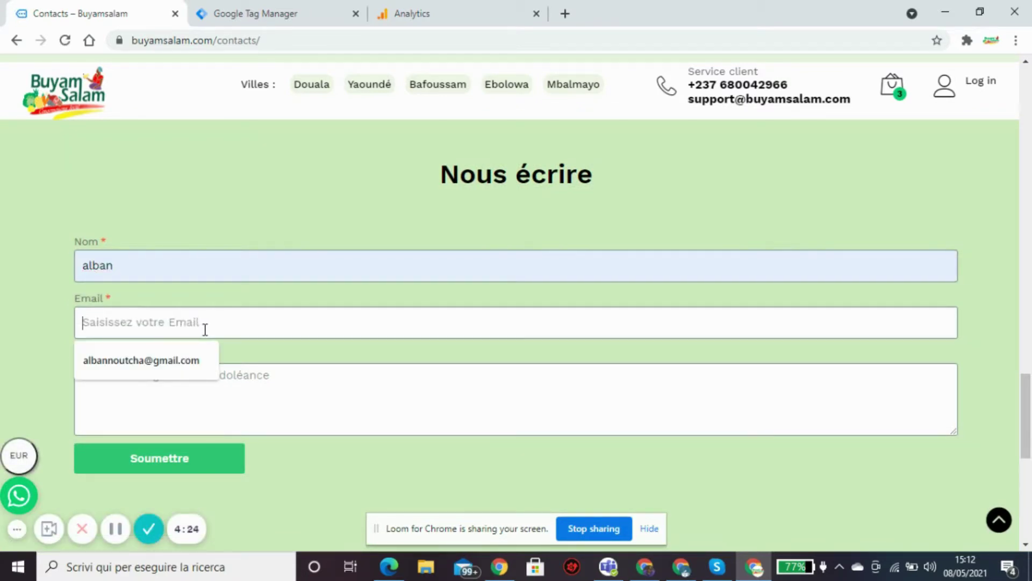
left_click(193, 358)
left_click(195, 379)
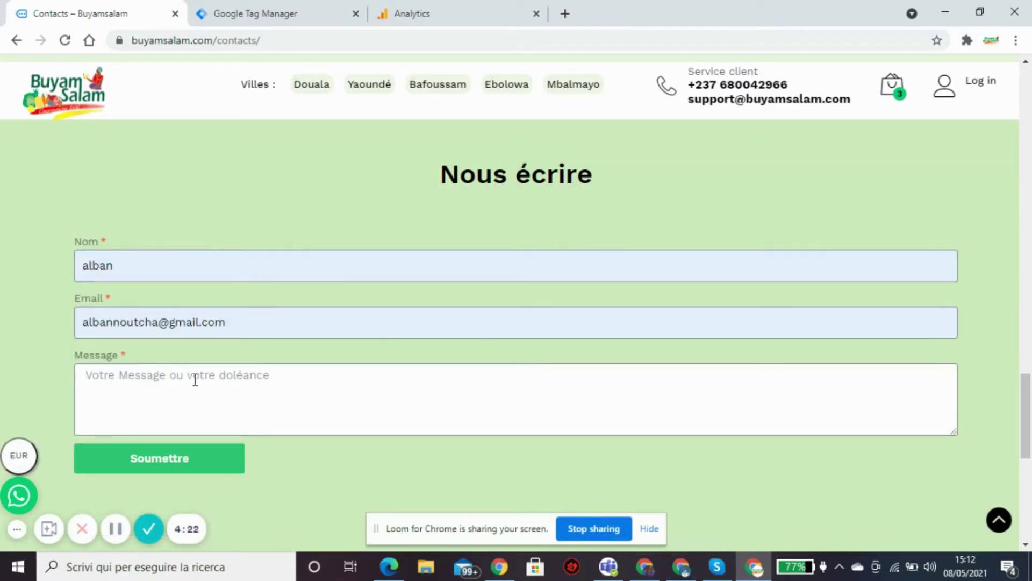
type("je fais ")
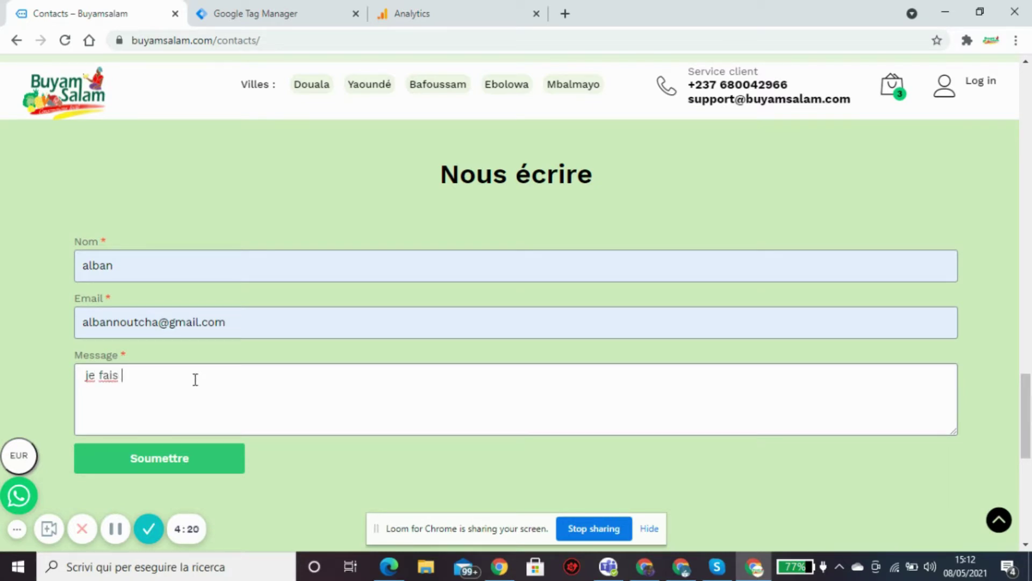
type("juste un test")
left_click_drag(1024, 418, 1015, 453)
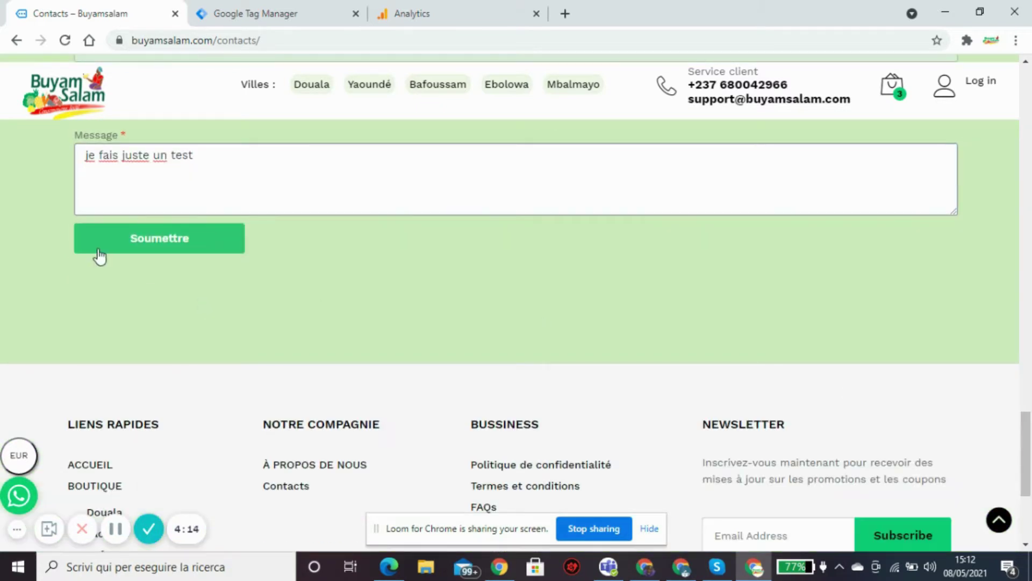
left_click(117, 253)
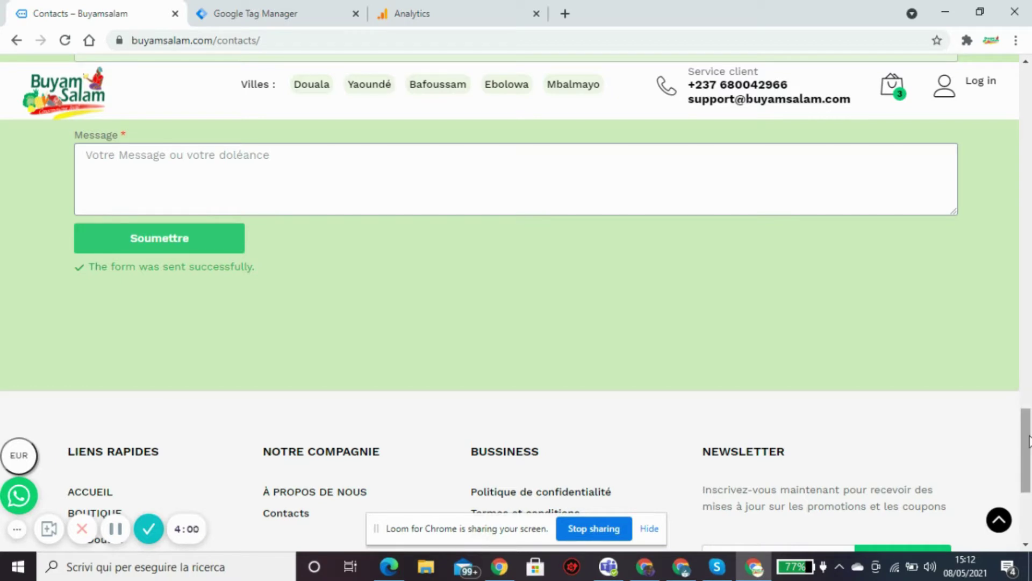
Scroll back up the Contacts page to the store's location map.
left_click_drag(1026, 439, 1027, 399)
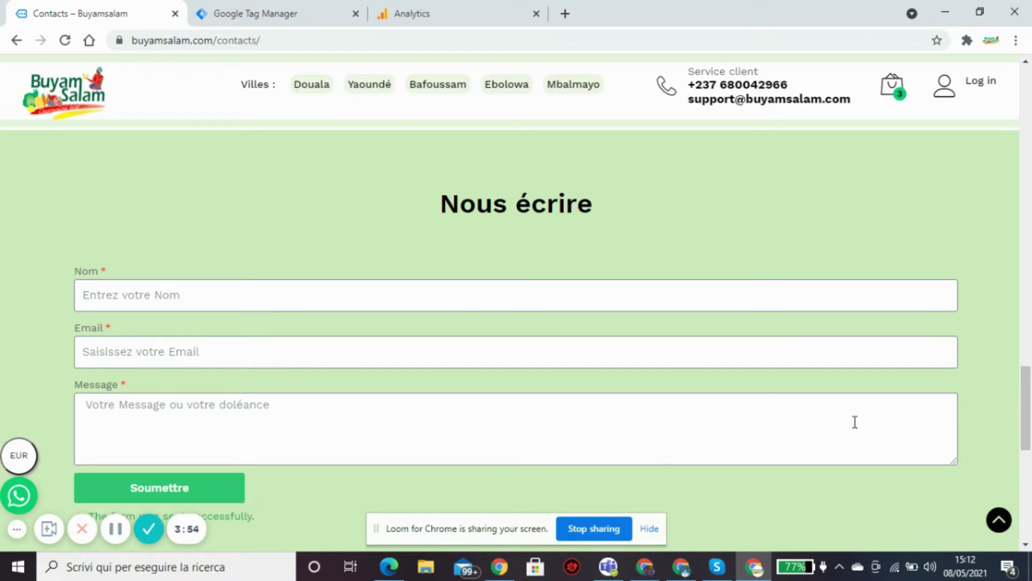
left_click_drag(1027, 394, 1027, 414)
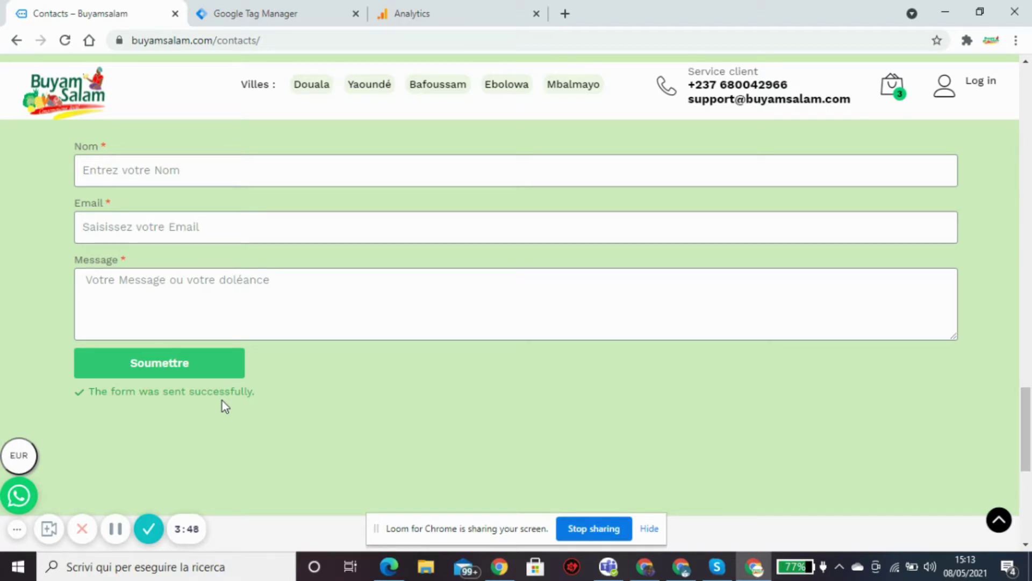
left_click_drag(1029, 414, 1029, 96)
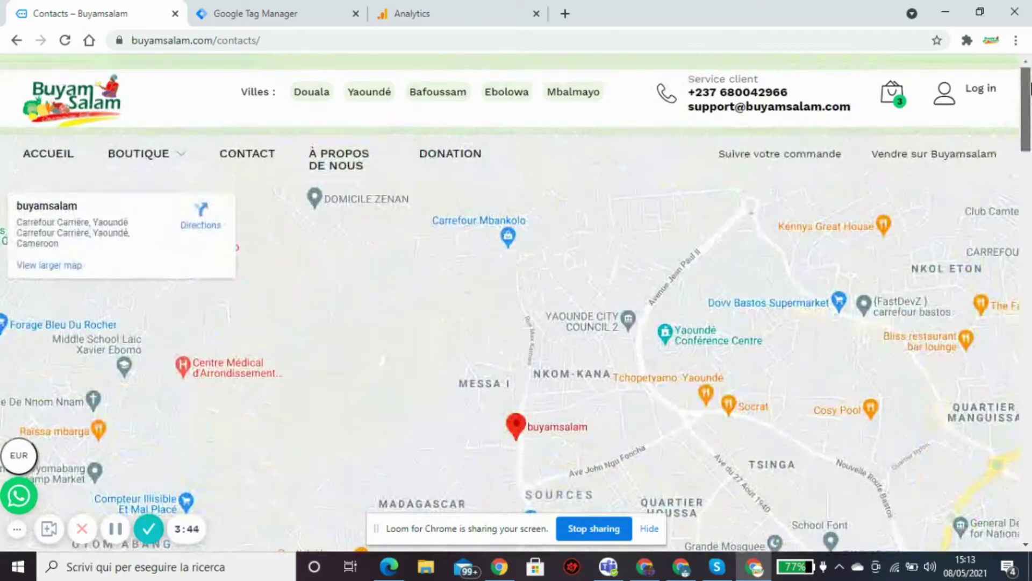
In Tag Manager, open the built-in variables configuration from the Variables page.
left_click(299, 8)
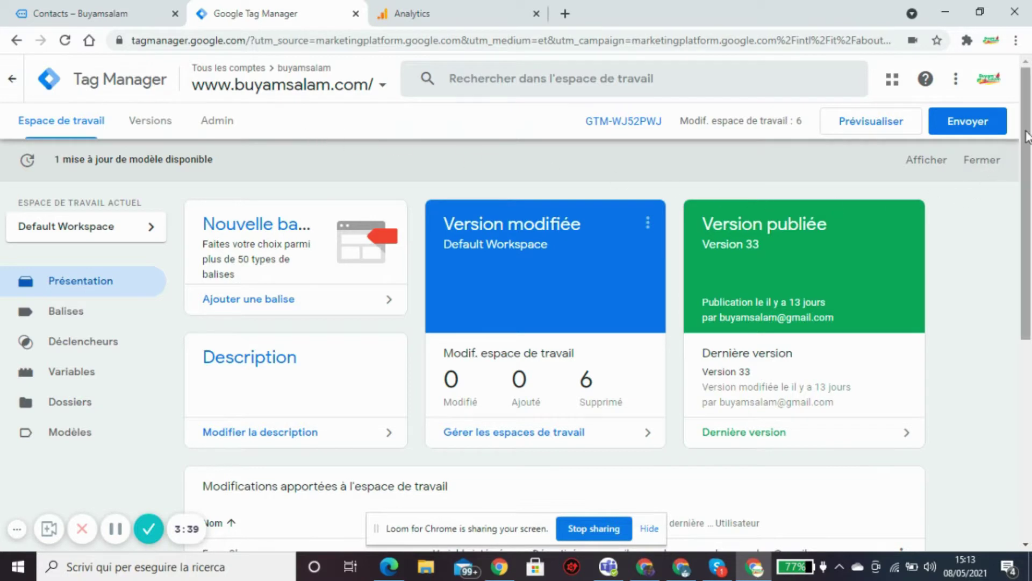
left_click_drag(1024, 138, 1025, 159)
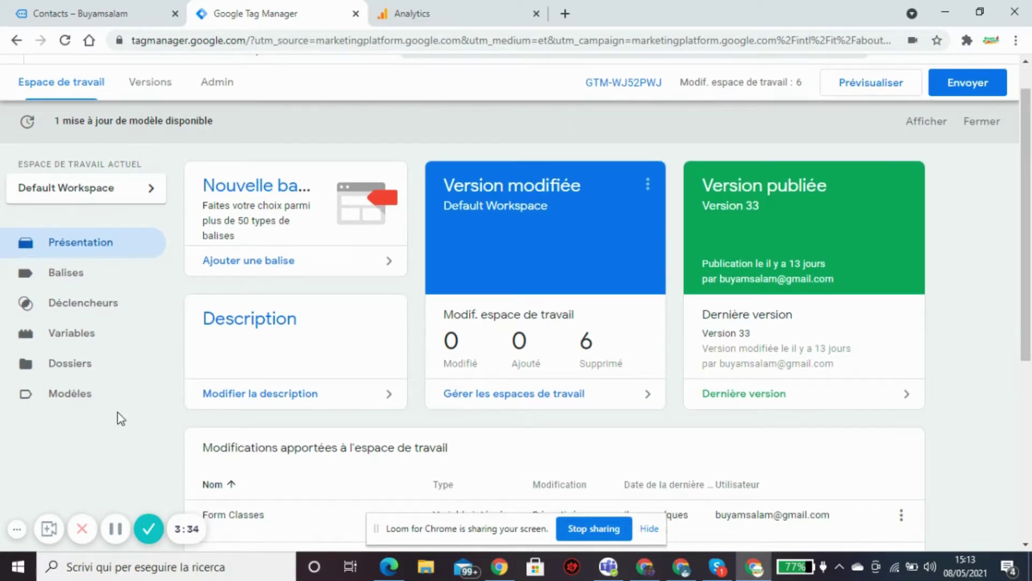
left_click(72, 336)
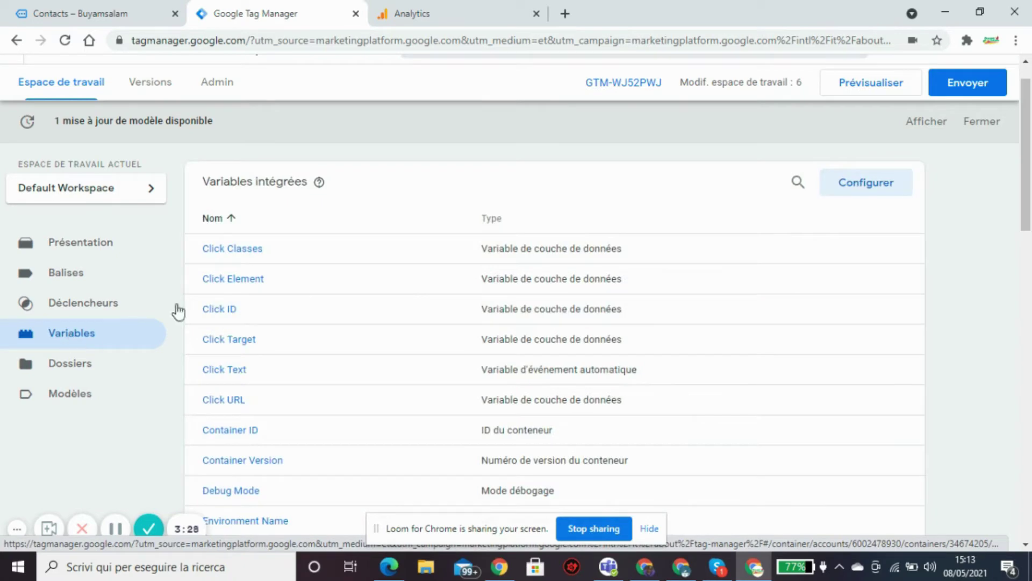
left_click(872, 191)
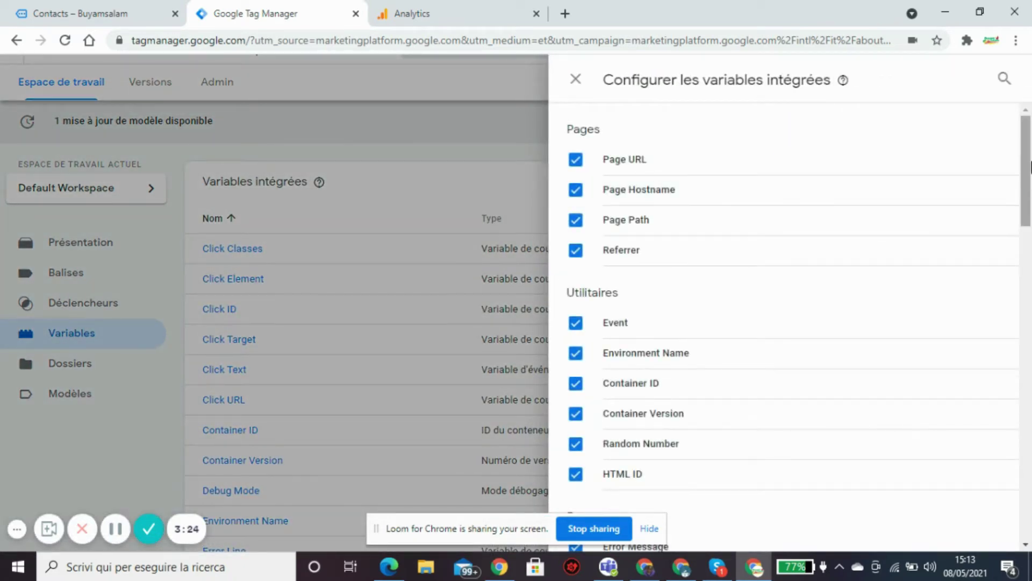
scroll(1017, 209, "down", 4)
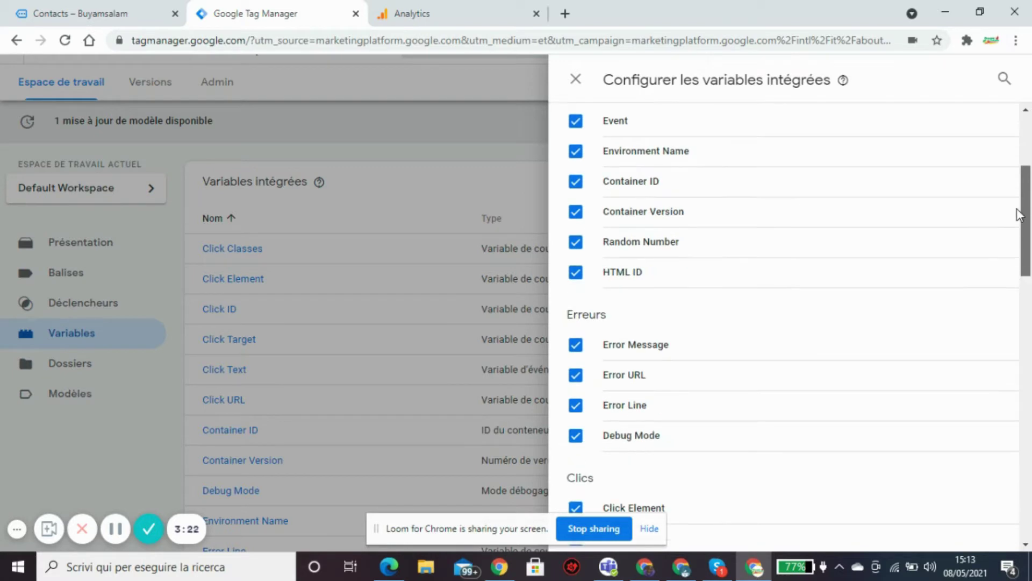
left_click_drag(1018, 212, 864, 350)
Enable Form Text, URL, Target, ID, Classes and Element, then close the panel.
left_click(576, 372)
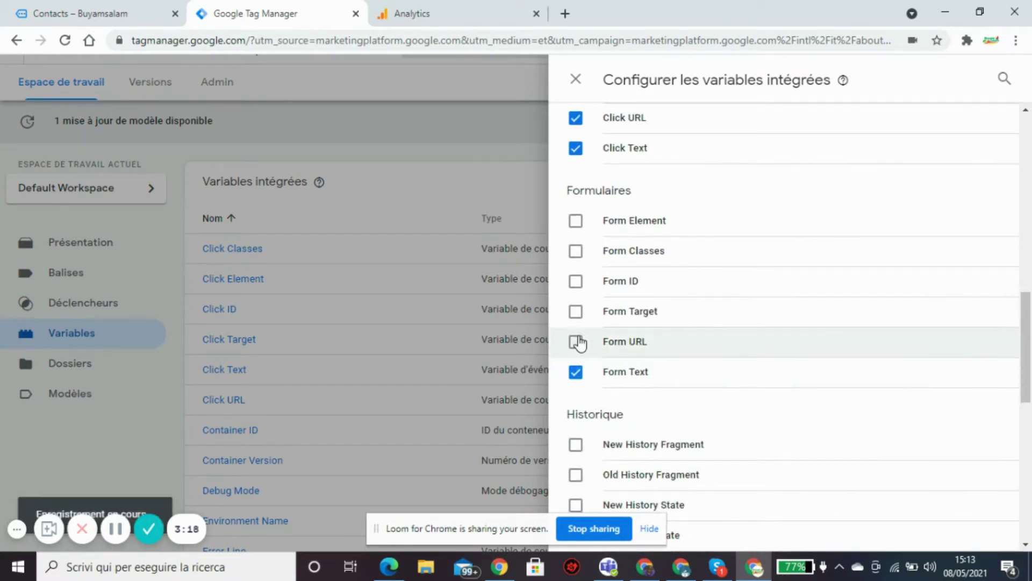
left_click(576, 342)
left_click(575, 312)
left_click(576, 281)
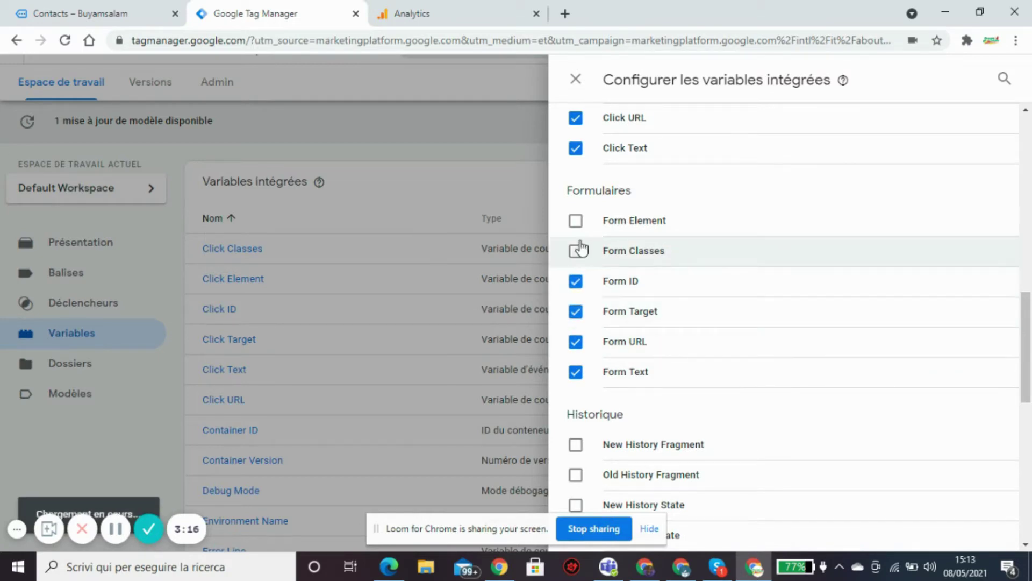
left_click(579, 250)
left_click(577, 221)
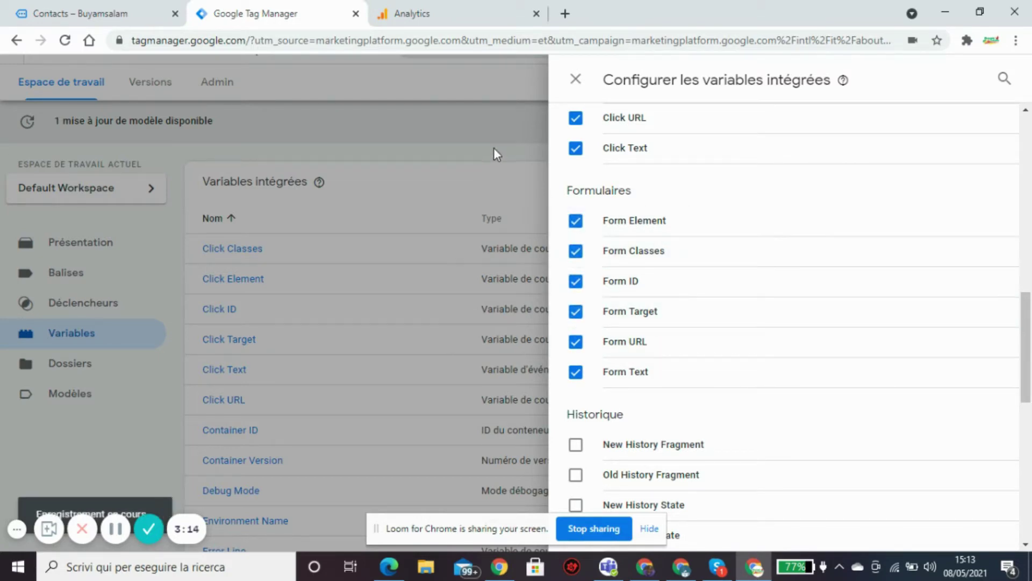
left_click(494, 147)
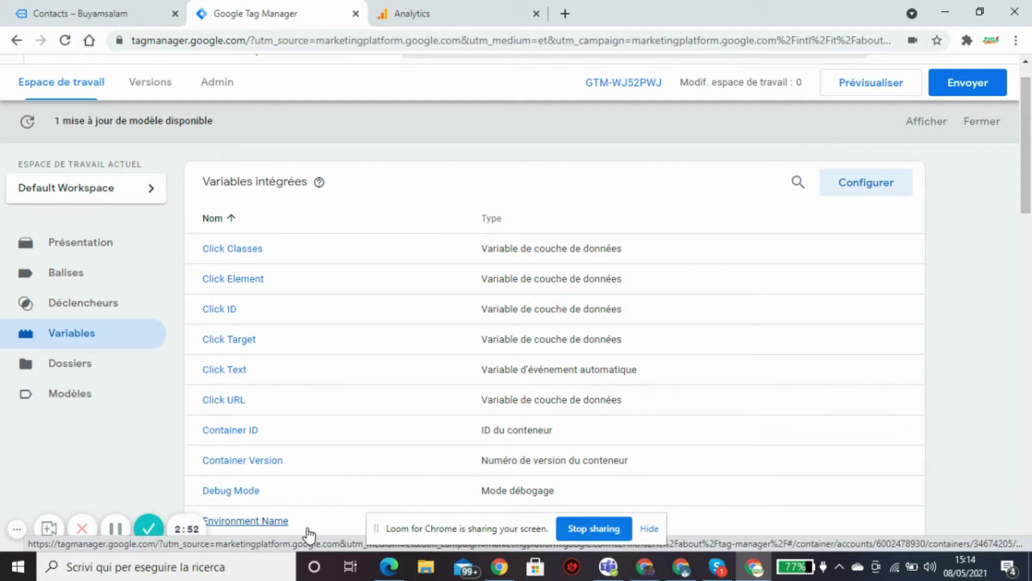
Create a new trigger of type Envoi de formulaire.
left_click(73, 305)
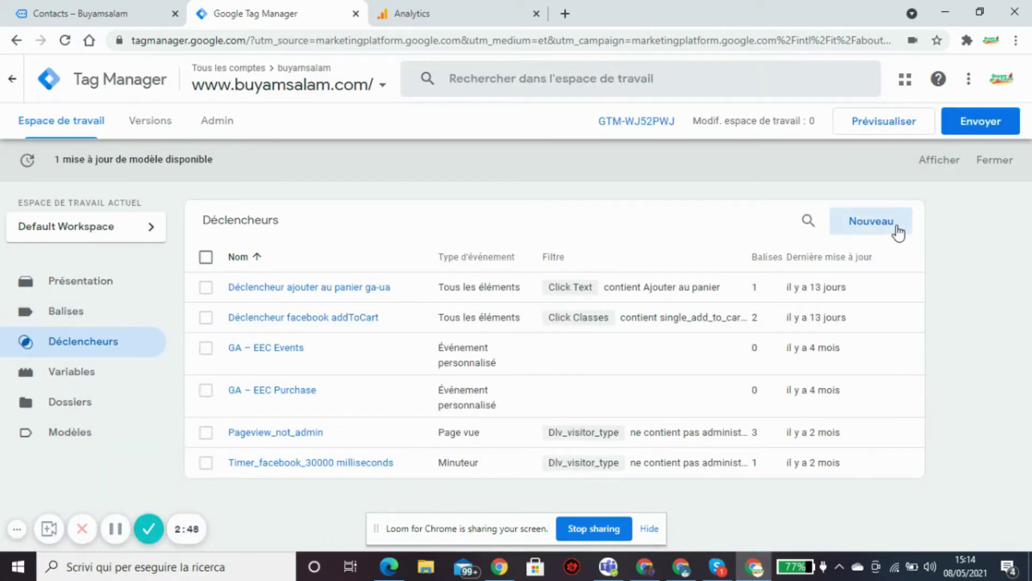
left_click(871, 221)
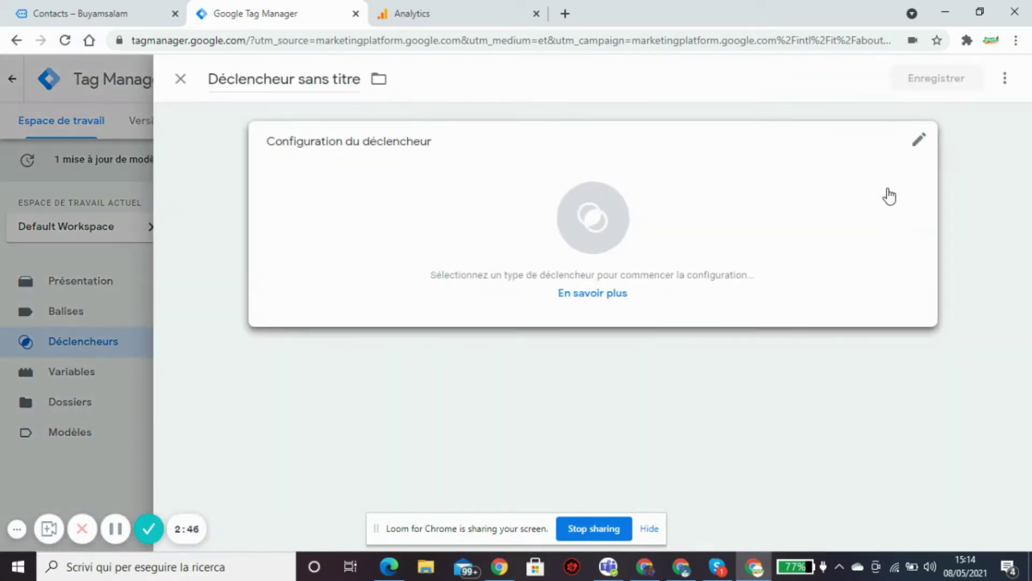
left_click(917, 148)
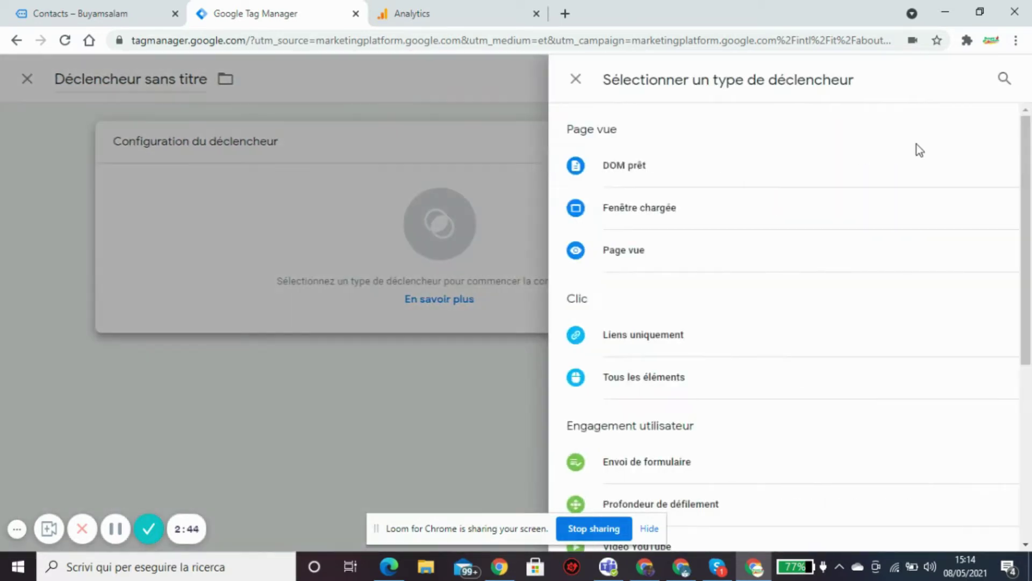
left_click(636, 482)
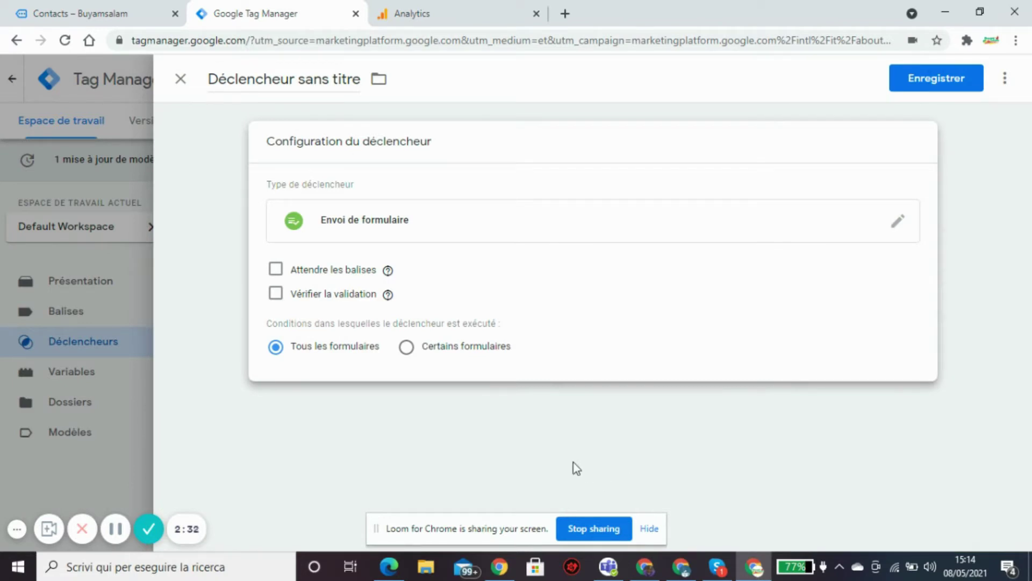
mouse_move(387, 270)
Name the trigger 'Déclencheur tous les formulaires', save it, and start Preview mode.
left_click_drag(299, 80, 359, 86)
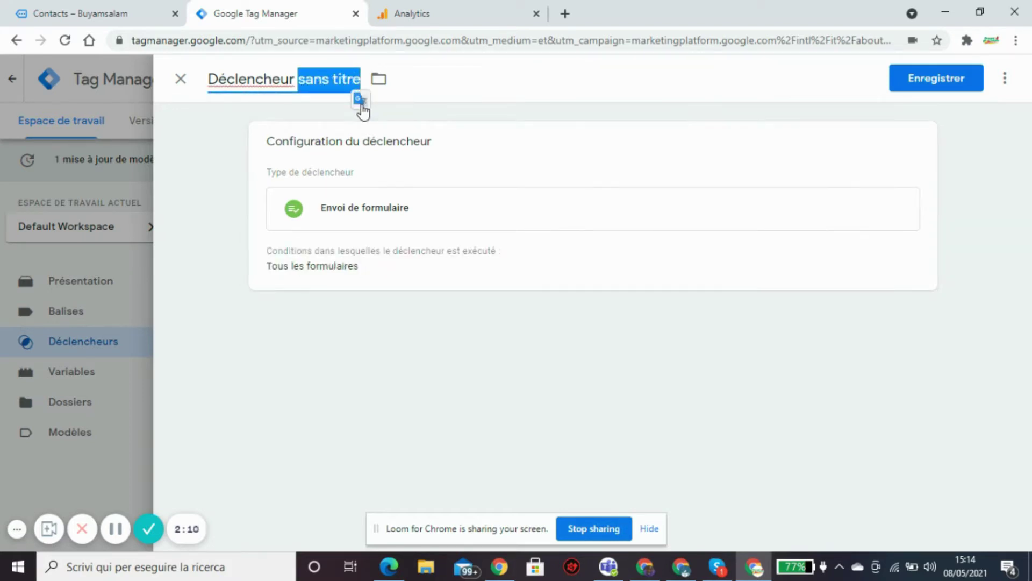
type("tous")
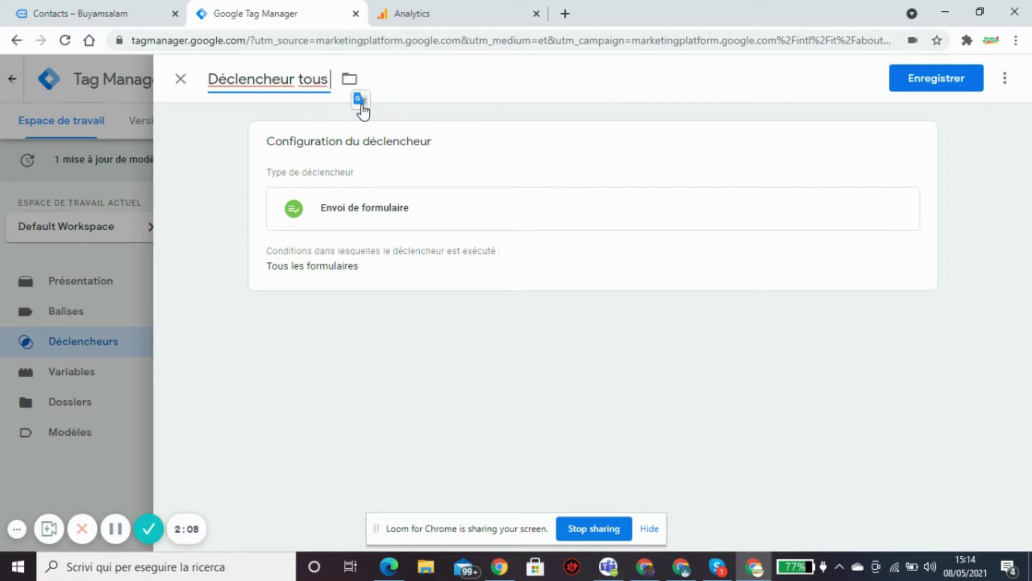
type(" les for")
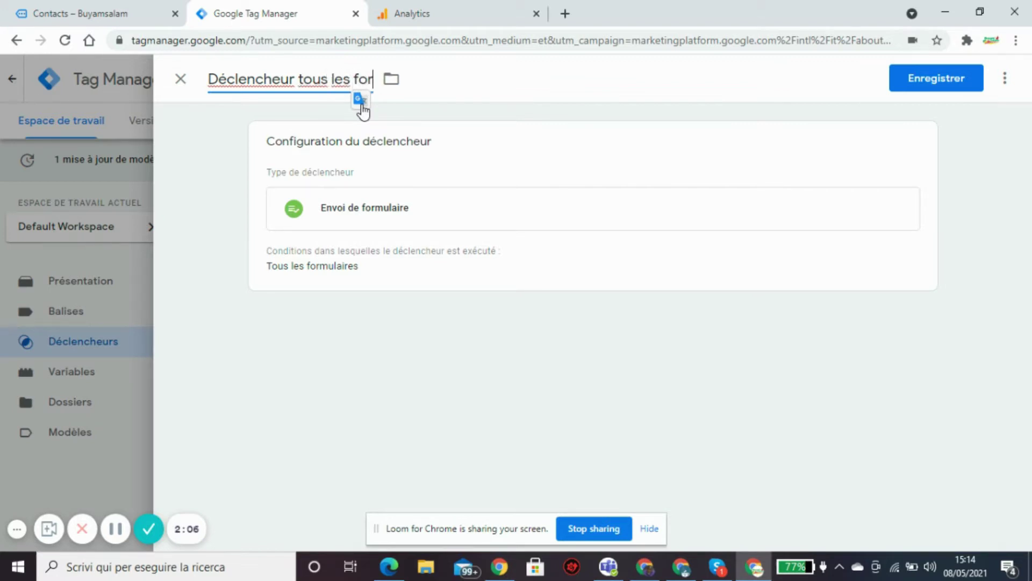
type("mulaires")
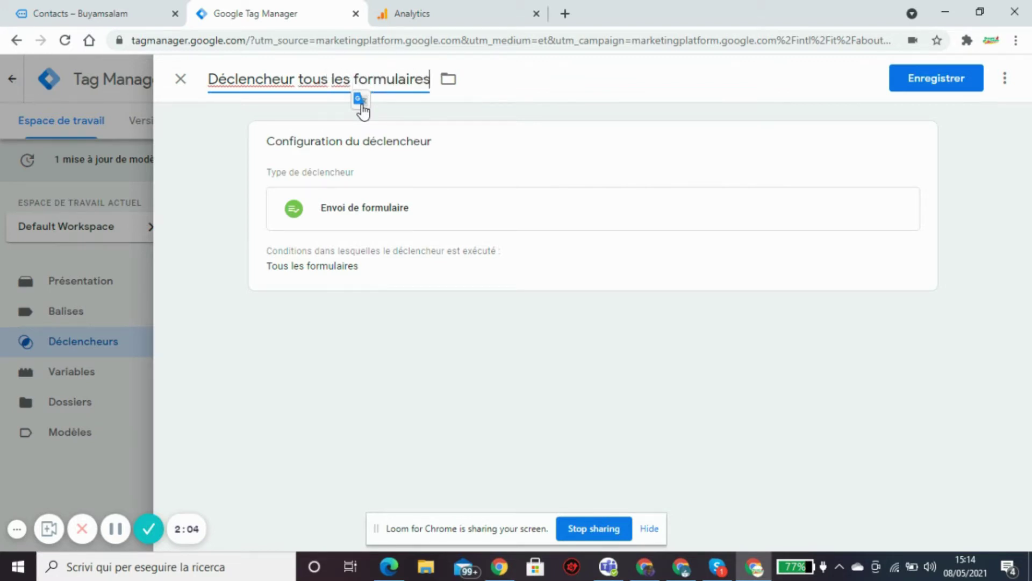
left_click(932, 85)
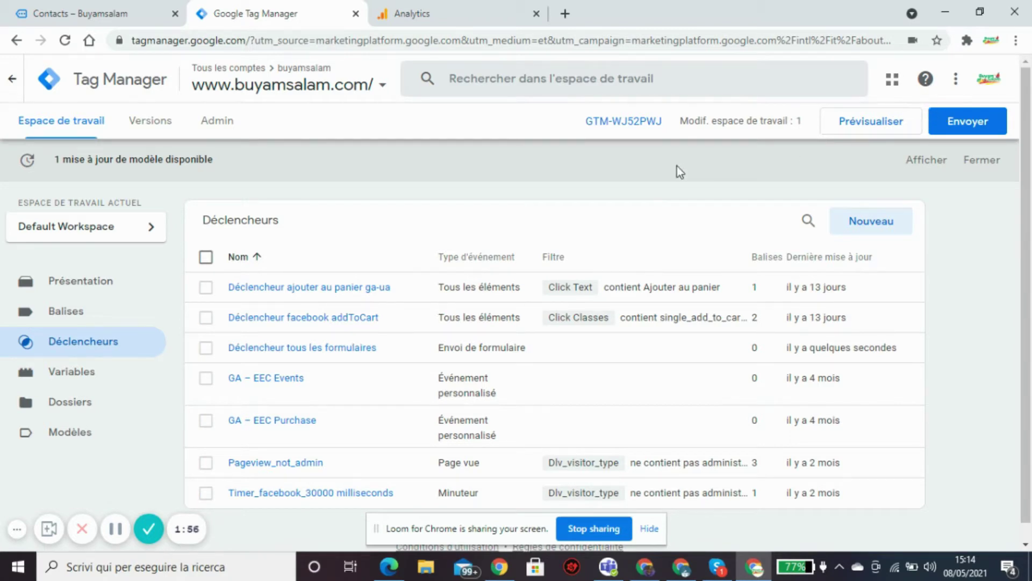
left_click(875, 123)
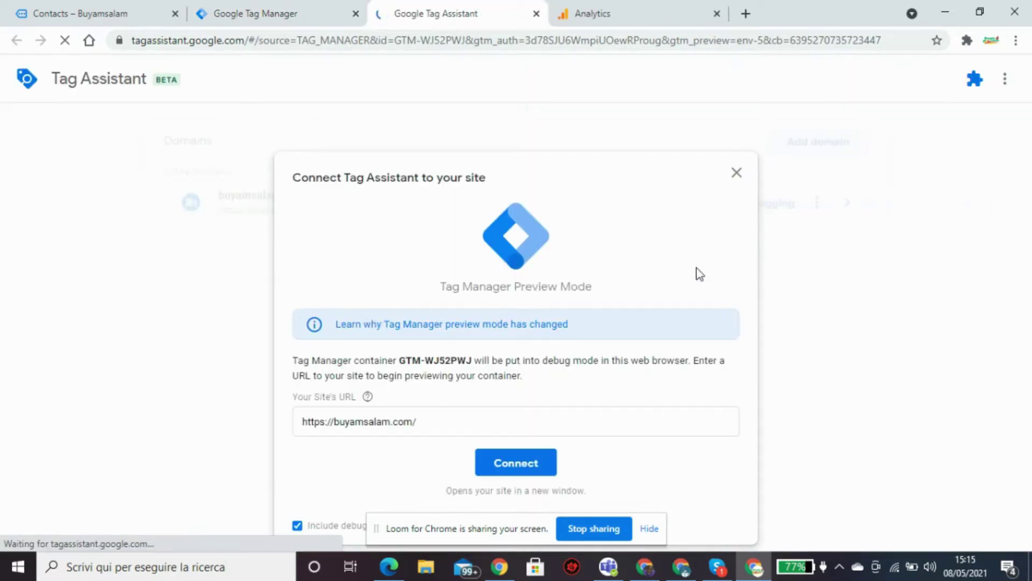
Connect Tag Assistant to buyamsalam.com and open the site's CONTACT page in the debug tab.
left_click(539, 468)
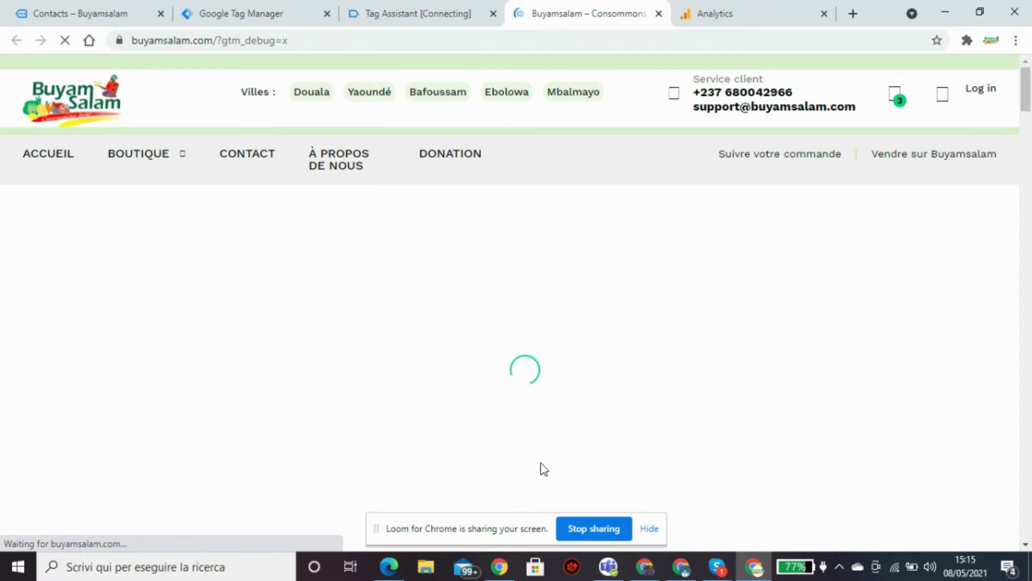
left_click(412, 11)
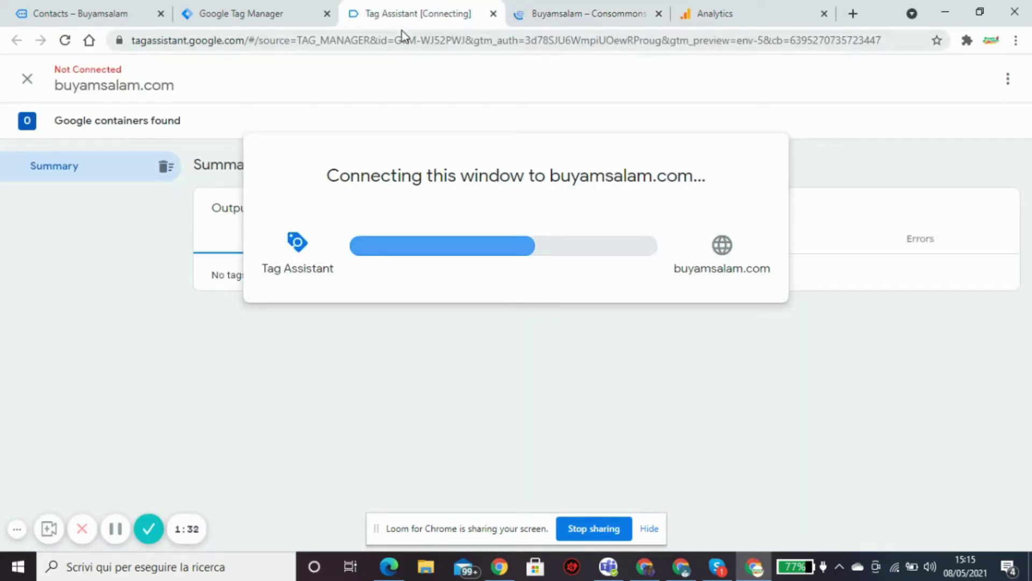
left_click(577, 16)
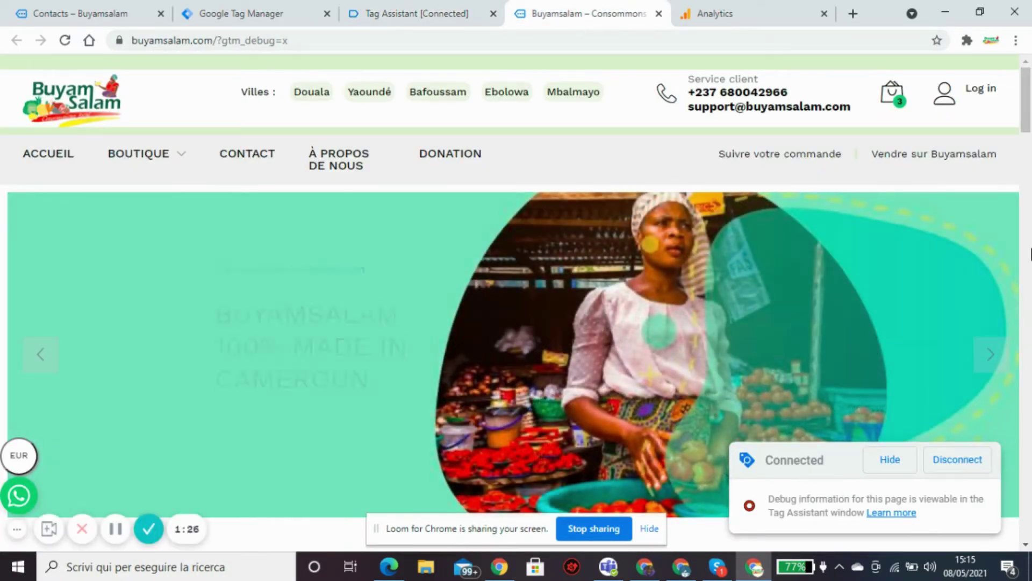
left_click(250, 161)
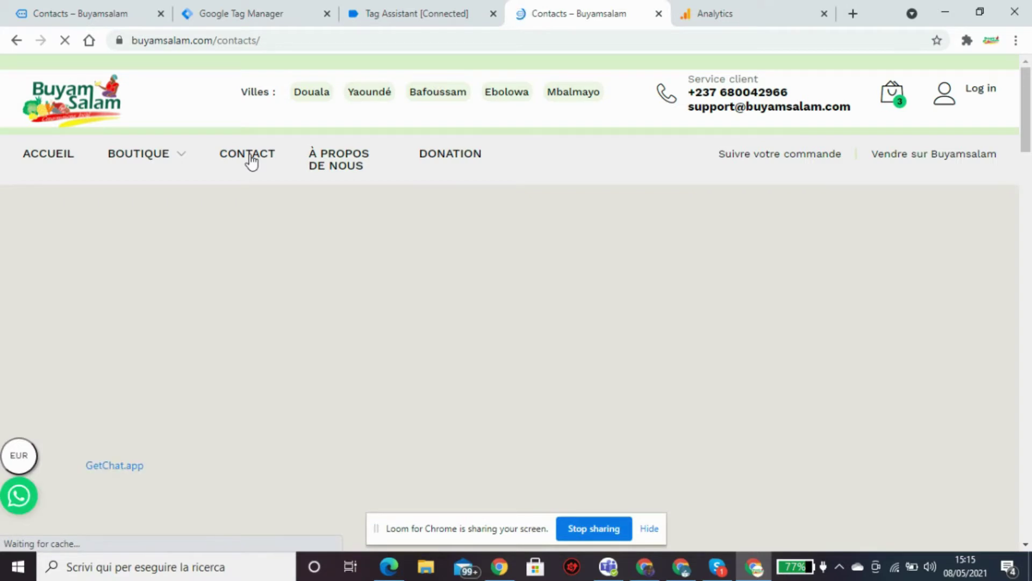
Return to the Buyamsalam contacts page and scroll down to the Nous écrire form.
left_click(398, 15)
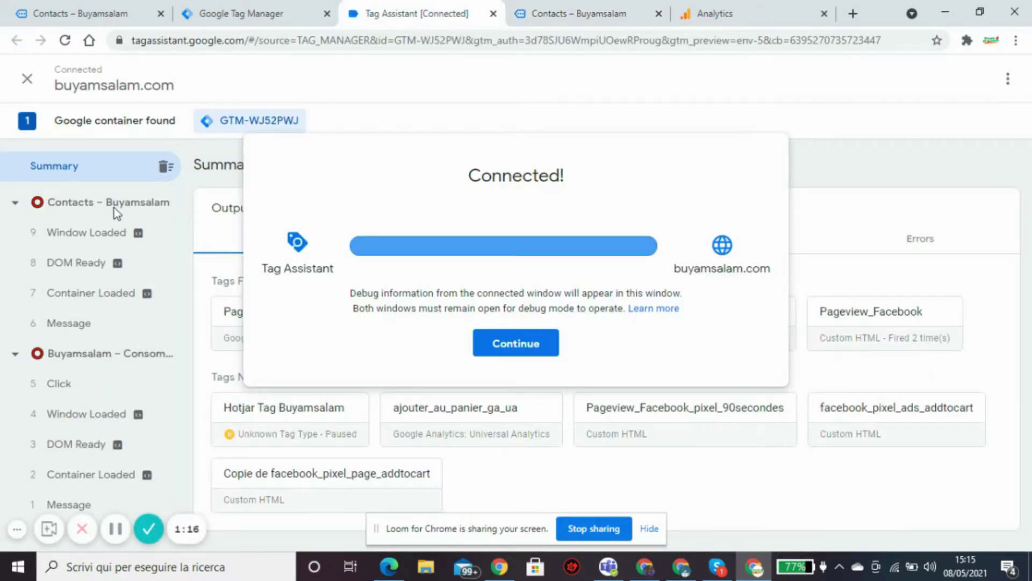
left_click(553, 16)
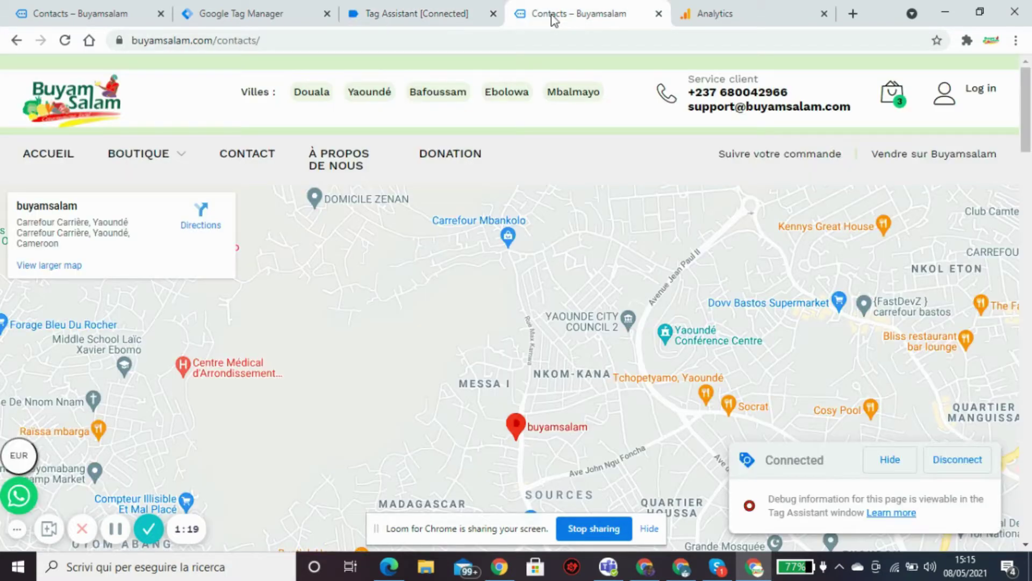
left_click_drag(1030, 134, 1027, 176)
scroll(1027, 352, "down", 10)
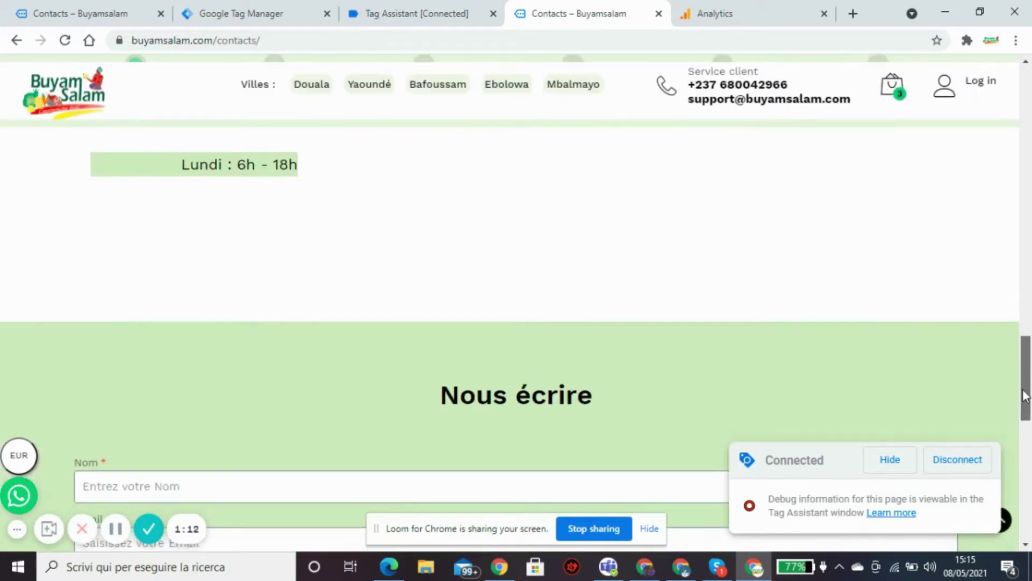
Submit the form with the saved name and e-mail and 'c'est encore moi', then check Tag Assistant.
left_click(342, 243)
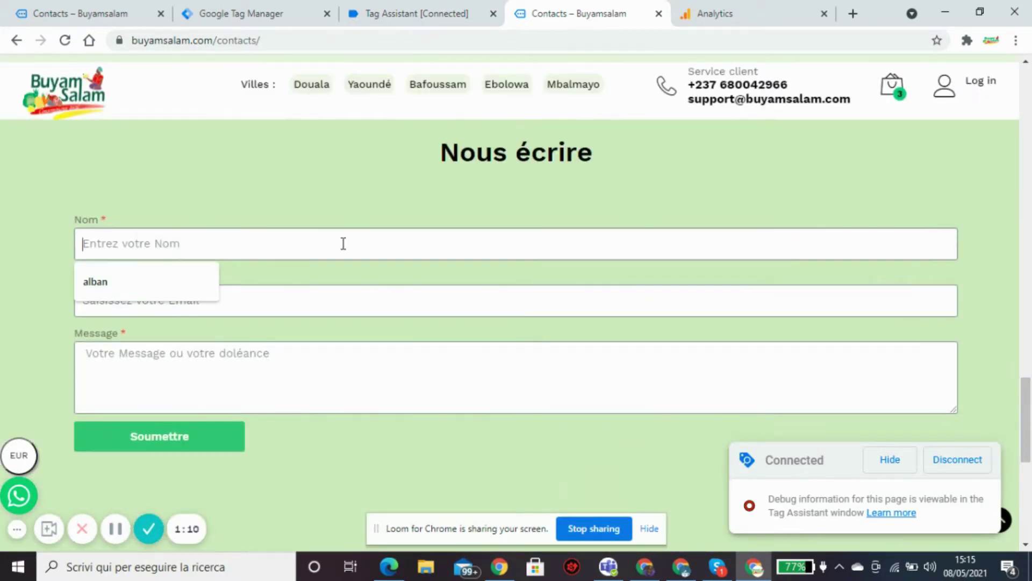
left_click(175, 281)
left_click(170, 300)
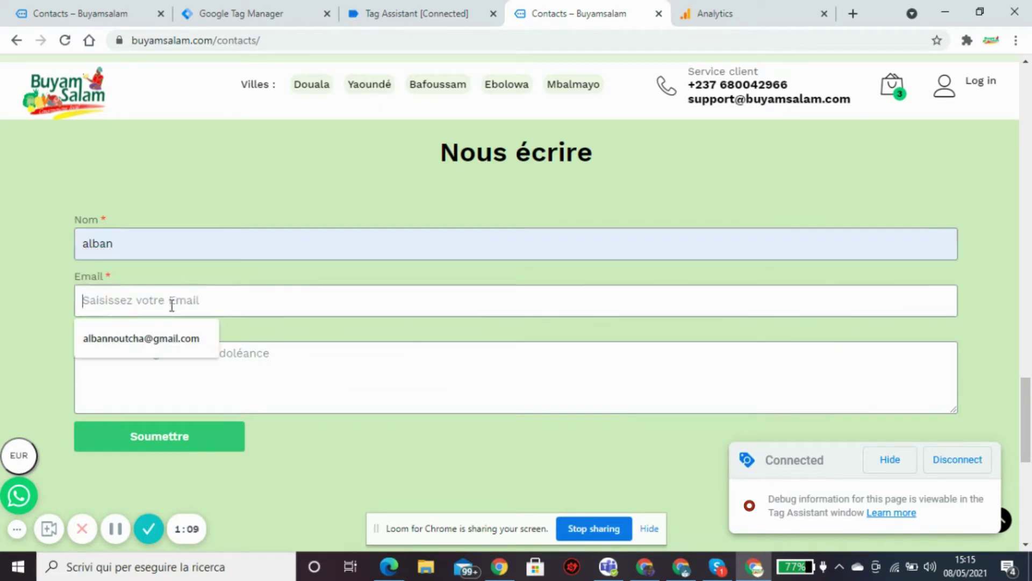
left_click(171, 339)
left_click(173, 361)
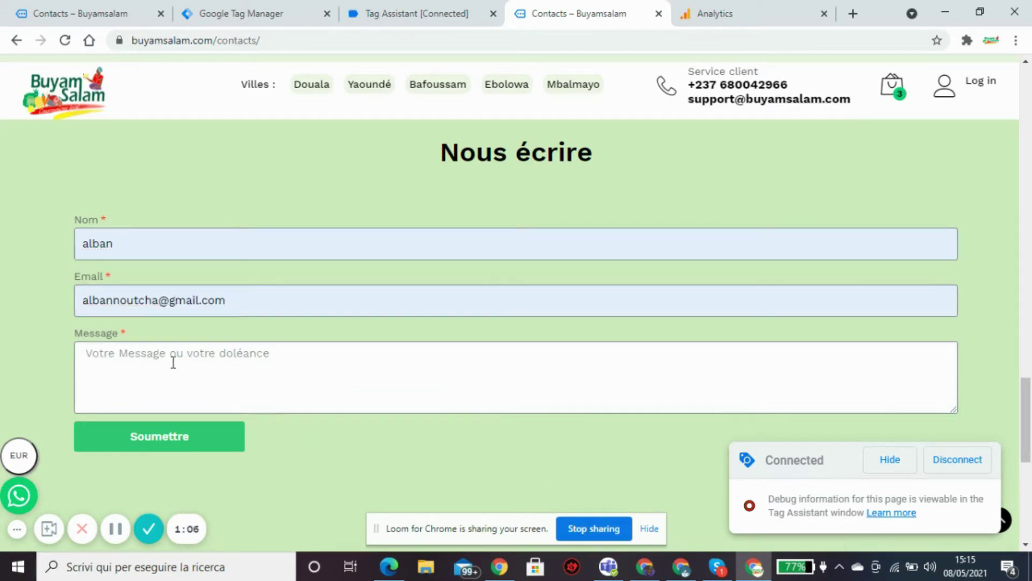
type("c'est en")
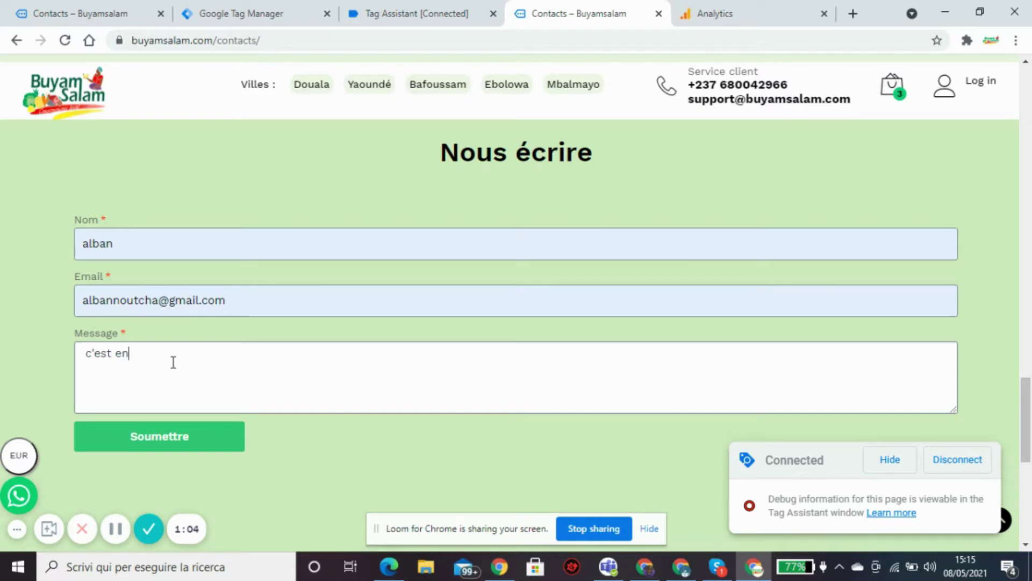
type("core moi")
left_click(214, 437)
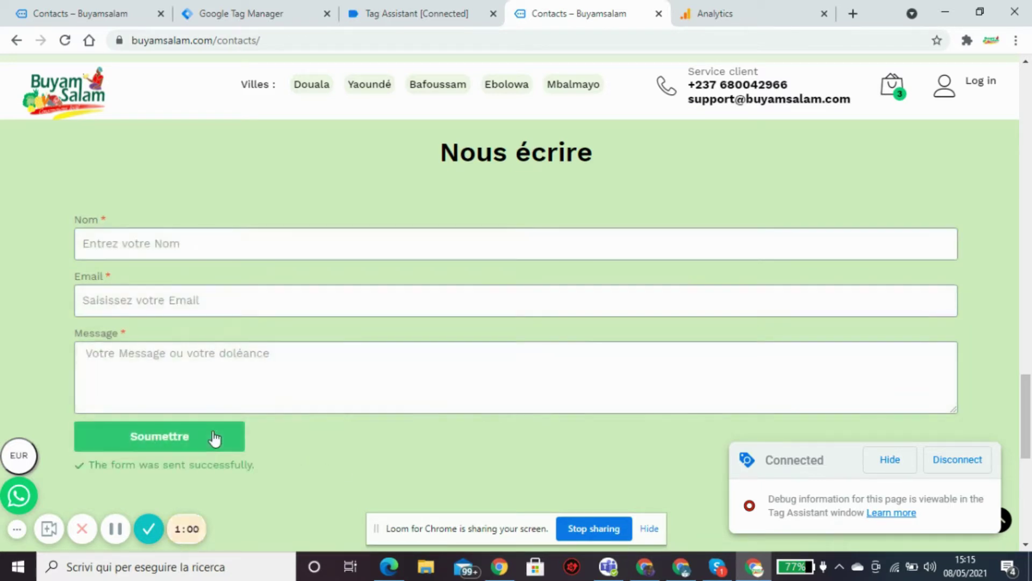
left_click(389, 20)
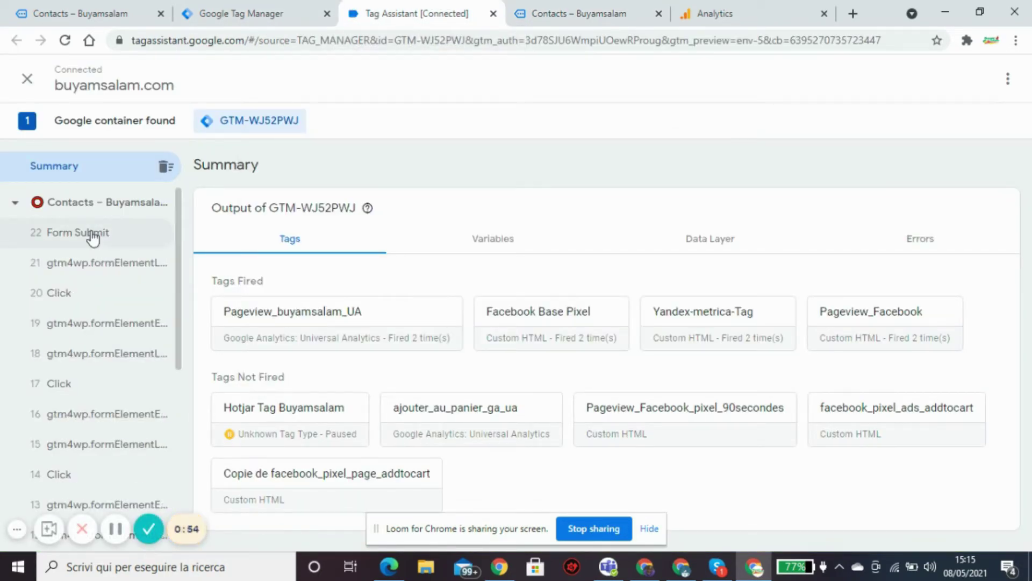
Open the Form Submit event's Variables and select the Form Text value 'Nom Email Message Soumettre'.
left_click(93, 236)
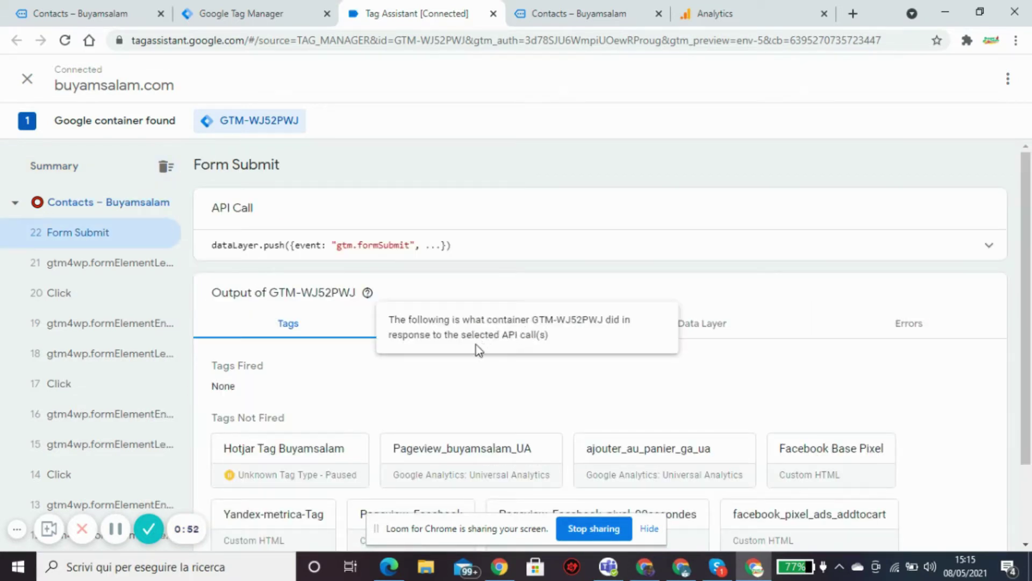
left_click(486, 329)
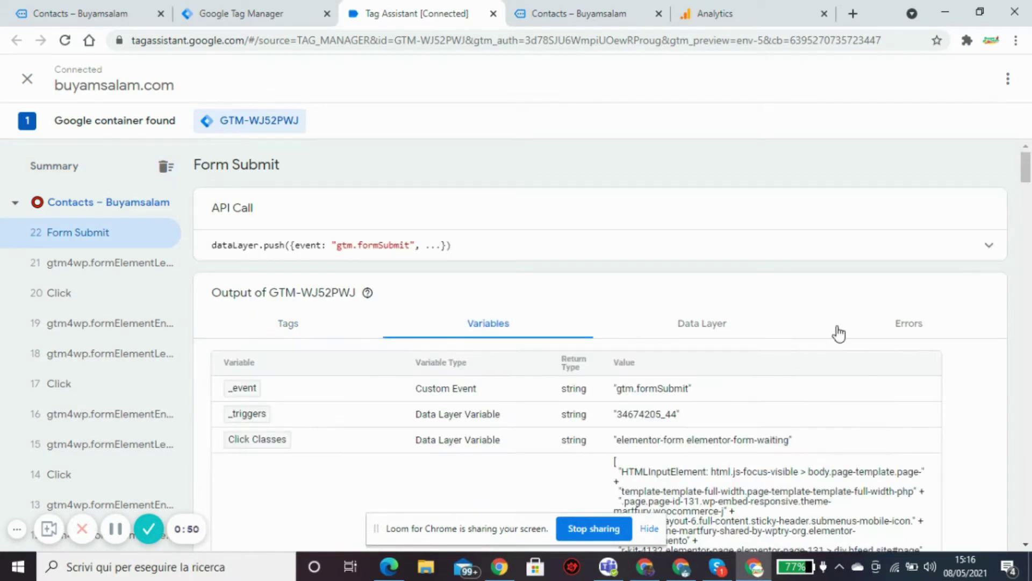
left_click_drag(1019, 171, 1028, 185)
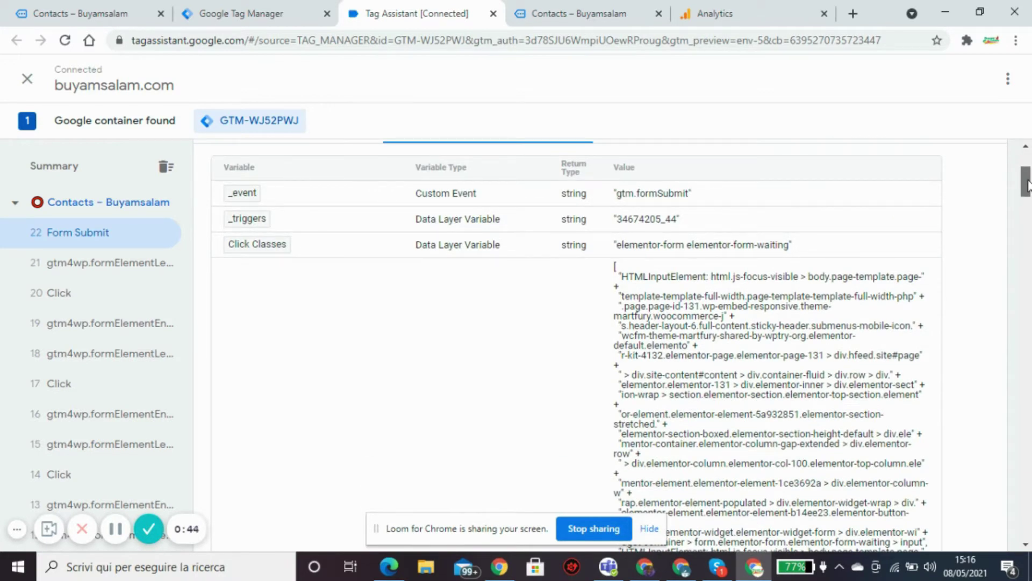
left_click_drag(1027, 186, 973, 360)
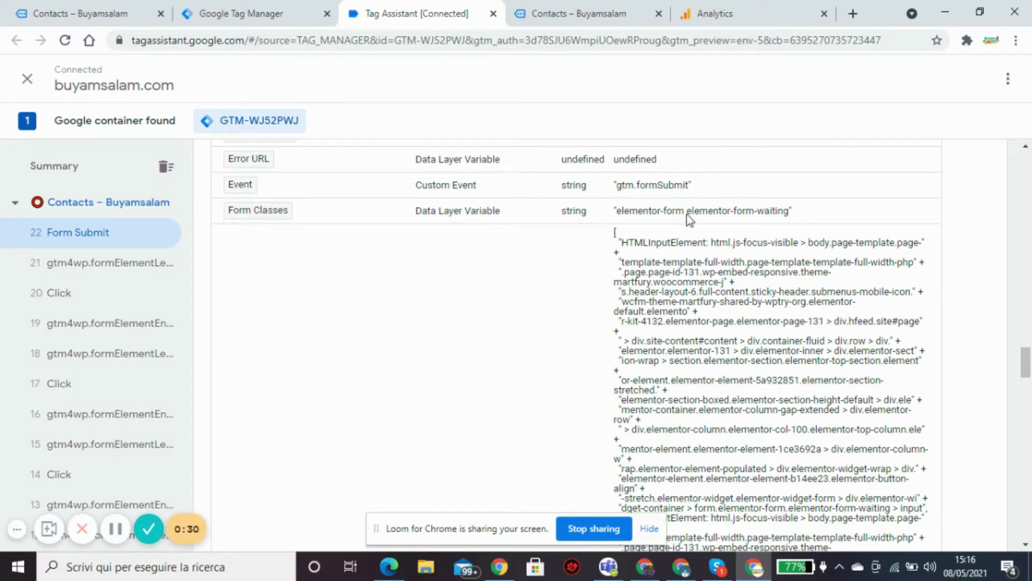
left_click_drag(1028, 367, 1011, 503)
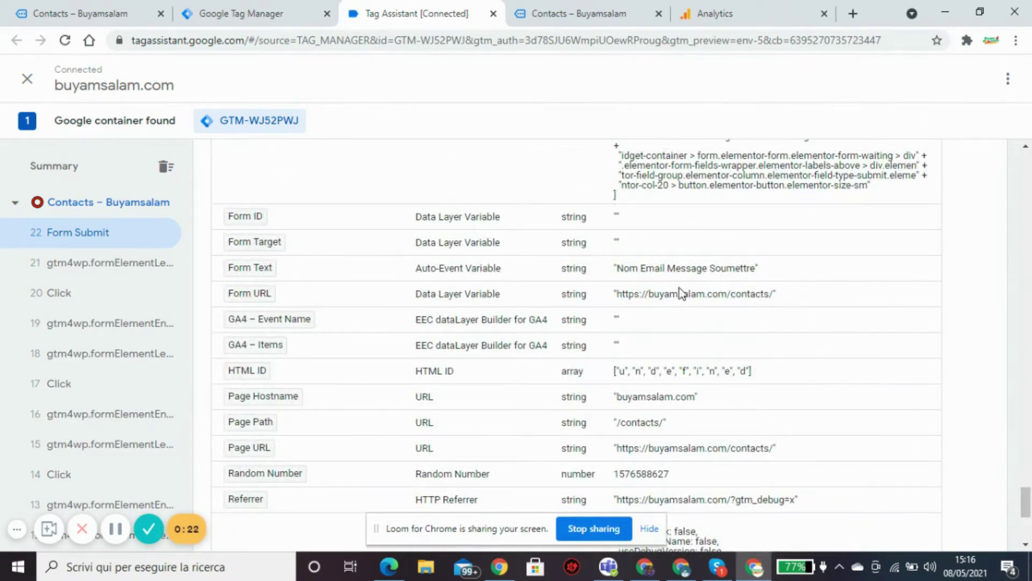
left_click_drag(621, 269, 756, 279)
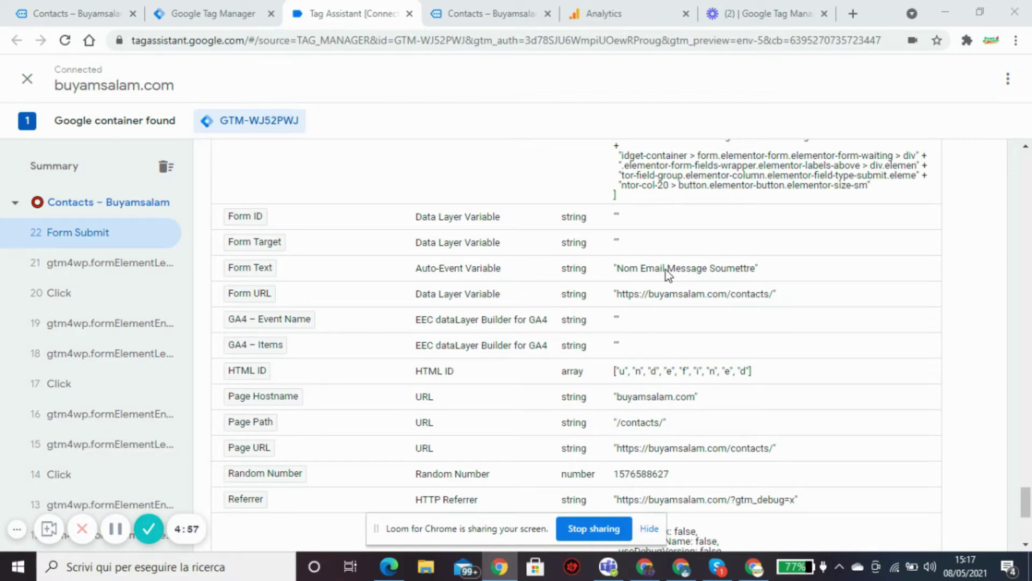
Edit 'Déclencheur tous les formulaires' so it fires on Certains formulaires.
left_click(223, 19)
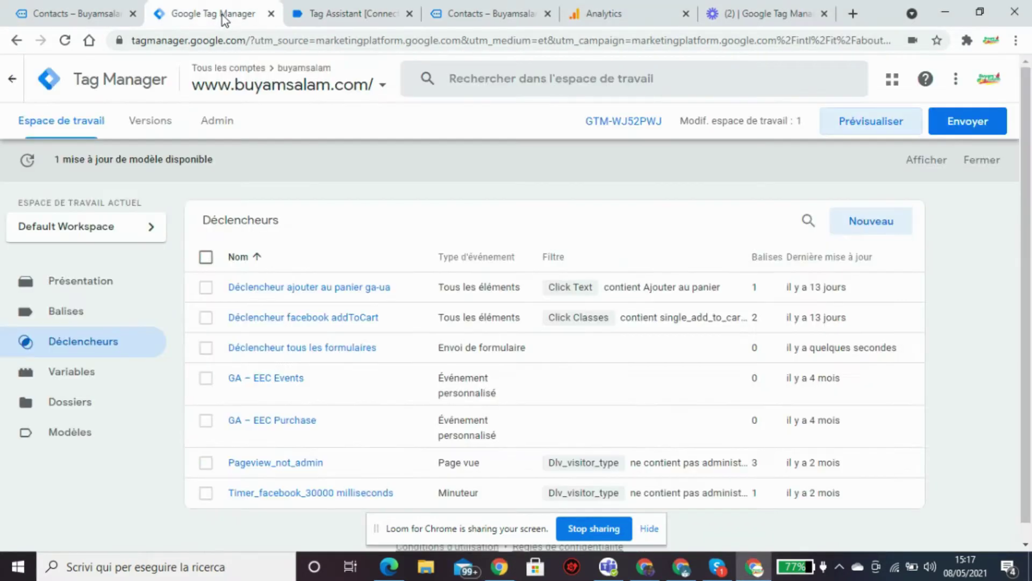
left_click(313, 349)
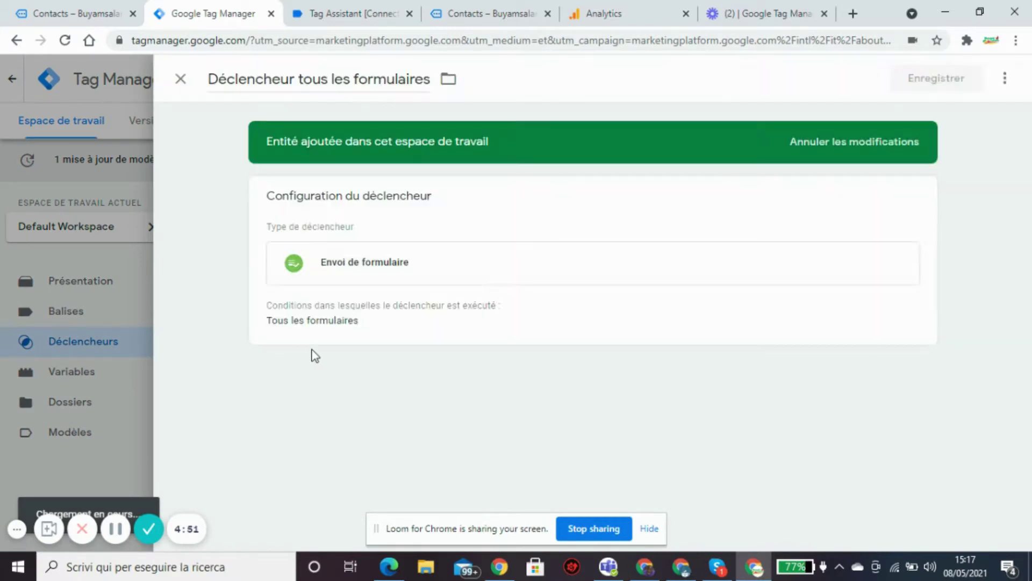
mouse_move(781, 295)
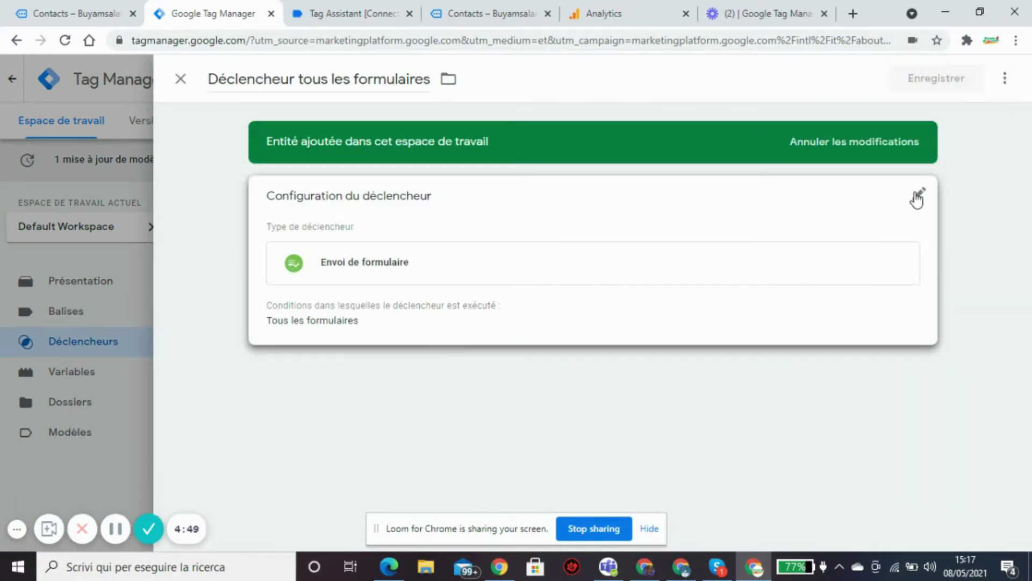
left_click(912, 196)
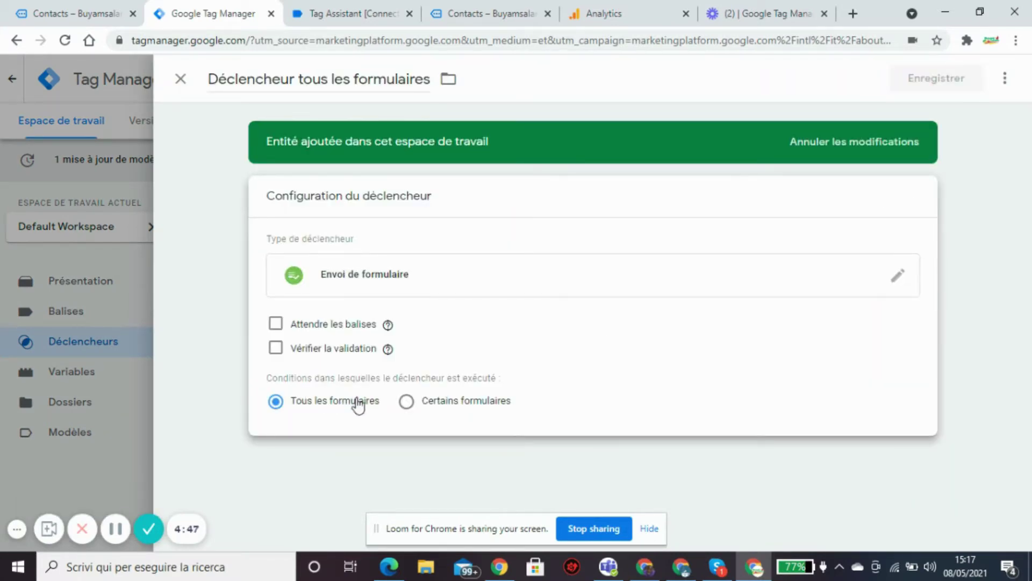
left_click(407, 400)
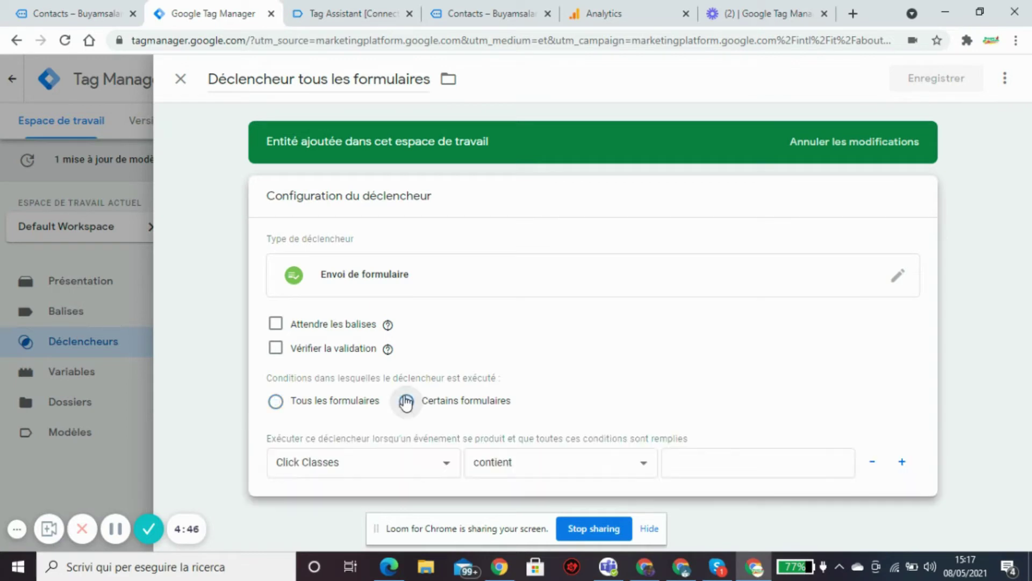
Set the condition to Form Text contient, undoing a wrong paste so the value stays empty.
left_click(445, 464)
scroll(459, 293, "down", 5)
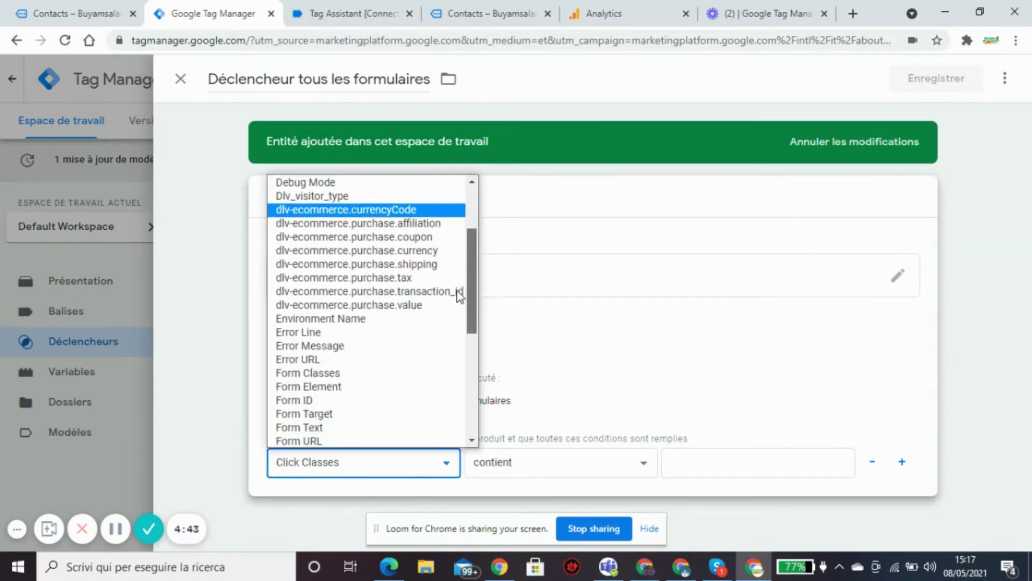
left_click(312, 291)
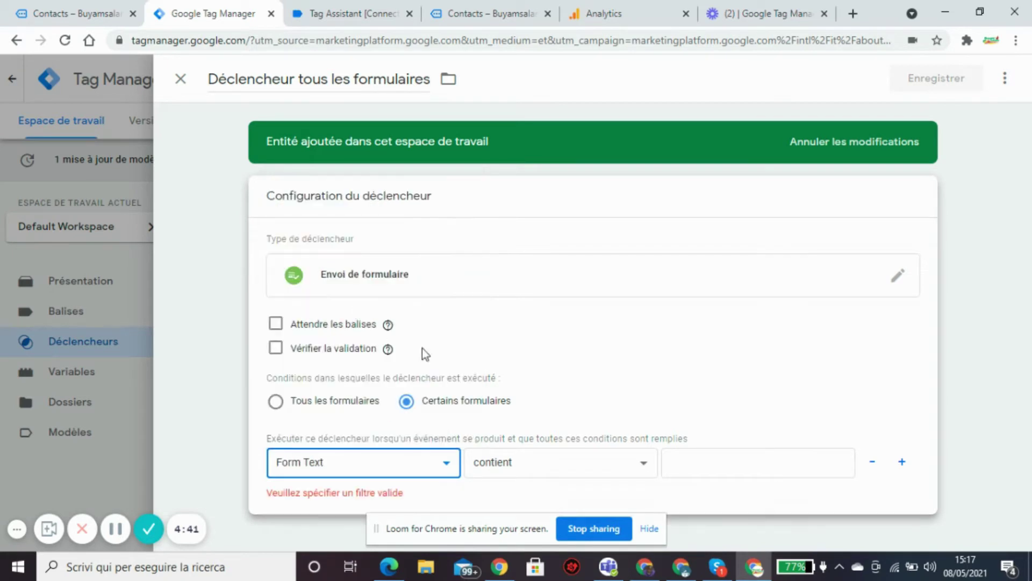
left_click(720, 469)
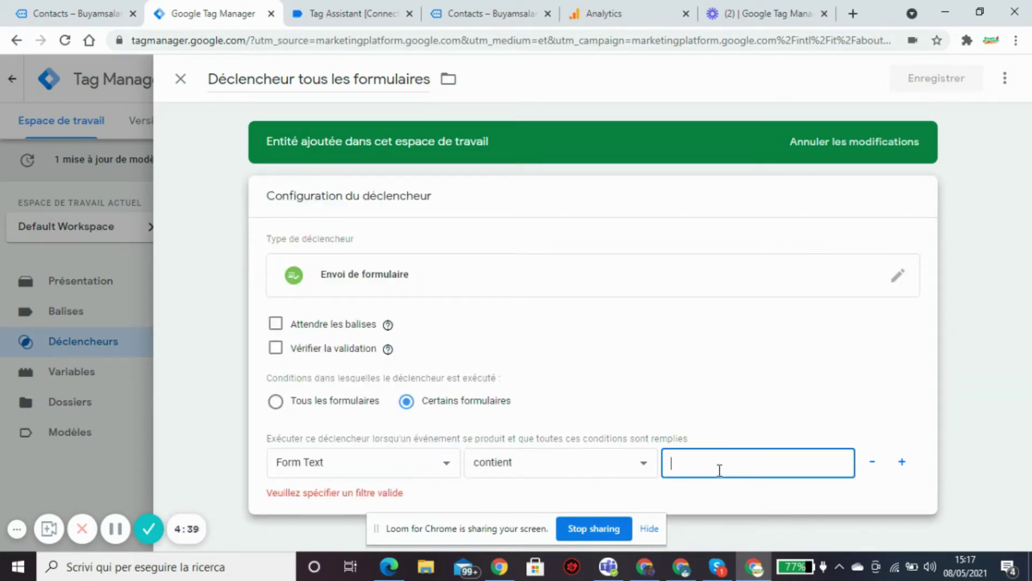
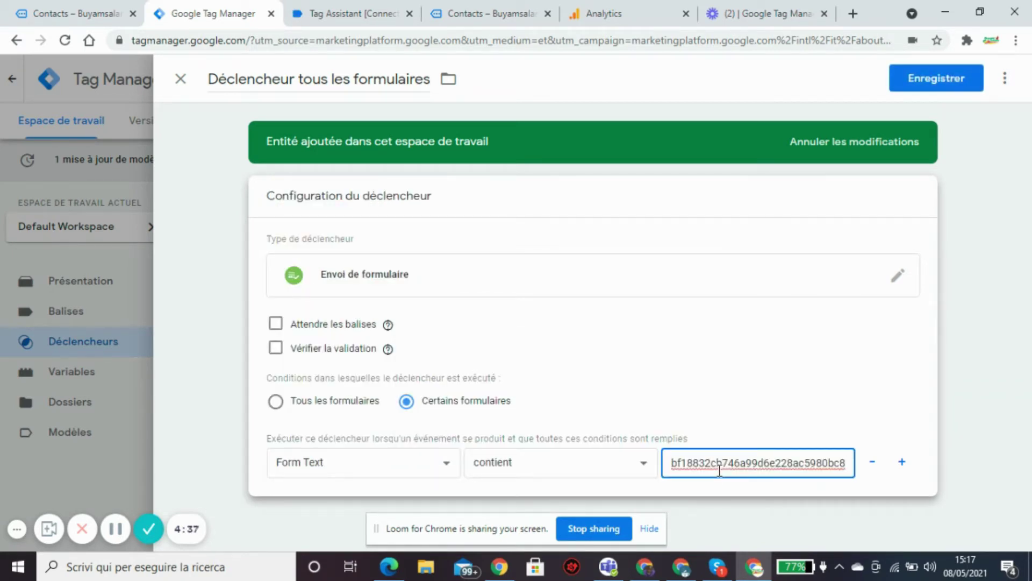
key("ctrl+z")
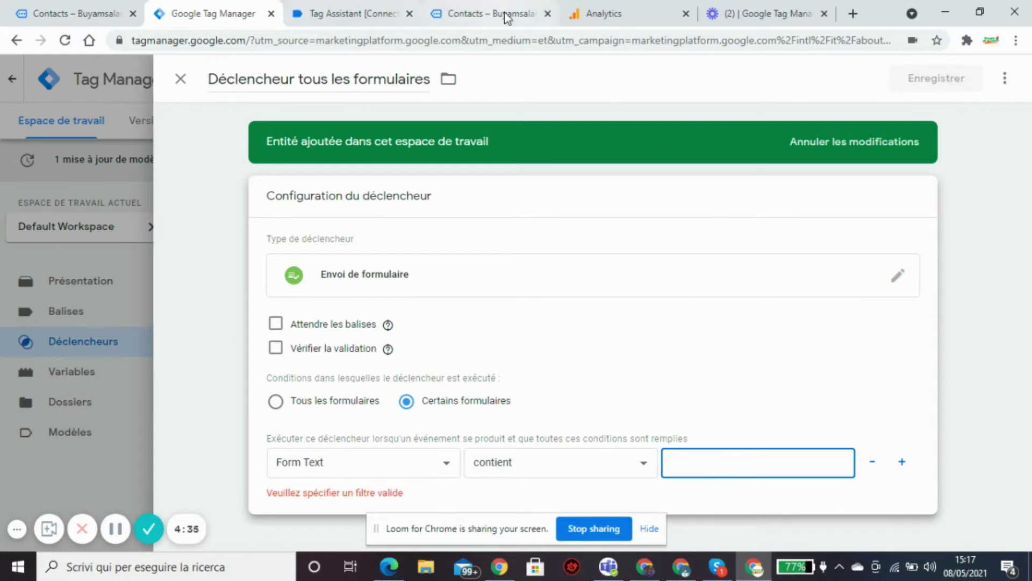
left_click(499, 14)
Copy the Form Text value 'Nom Email Message Soumettre' in Tag Assistant and return to the trigger editor.
left_click(395, 16)
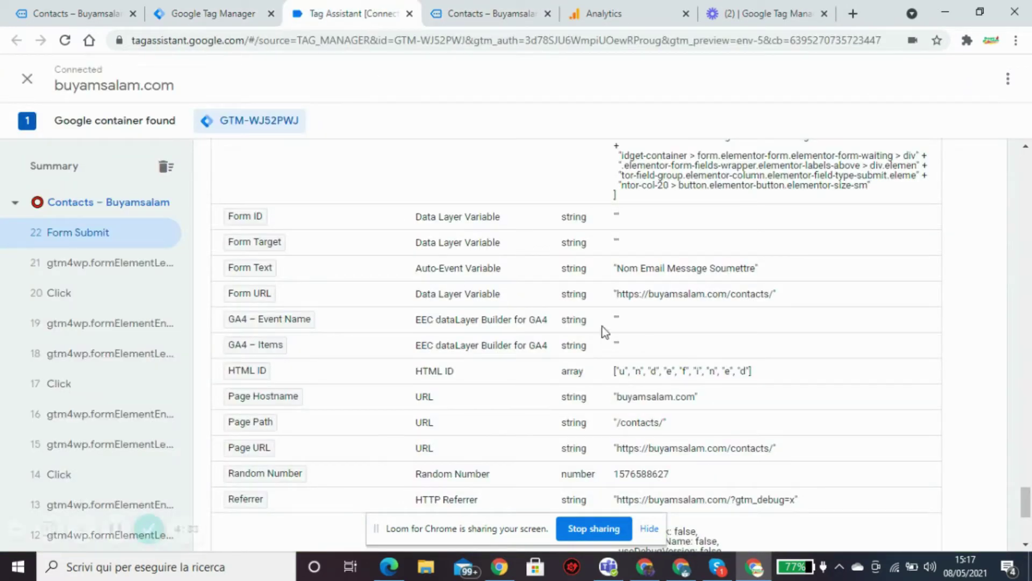
left_click_drag(631, 269, 623, 269)
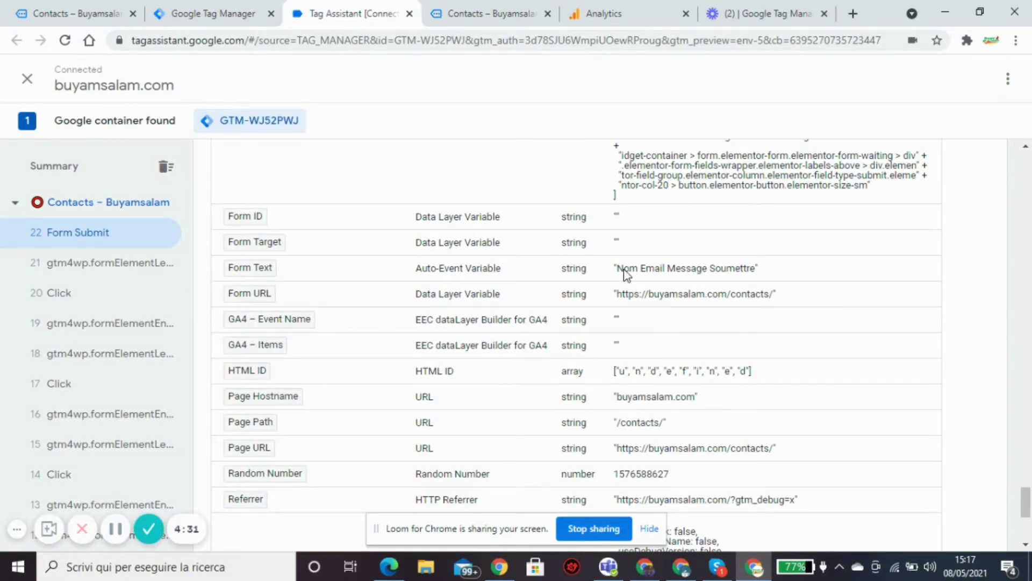
left_click(623, 272)
left_click_drag(620, 269, 759, 284)
key("ctrl+c")
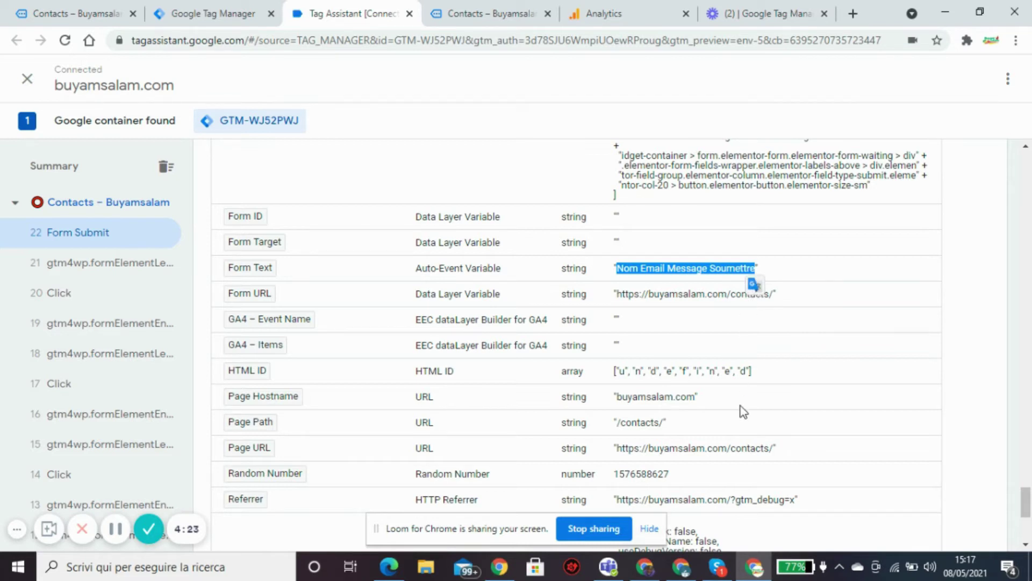
left_click(228, 16)
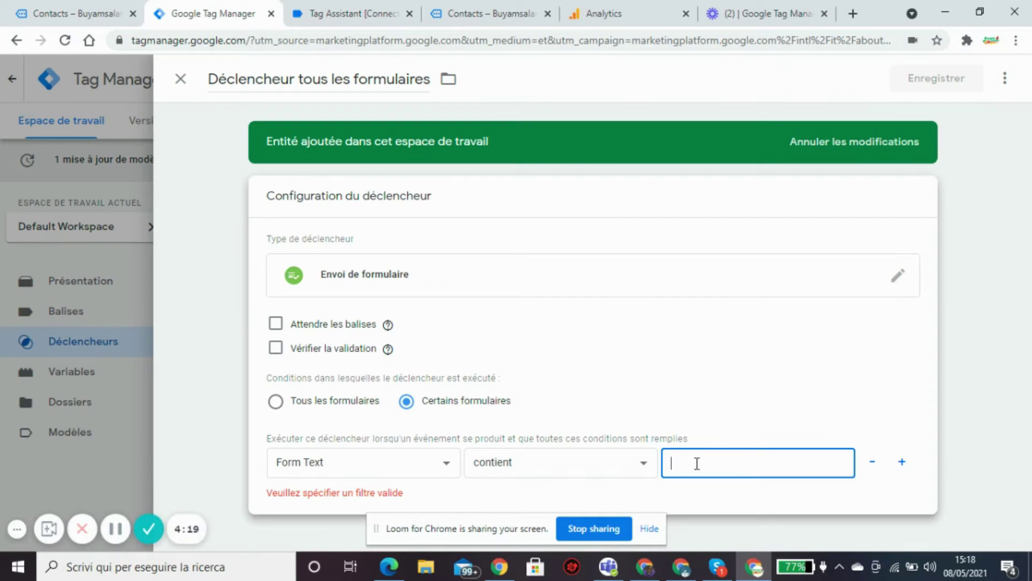
Paste 'Nom Email Message Soumettre' as the condition value and rename the trigger 'Déclencheur page contact'.
key("ctrl+v")
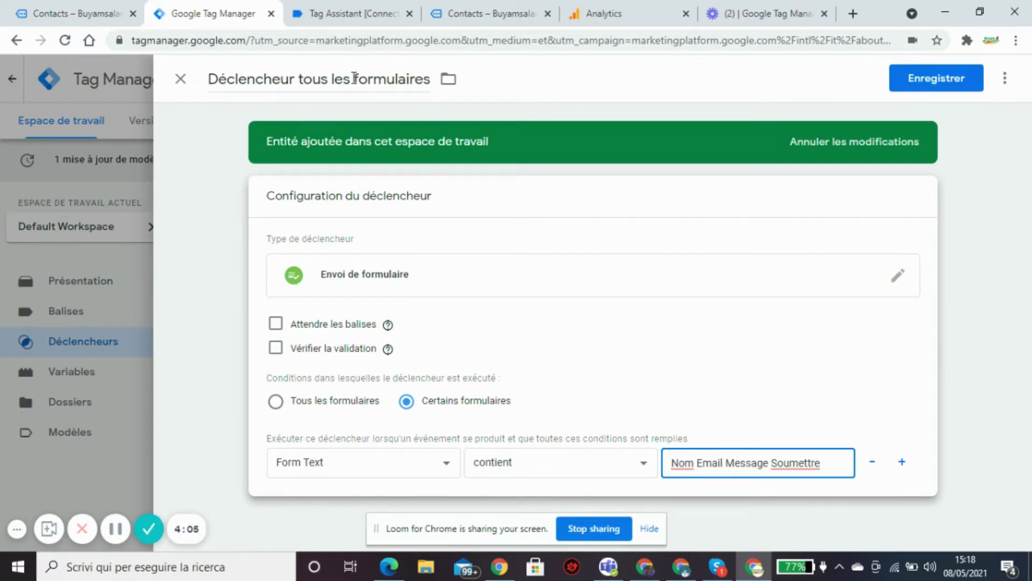
left_click_drag(300, 76, 417, 104)
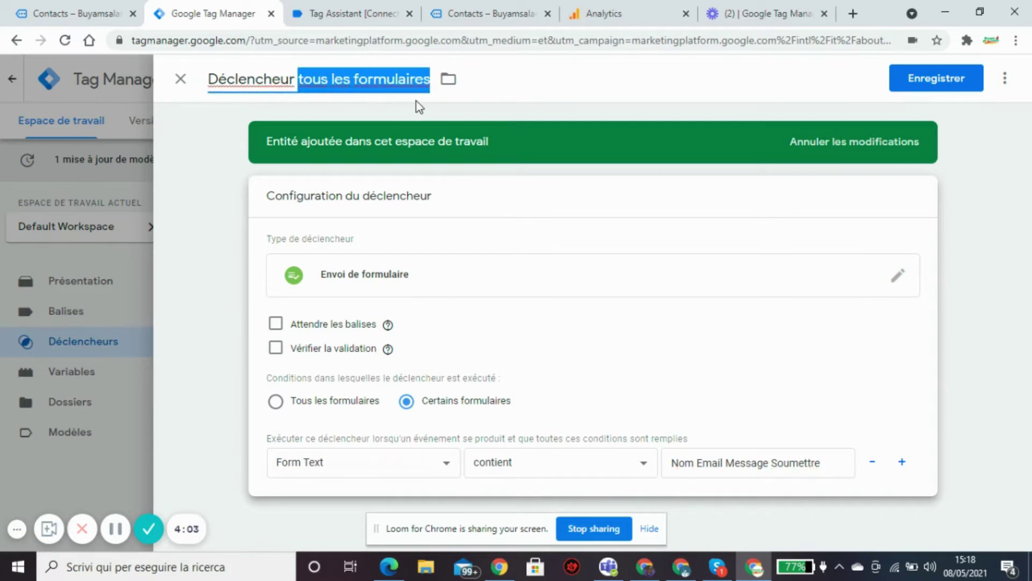
key("BackSpace")
type("p")
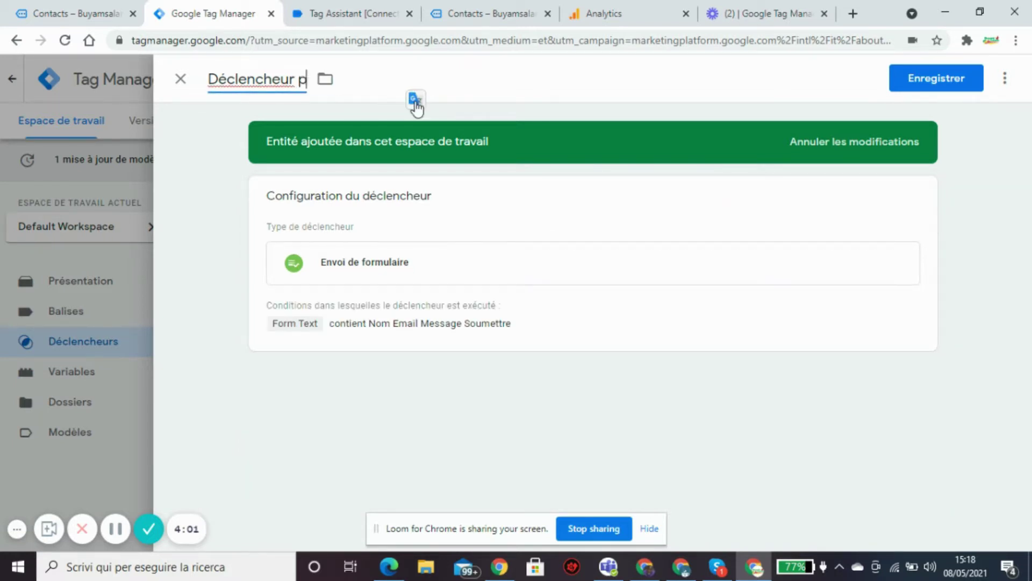
type("age contact")
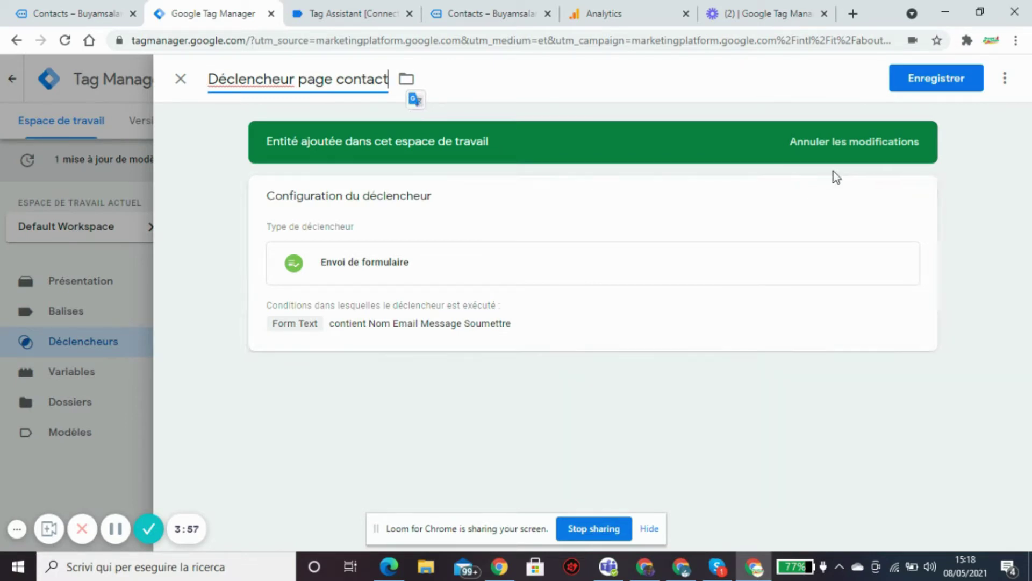
left_click(914, 201)
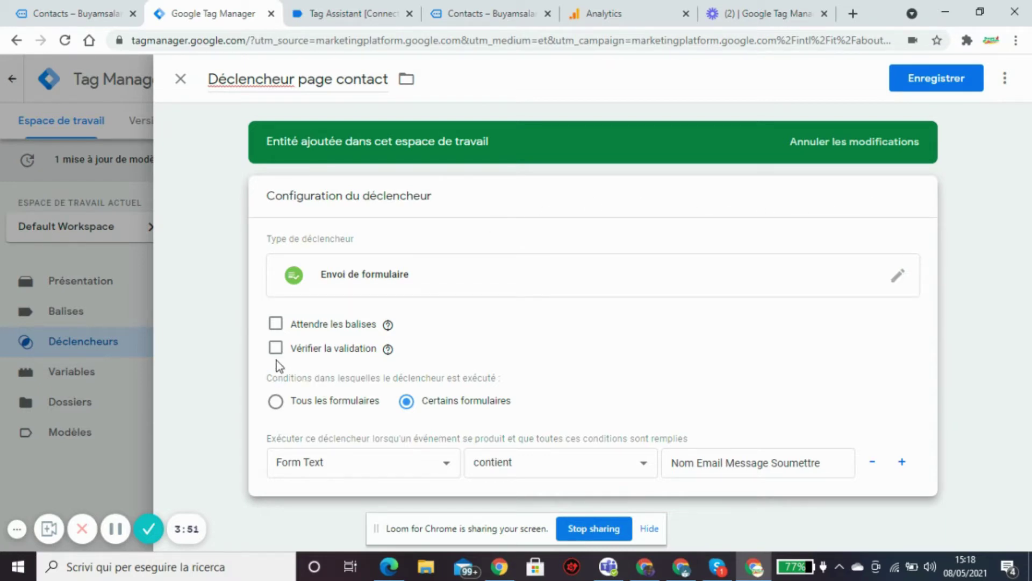
mouse_move(388, 352)
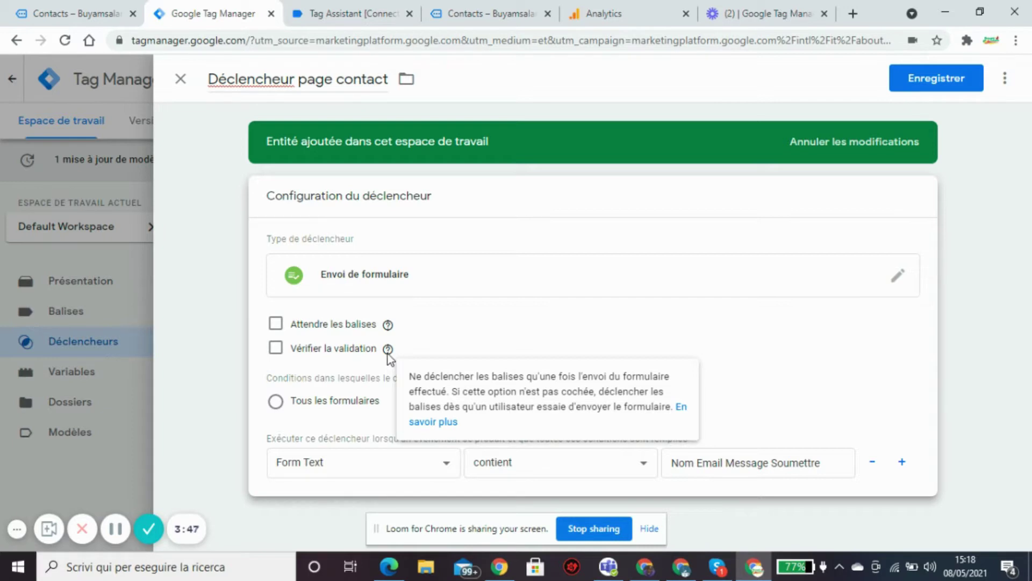
left_click(274, 349)
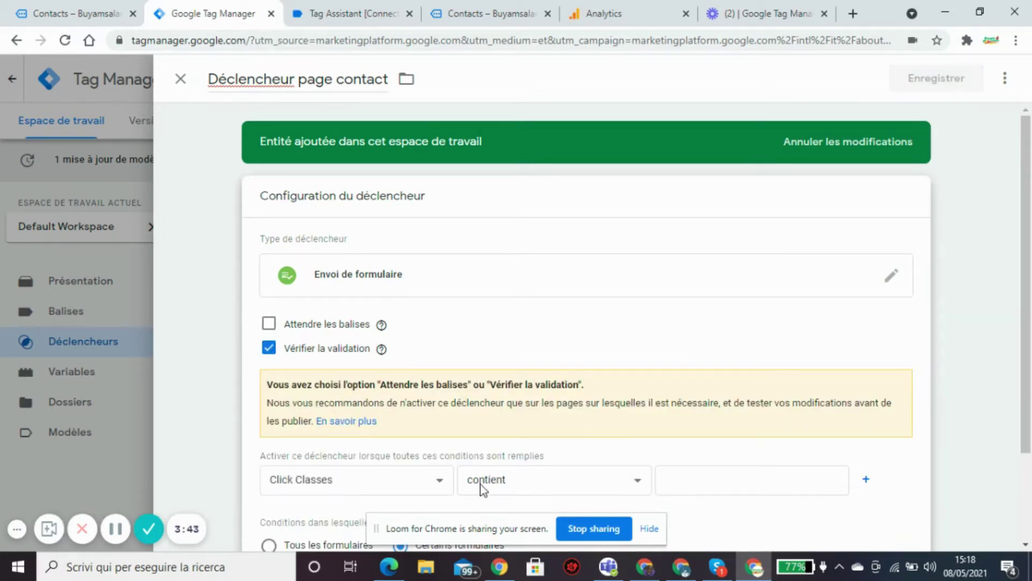
scroll(1020, 334, "down", 2)
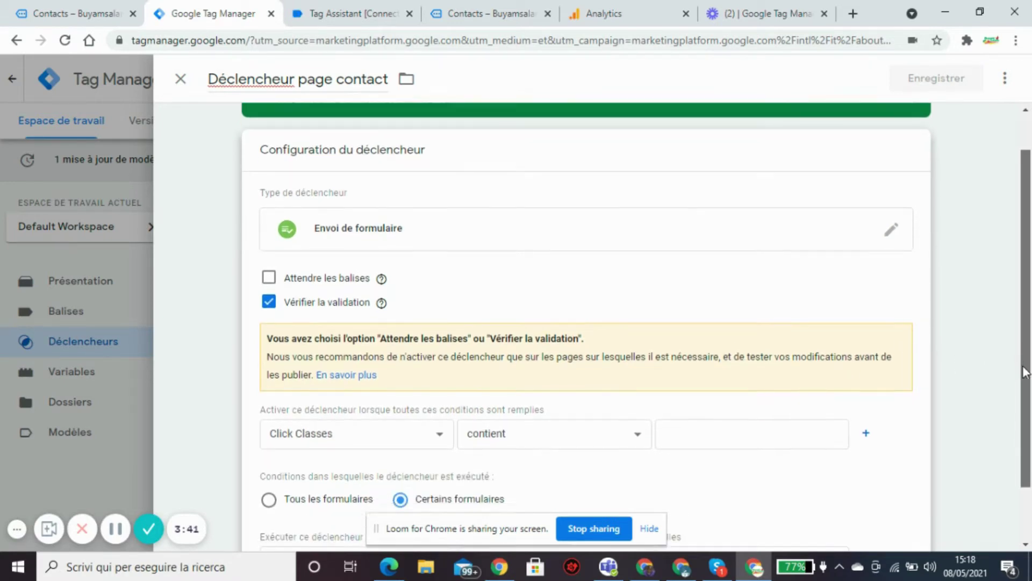
left_click(441, 398)
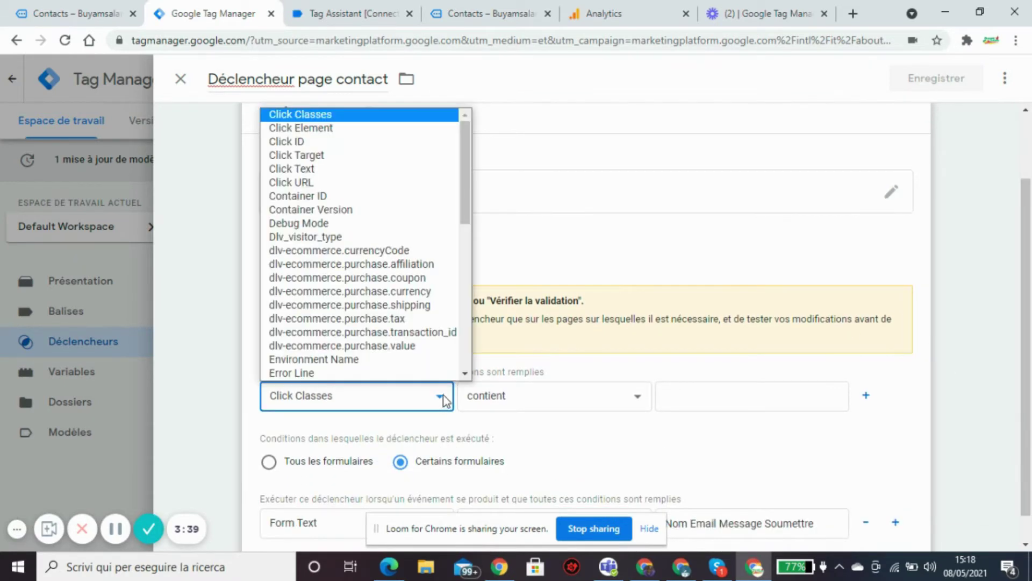
left_click_drag(466, 179, 450, 256)
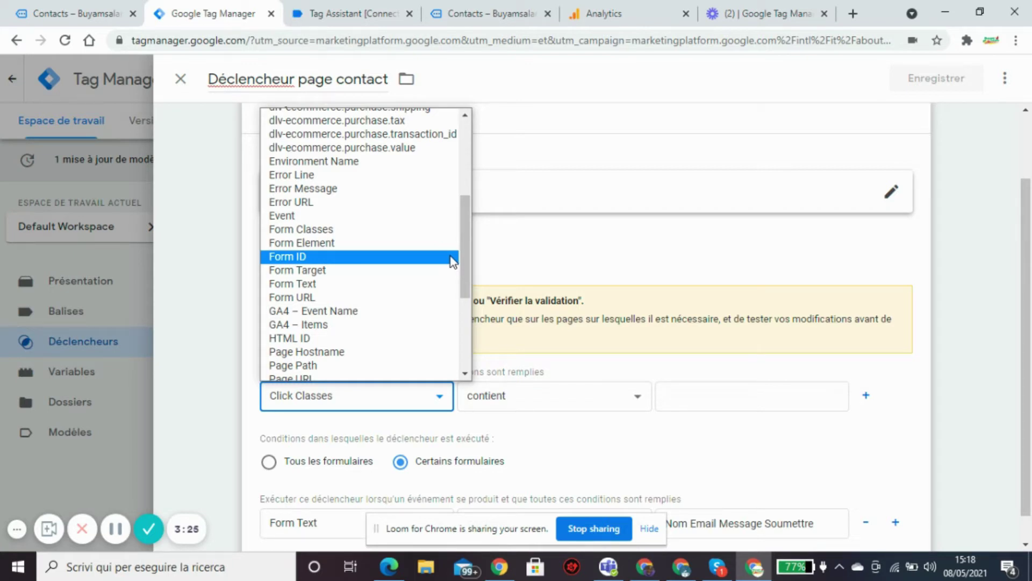
left_click_drag(465, 259, 460, 286)
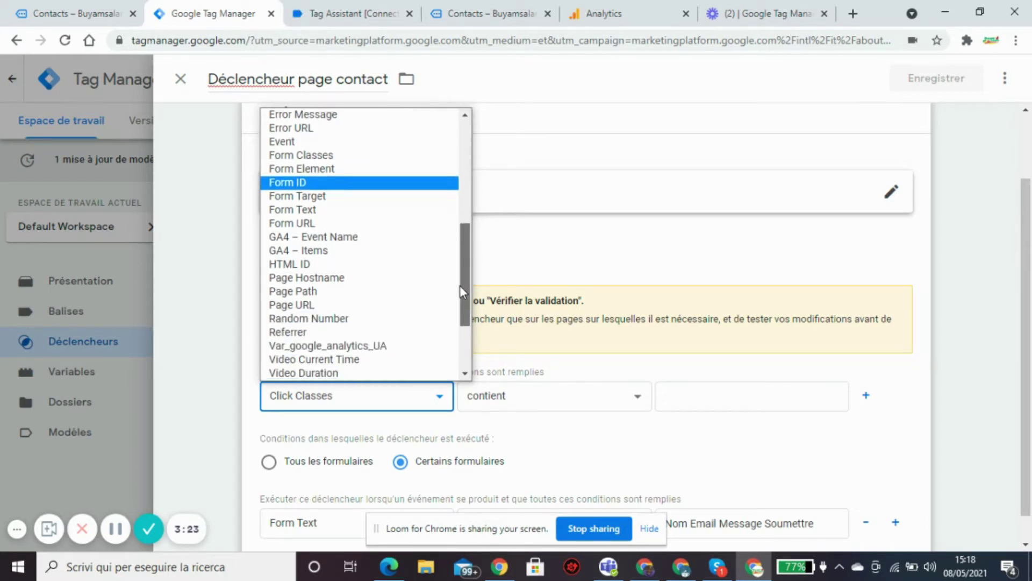
left_click(367, 305)
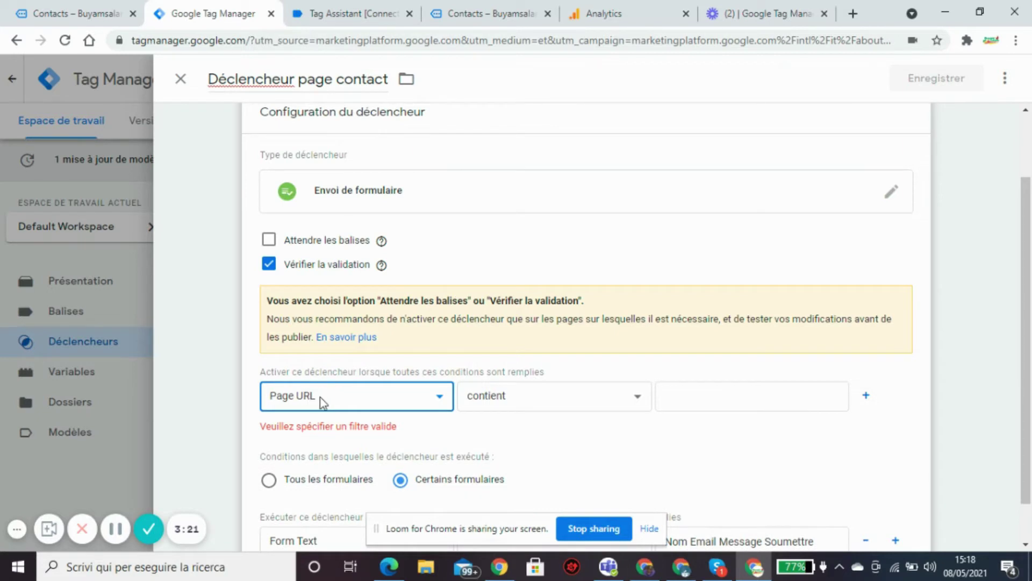
left_click(703, 403)
type("contact")
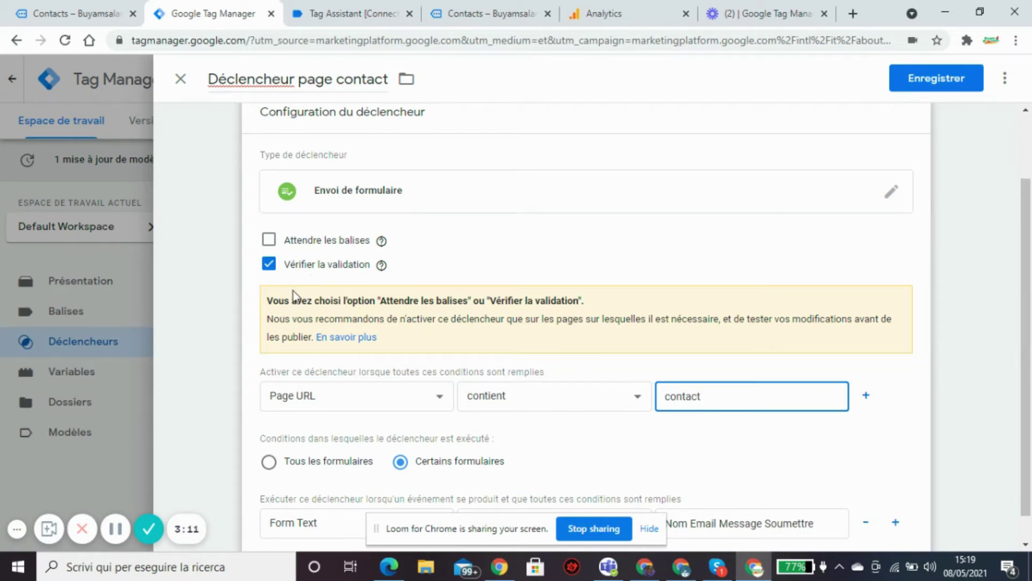
left_click(270, 266)
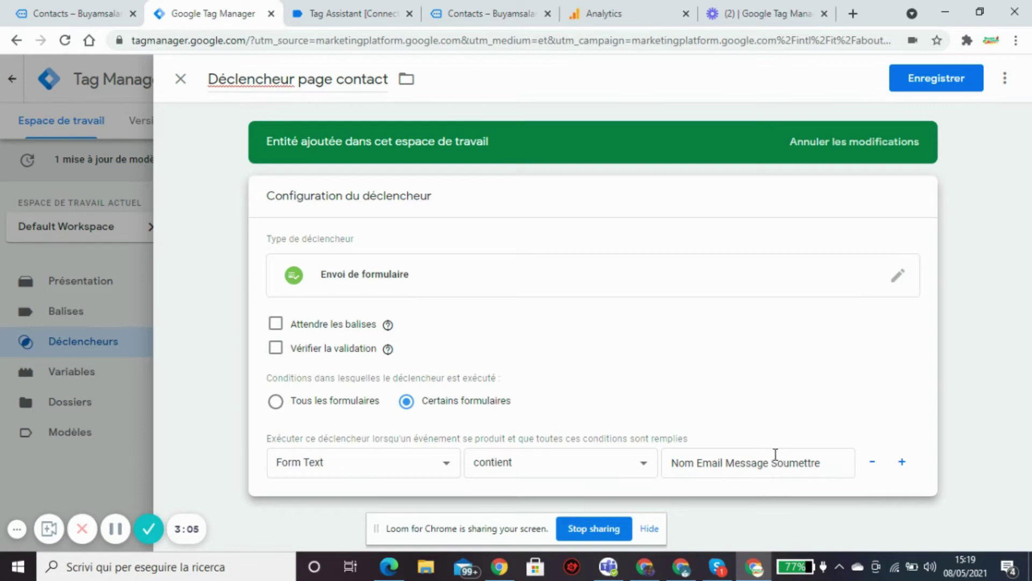
Save the 'Déclencheur page contact' trigger and go to the Balises list.
left_click(938, 79)
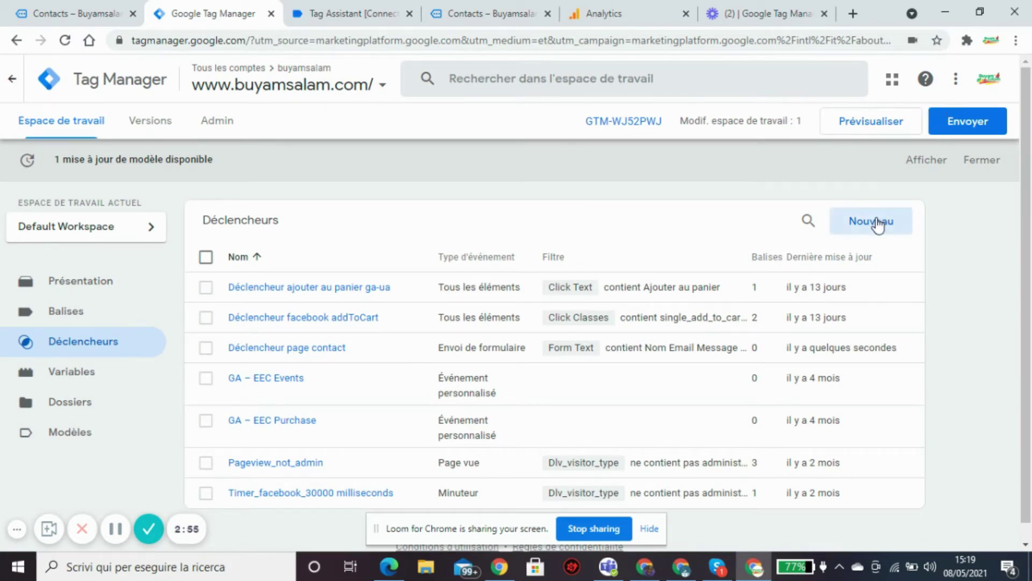
left_click(81, 316)
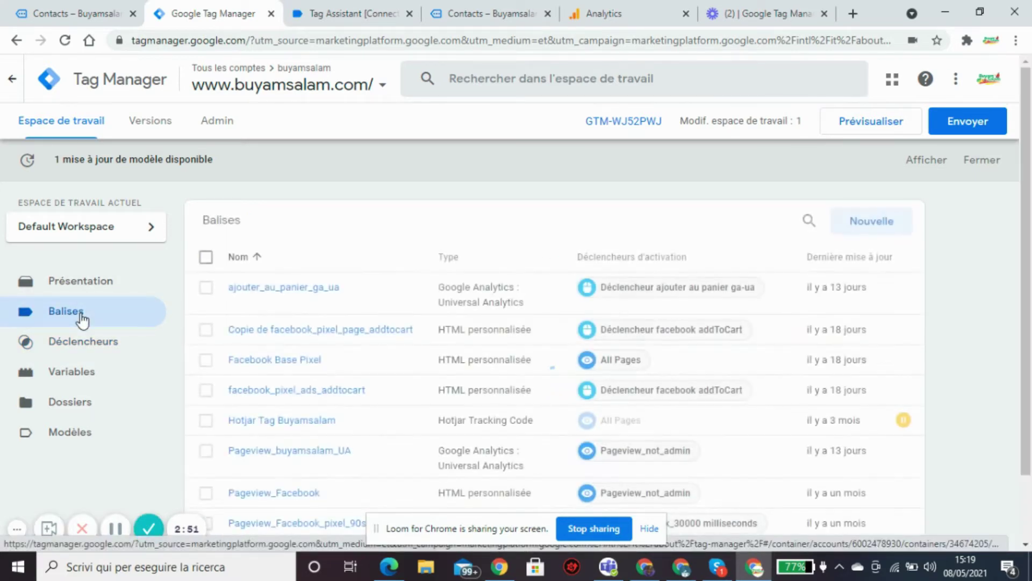
Create a new tag, replacing 'Balise sans titre' with the name formulaire_pagecontact_ga.
left_click(890, 228)
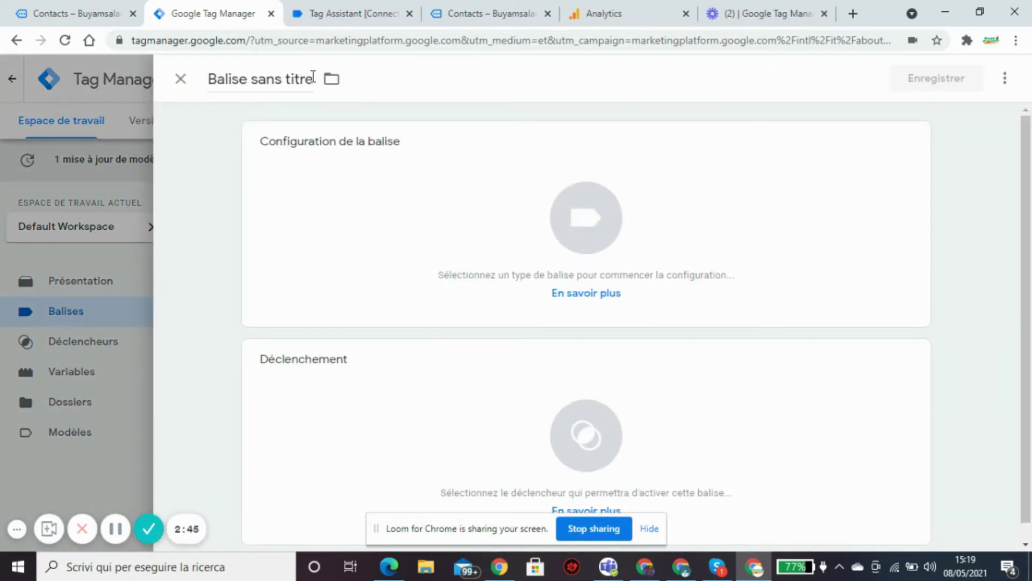
left_click_drag(310, 75, 198, 96)
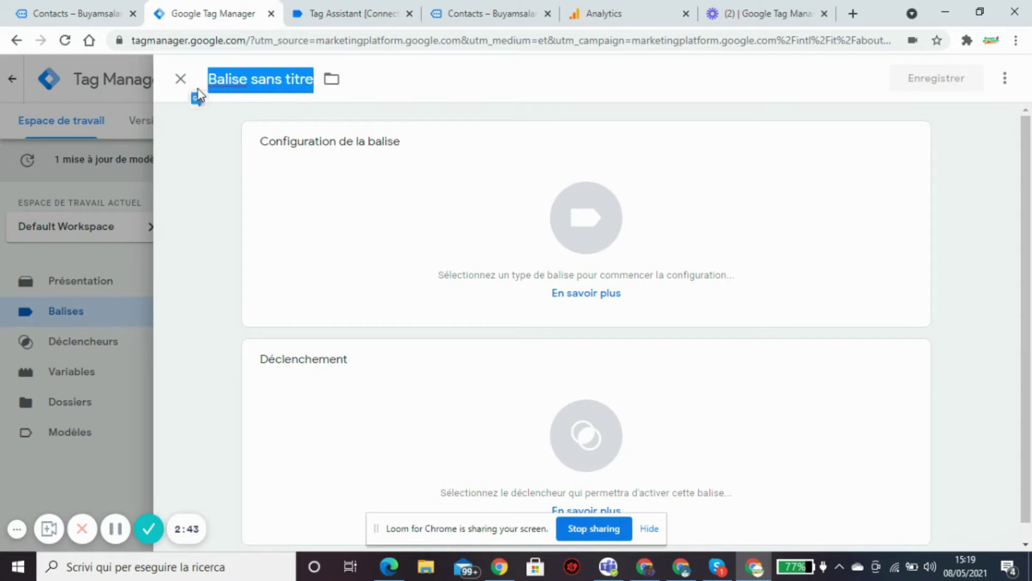
key("BackSpace")
type("fo")
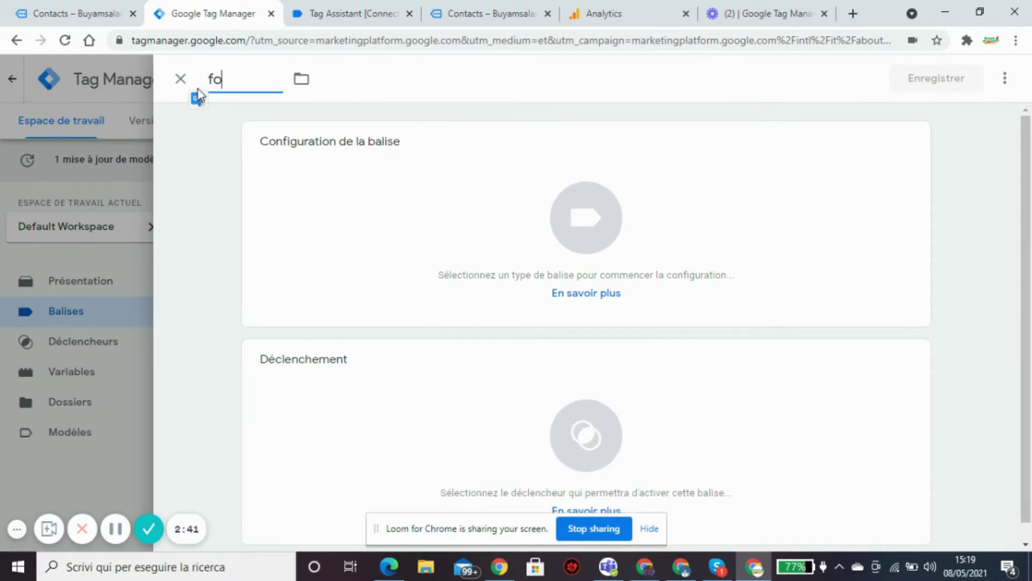
type("rmulaire_pa")
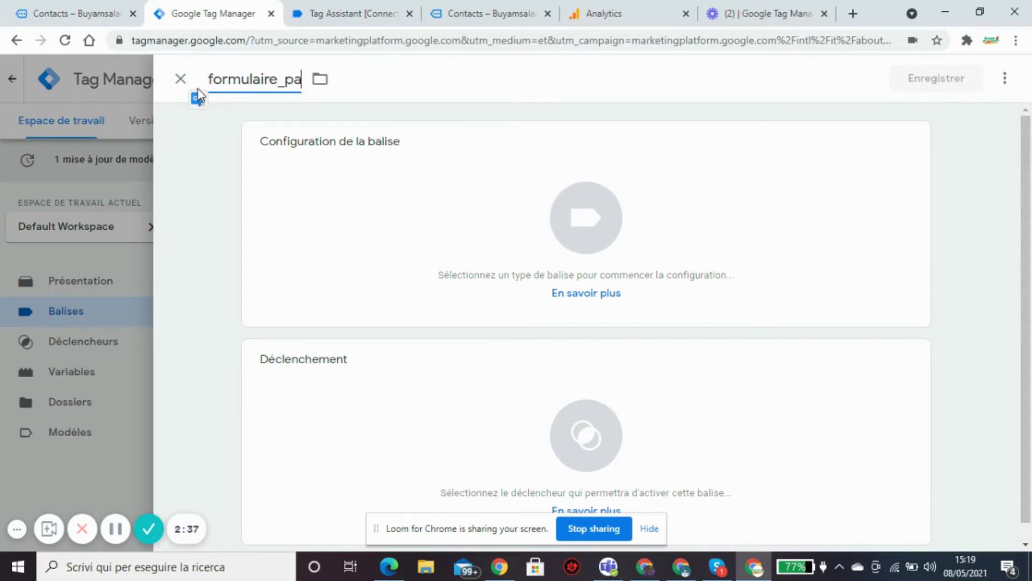
type("geco")
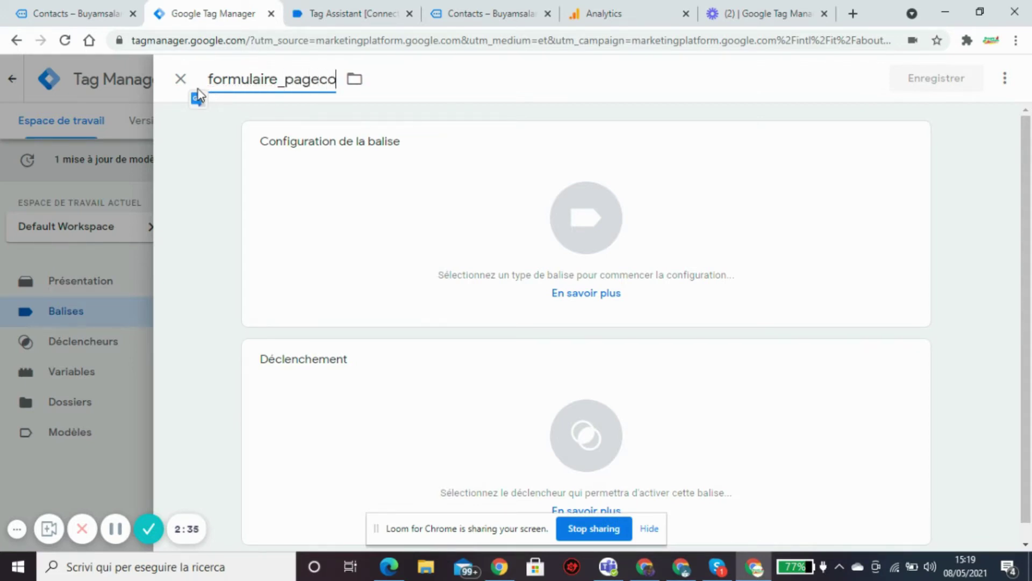
type("ntact")
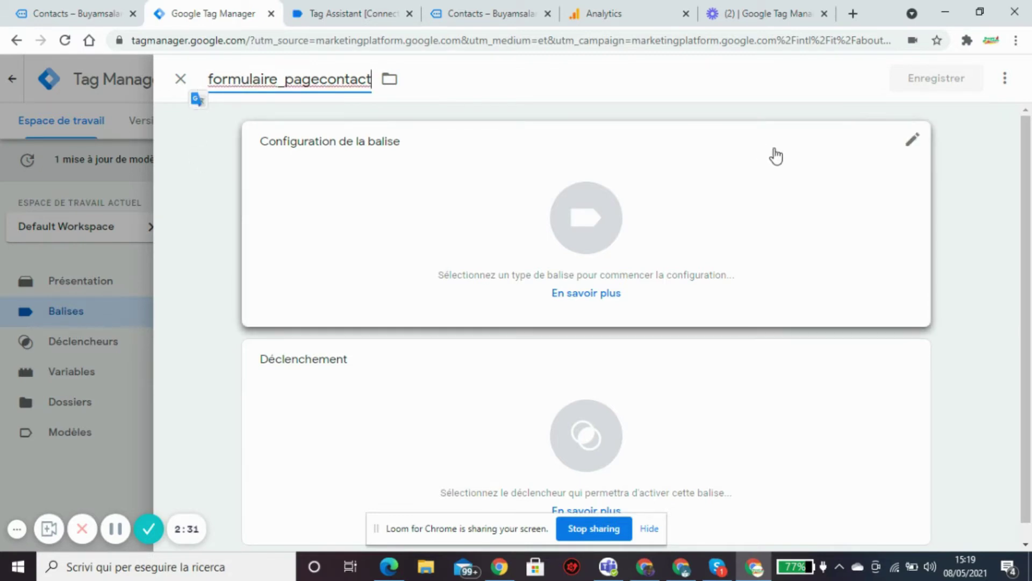
type("_")
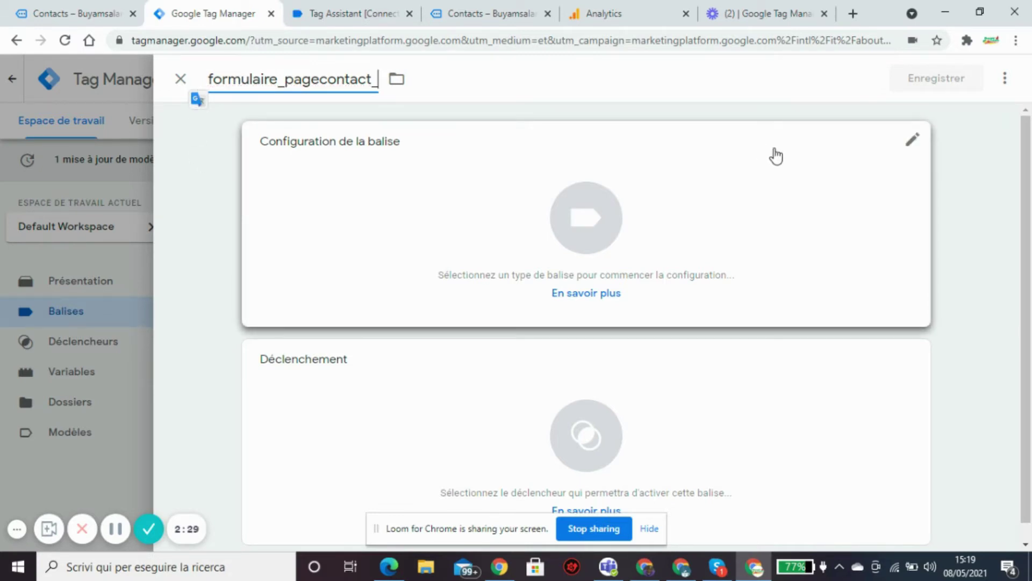
type("ga")
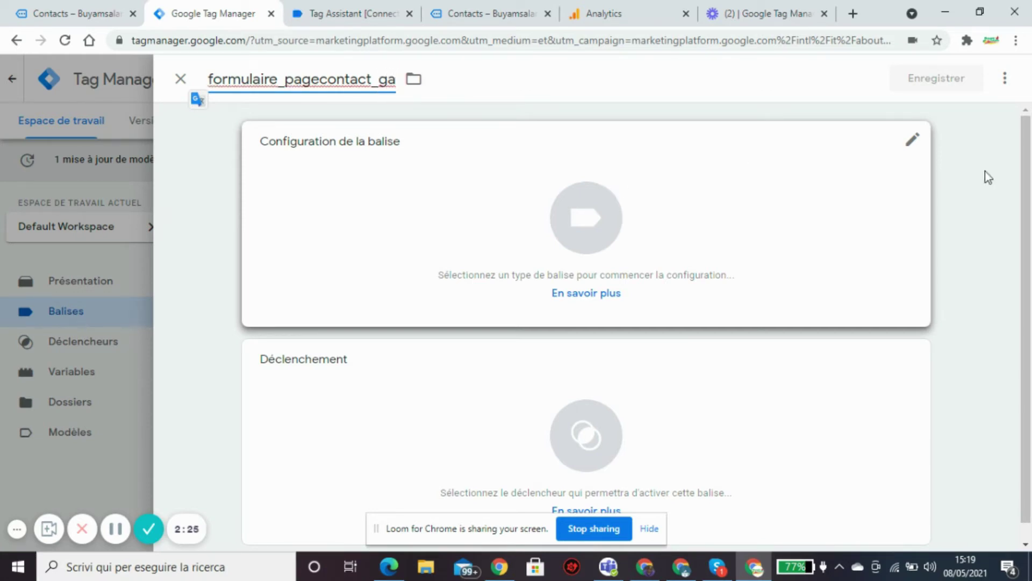
left_click(914, 144)
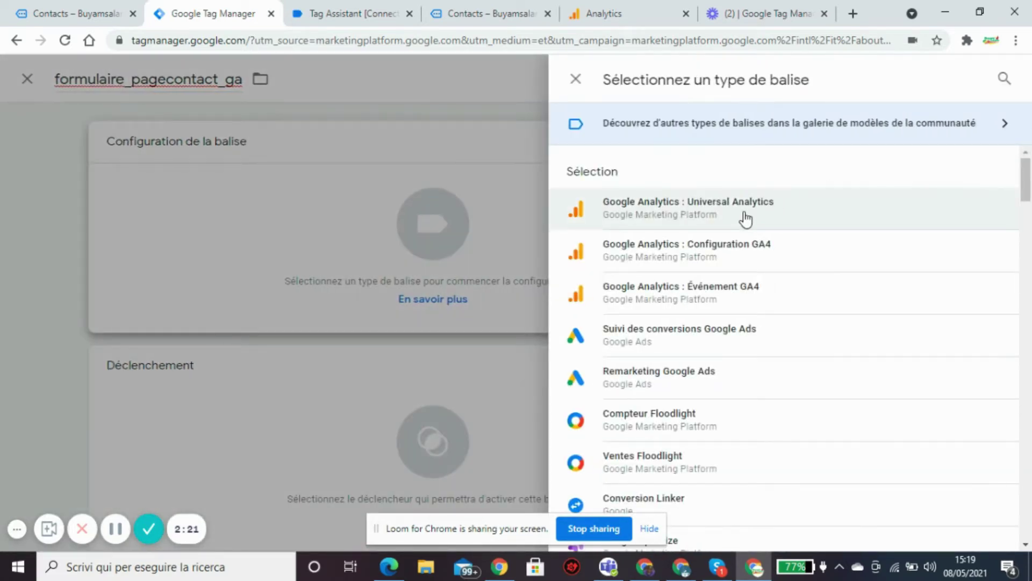
Make the tag Google Analytics: Universal Analytics with tracking type Événement.
left_click(745, 218)
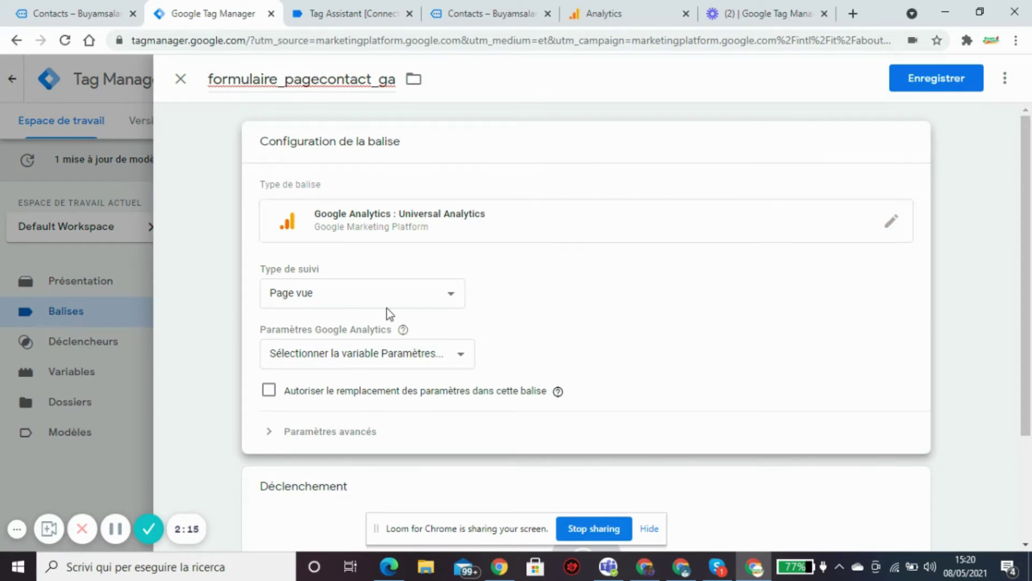
left_click(454, 296)
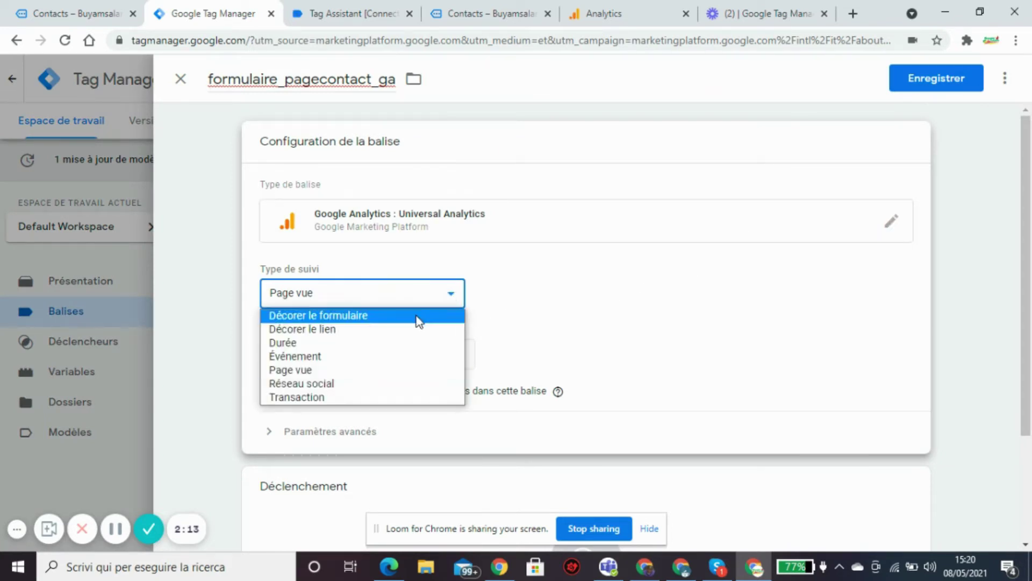
left_click(342, 363)
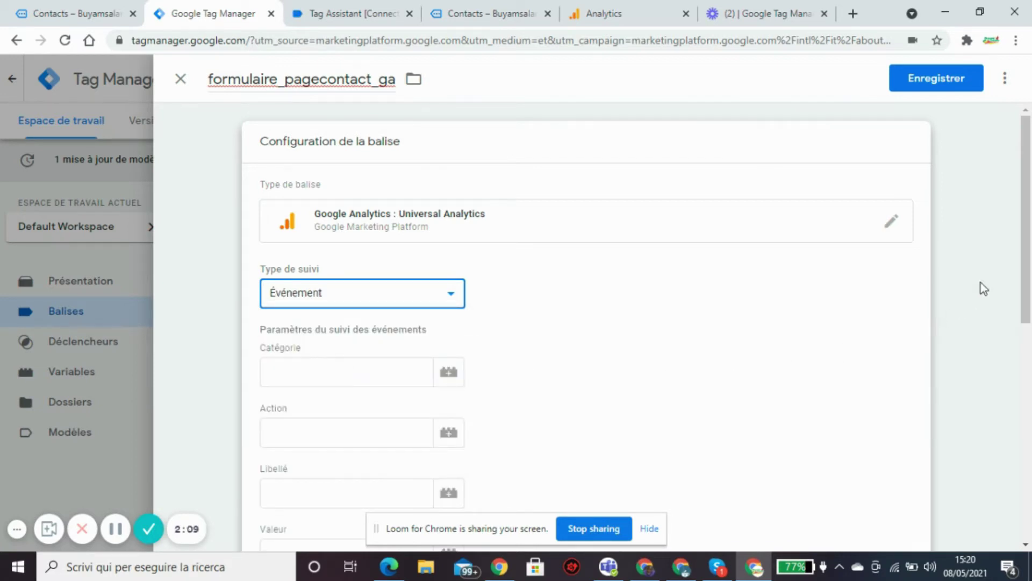
left_click_drag(1026, 226, 998, 295)
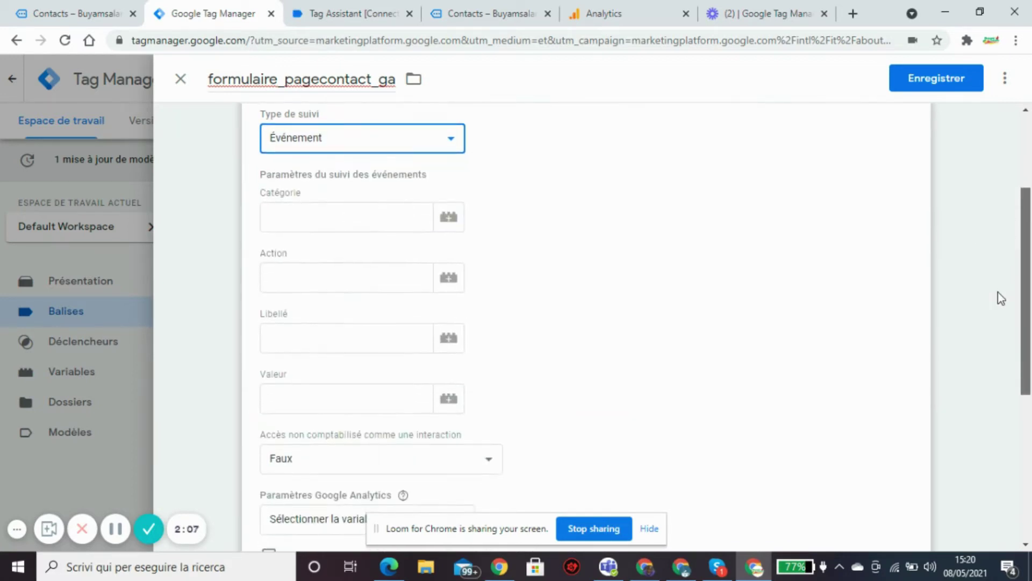
Enter event category 'form', action 'form submit' and label 'formulaire présent dans la page contact'.
left_click(379, 213)
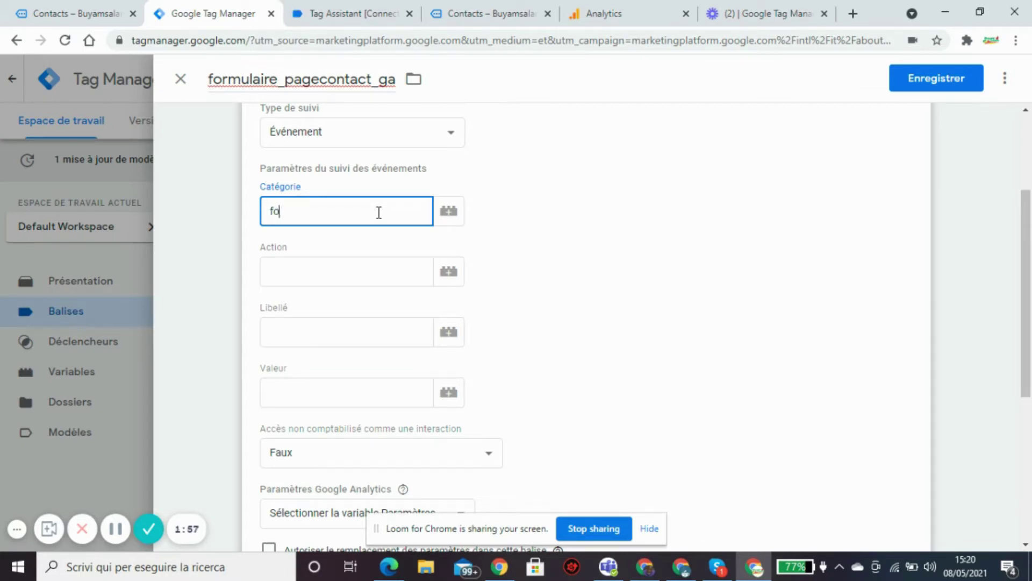
type("rm")
left_click(360, 267)
type("for")
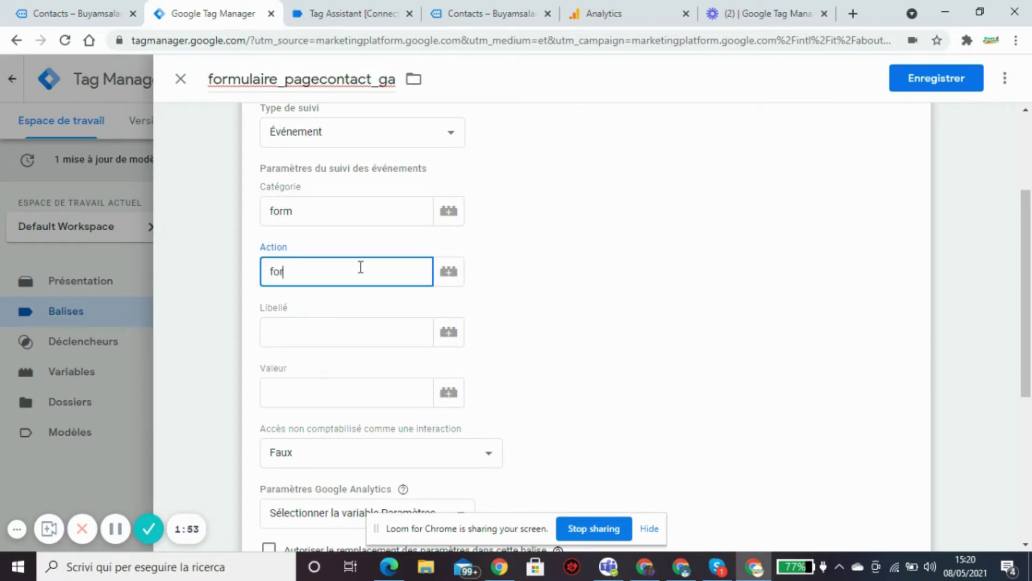
type("m submit")
left_click(344, 331)
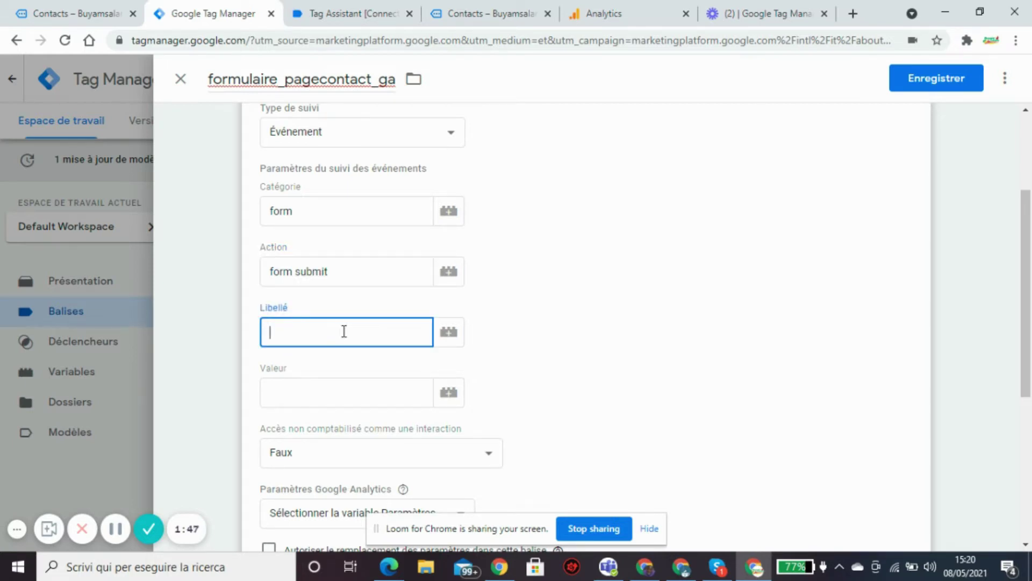
type("formulaire prés")
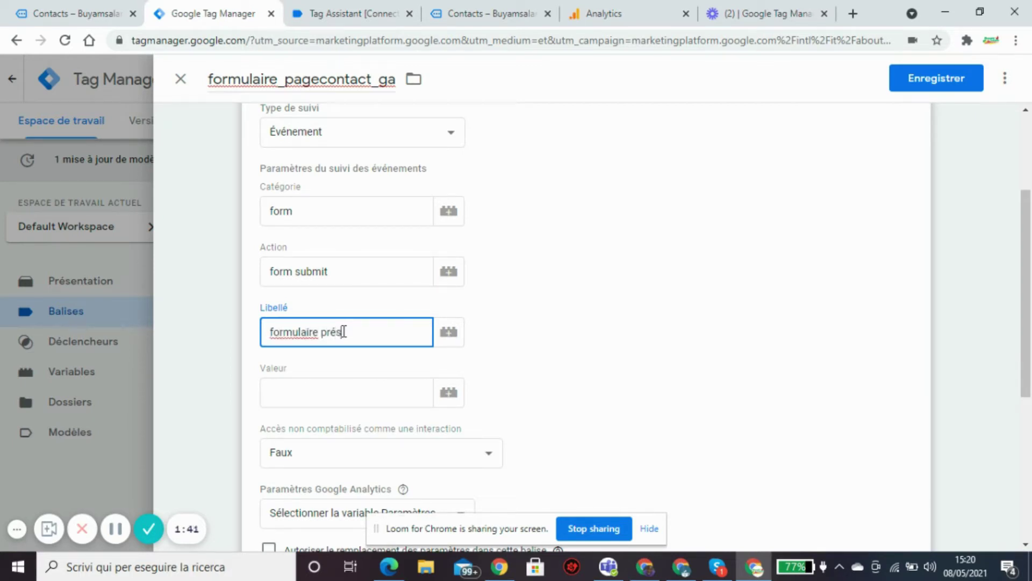
type("ent dans la ")
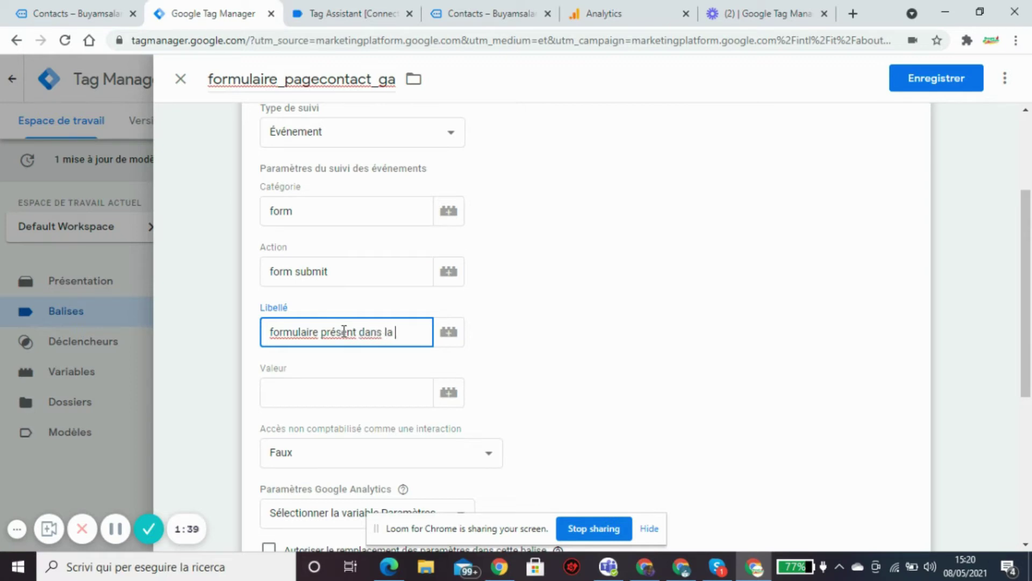
type("page contact")
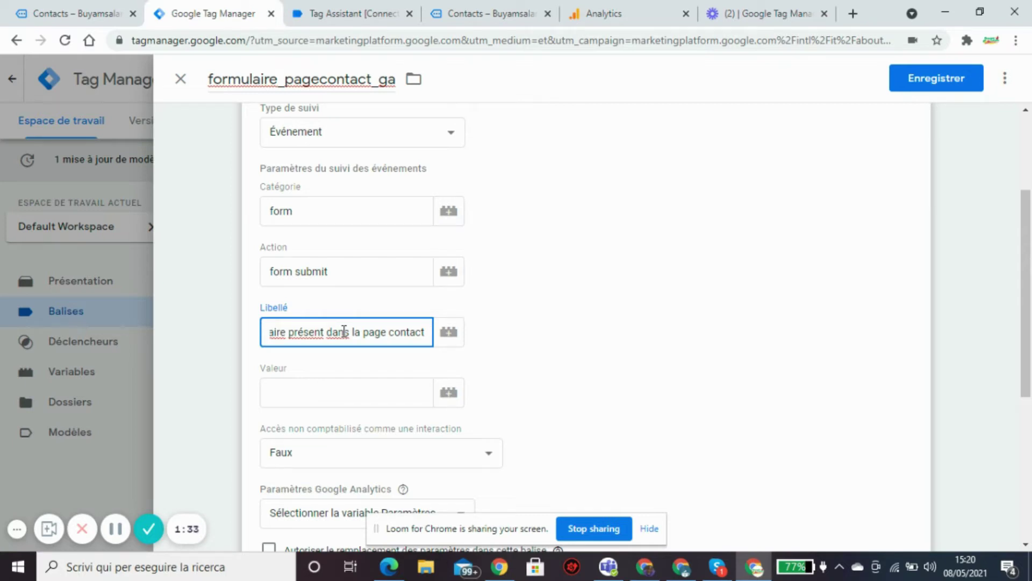
left_click_drag(1021, 240, 1020, 303)
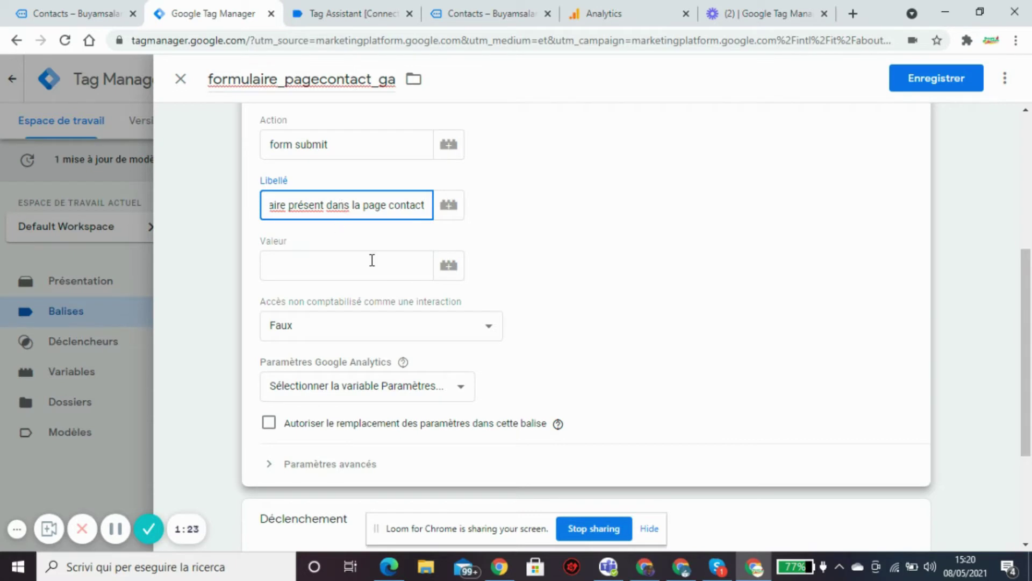
Apply the {{Var_google_analytics_UA}} settings variable and attempt to save the tag.
left_click(460, 386)
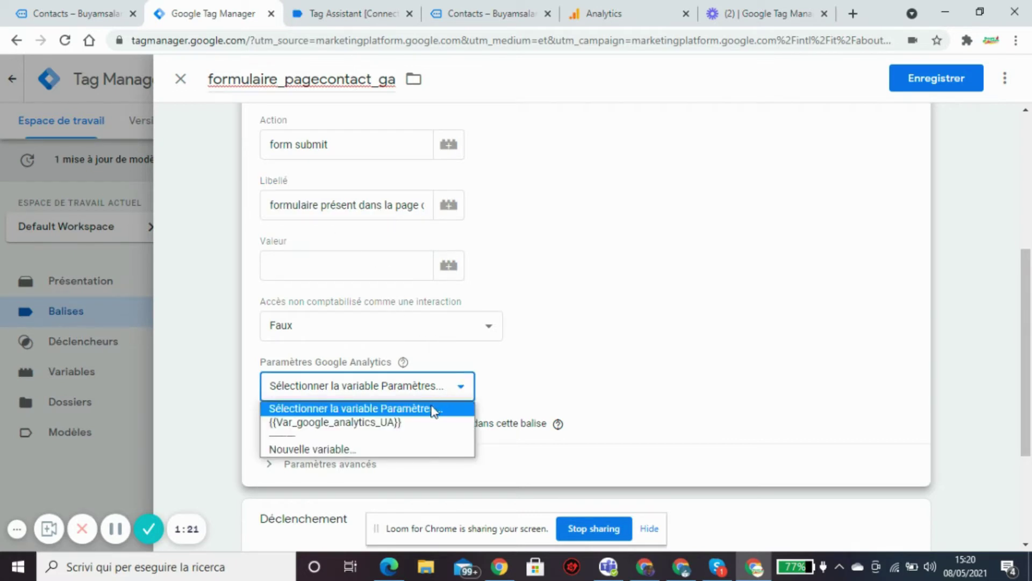
left_click(415, 423)
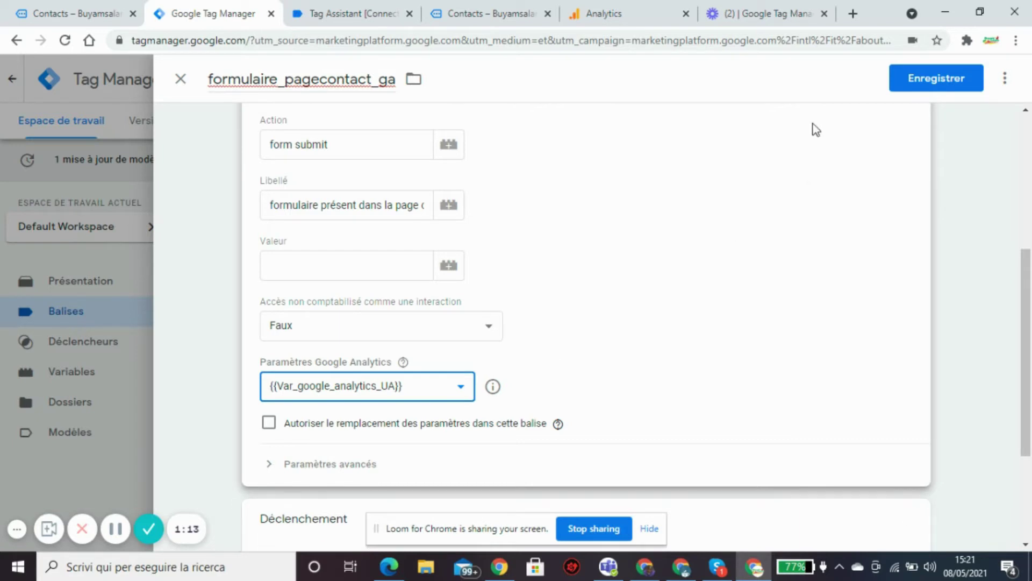
left_click(919, 85)
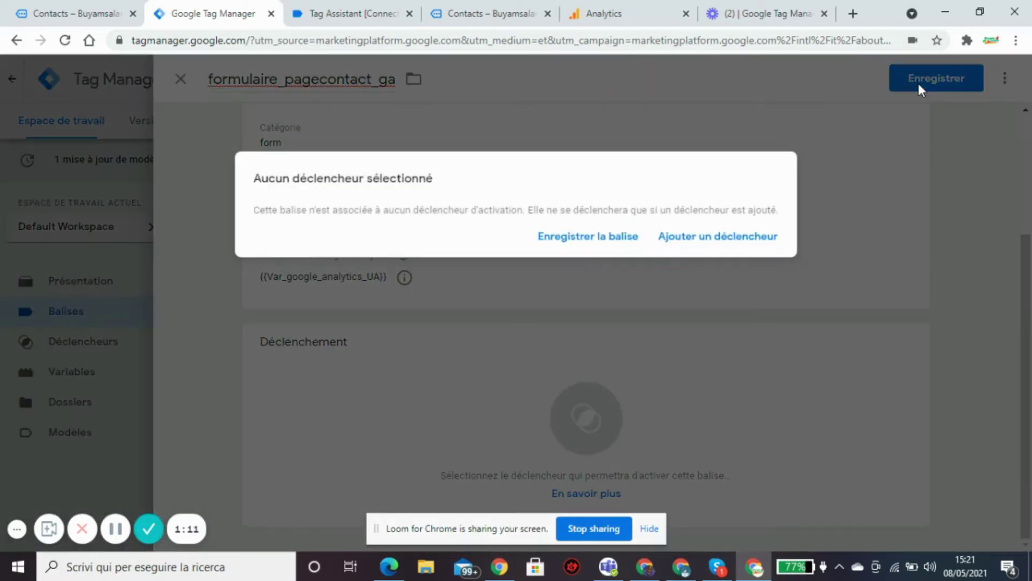
Add Déclencheur page contact as the firing trigger and save the tag.
left_click(694, 245)
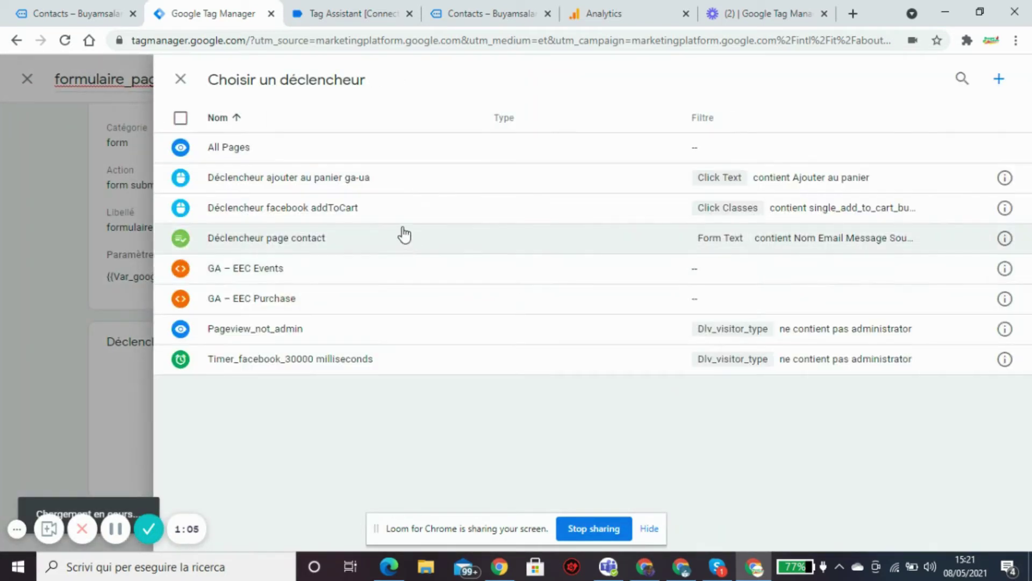
left_click(274, 239)
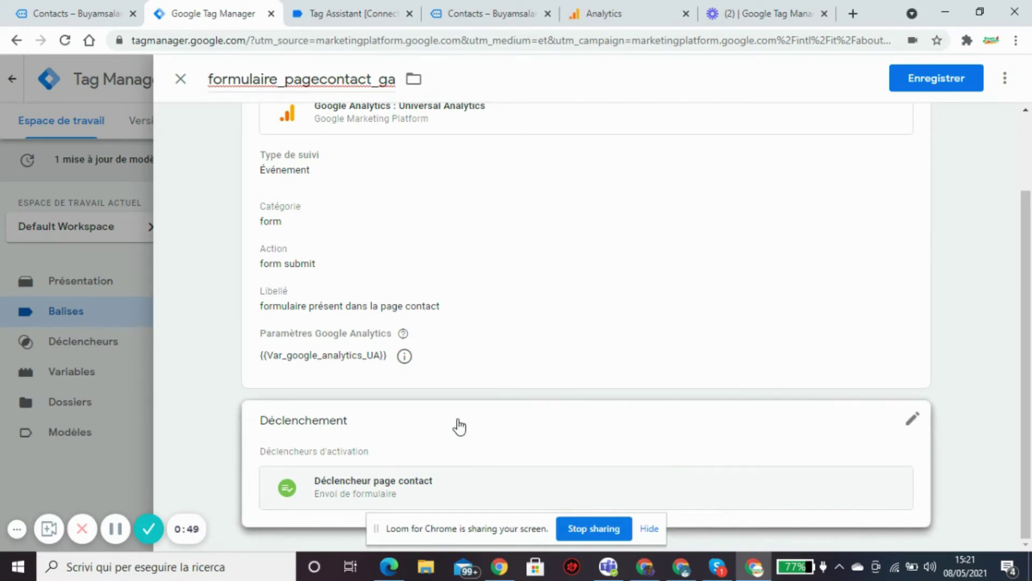
left_click(918, 85)
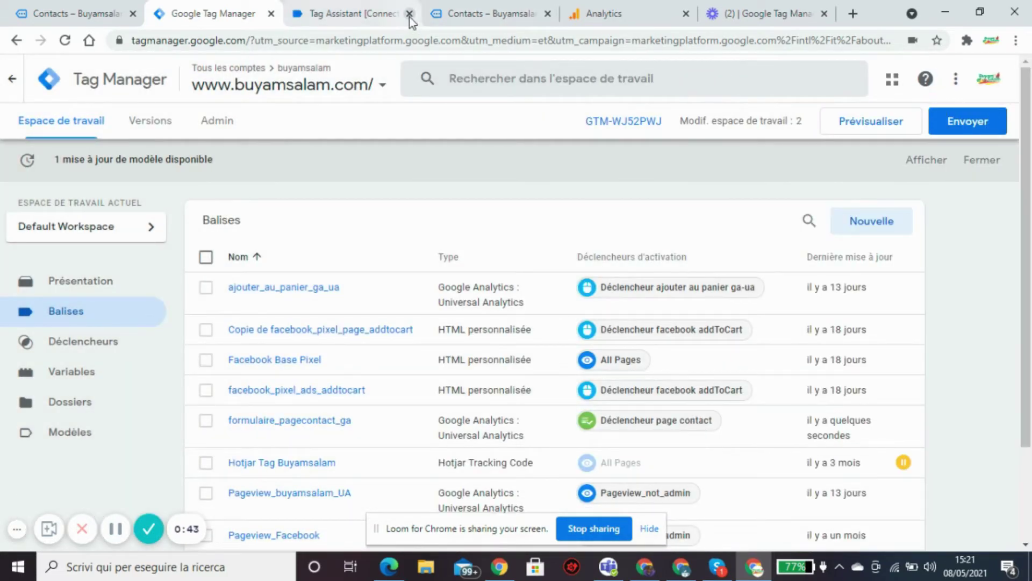
Reload Tag Assistant, close the old Contacts tab, and reconnect to buyamsalam.com.
left_click(392, 16)
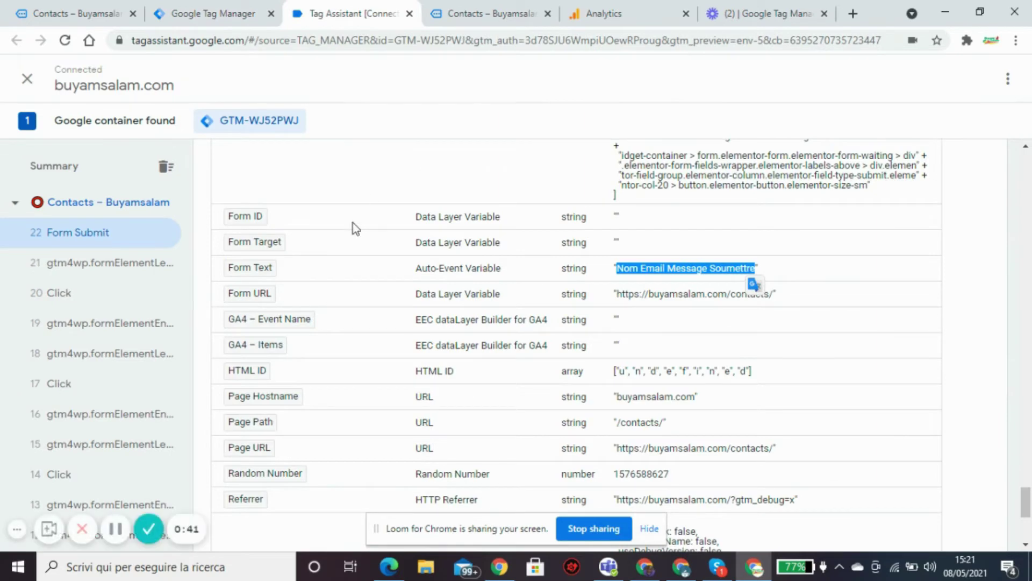
left_click_drag(1026, 500, 1026, 161)
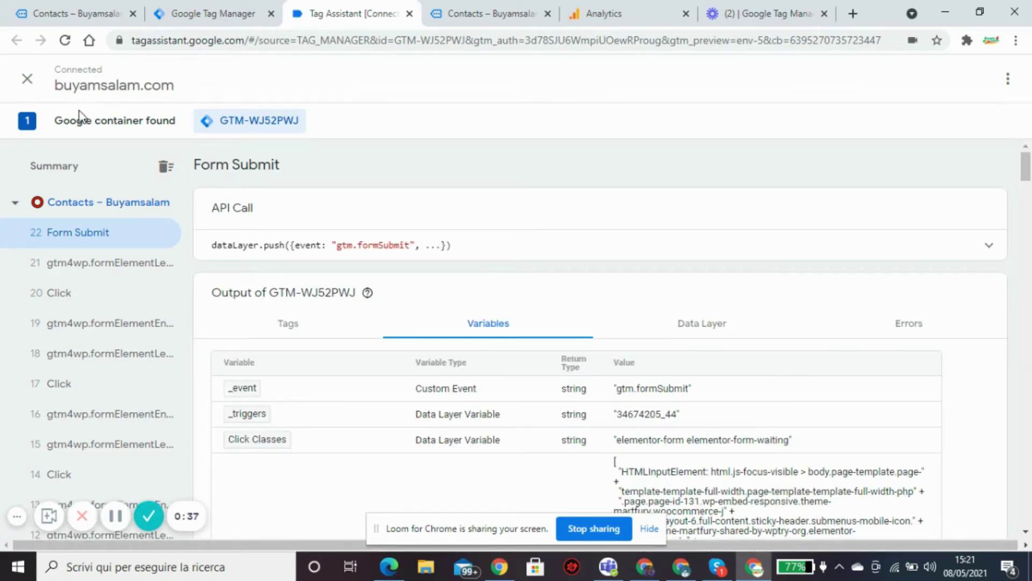
left_click(64, 41)
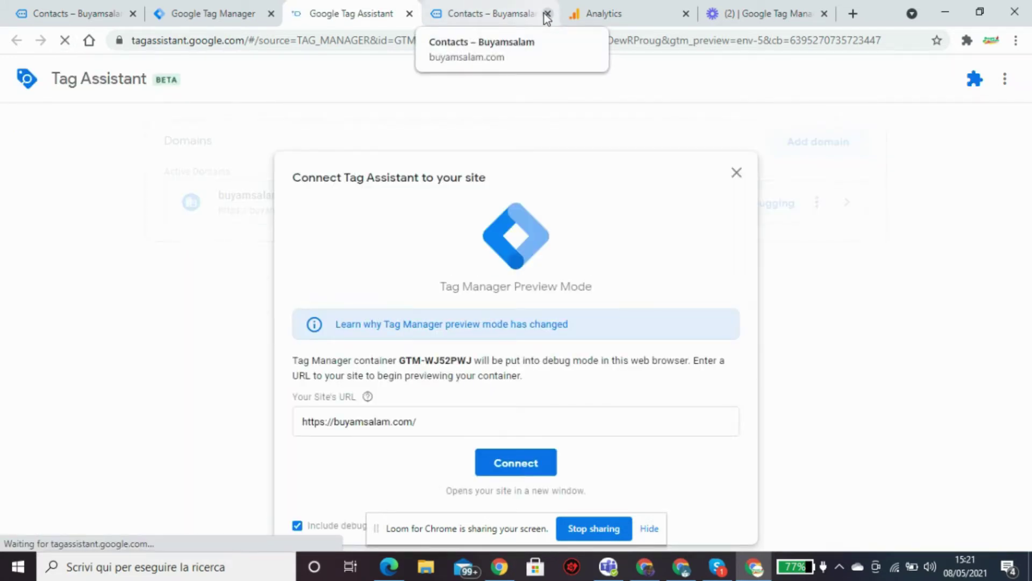
left_click(546, 14)
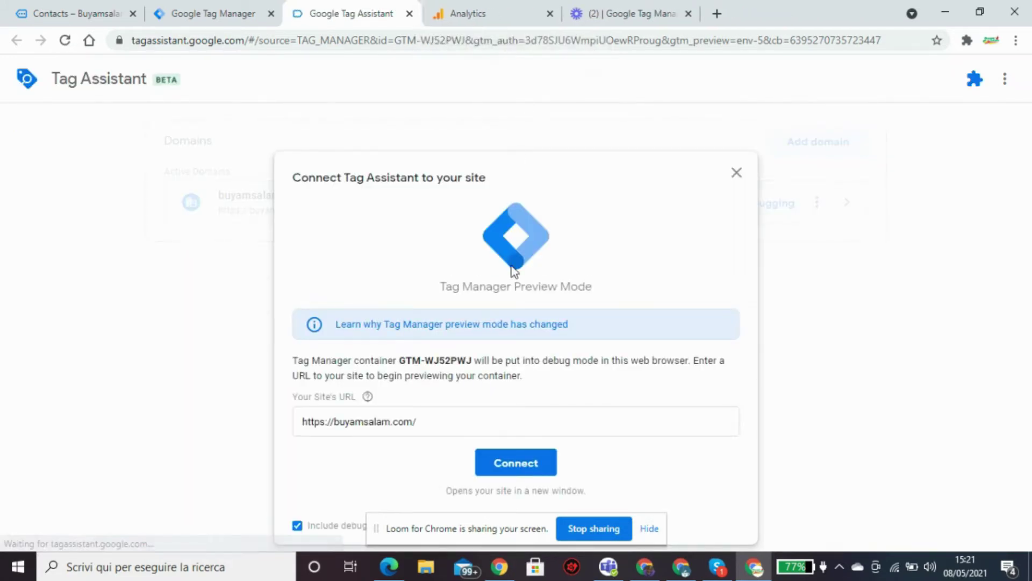
left_click(534, 471)
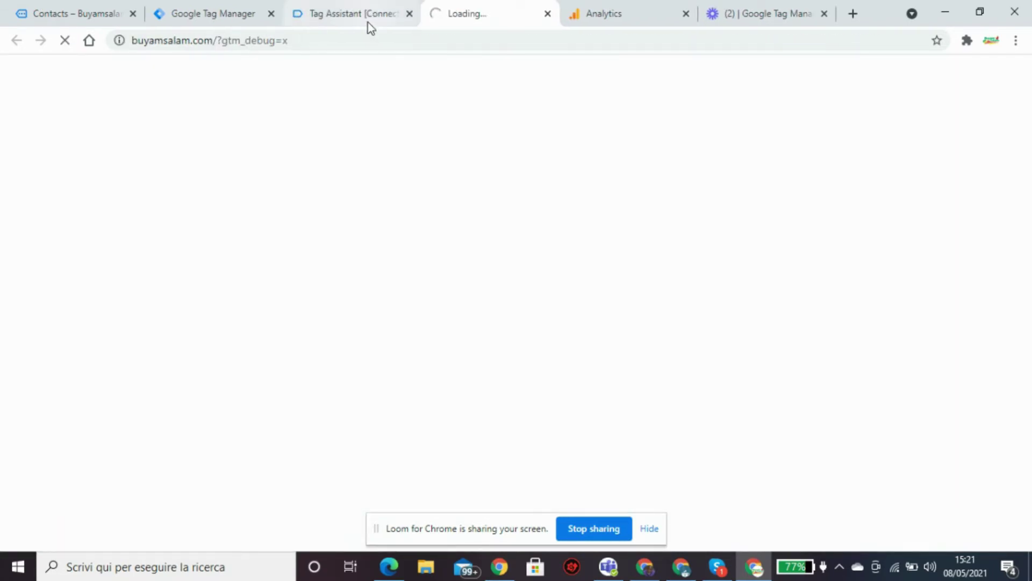
left_click(368, 22)
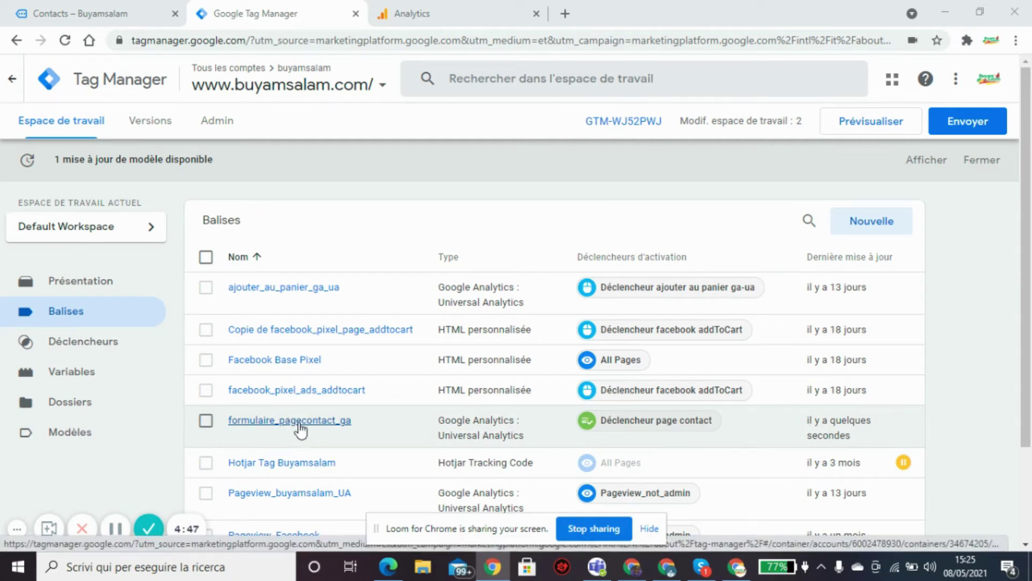
Open Analytics' Temps réel Événements report, then return to the Tag Manager tag list.
left_click(446, 14)
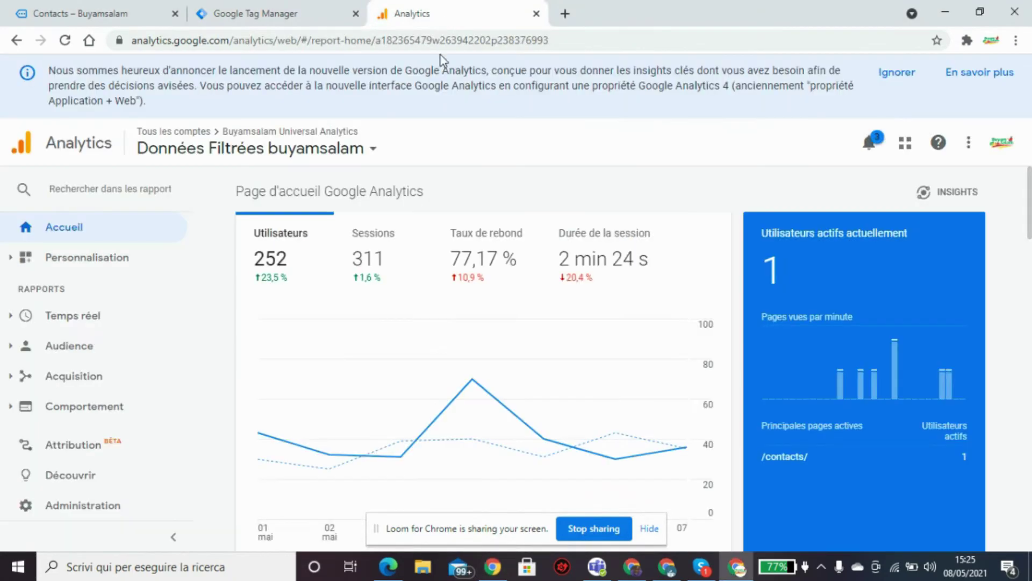
left_click(75, 318)
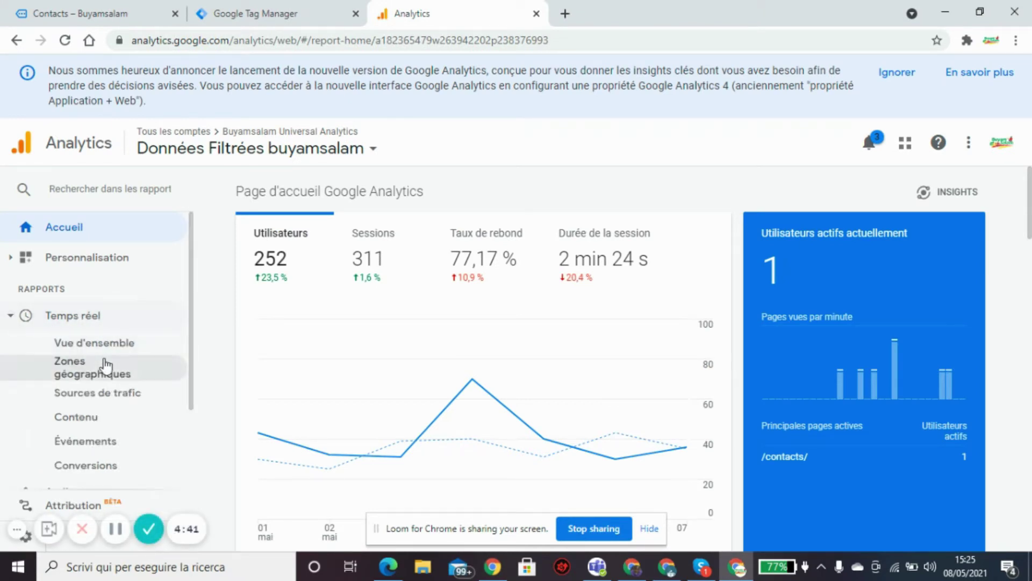
left_click(94, 343)
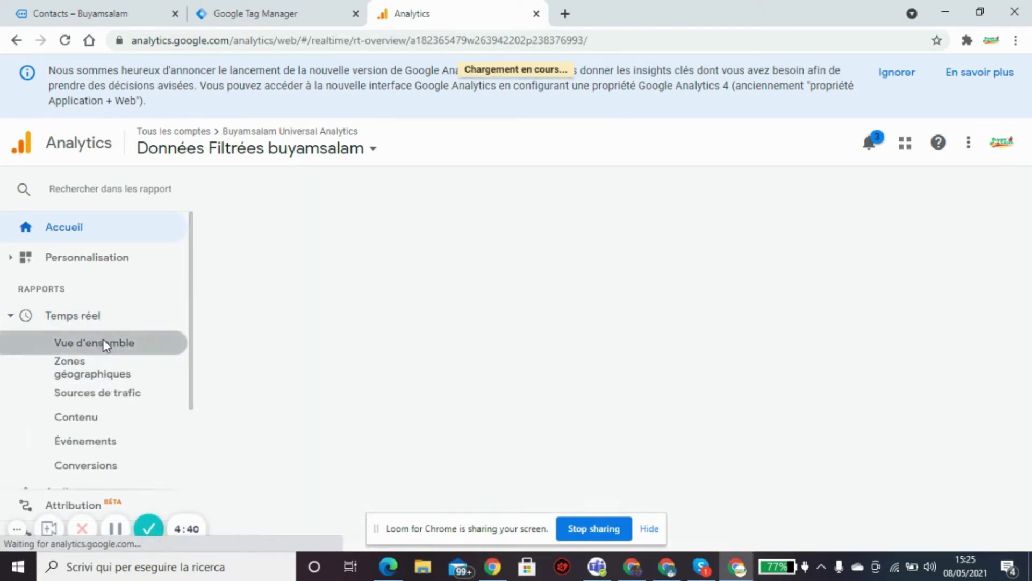
left_click(93, 447)
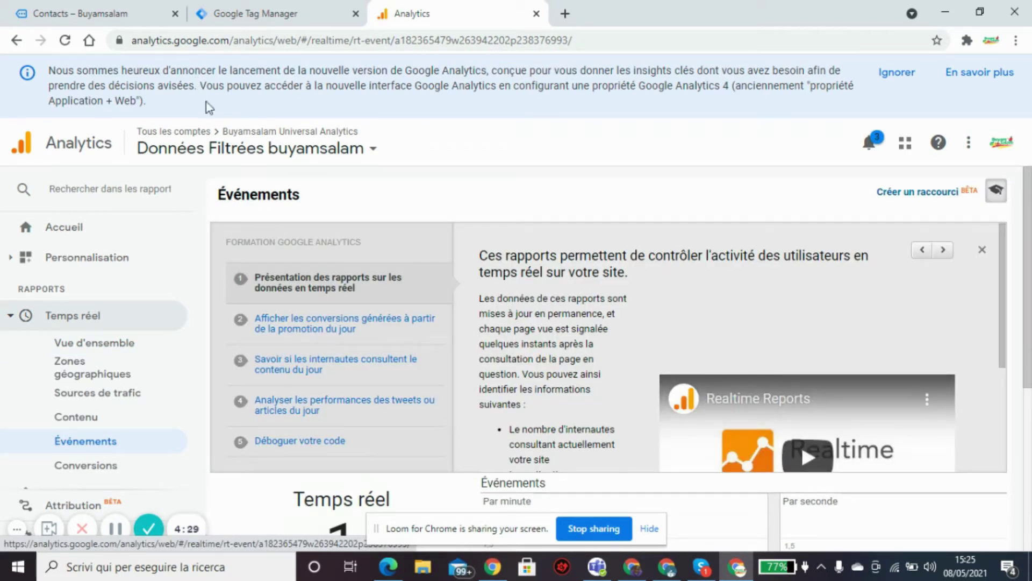
left_click(289, 13)
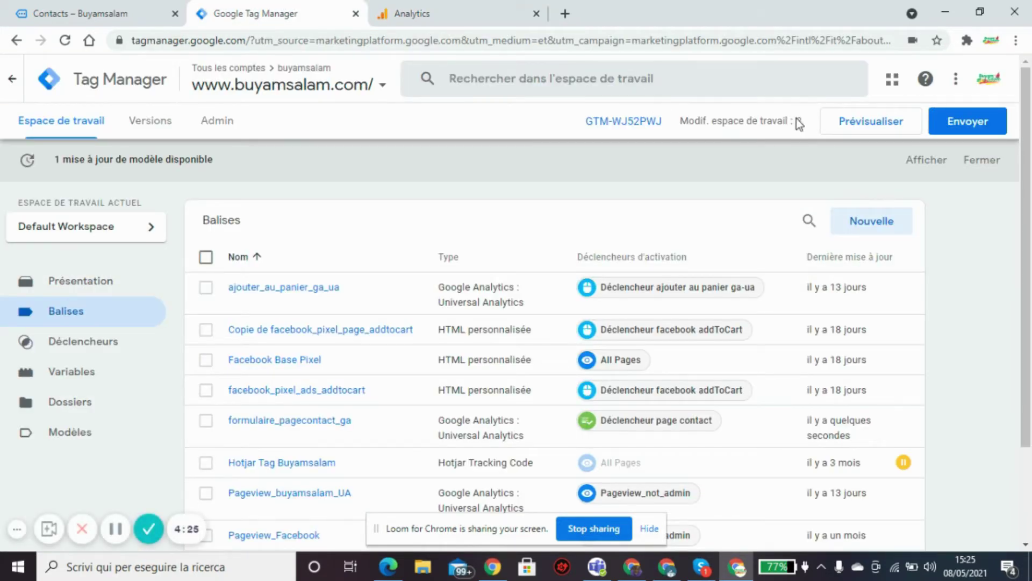
left_click(869, 131)
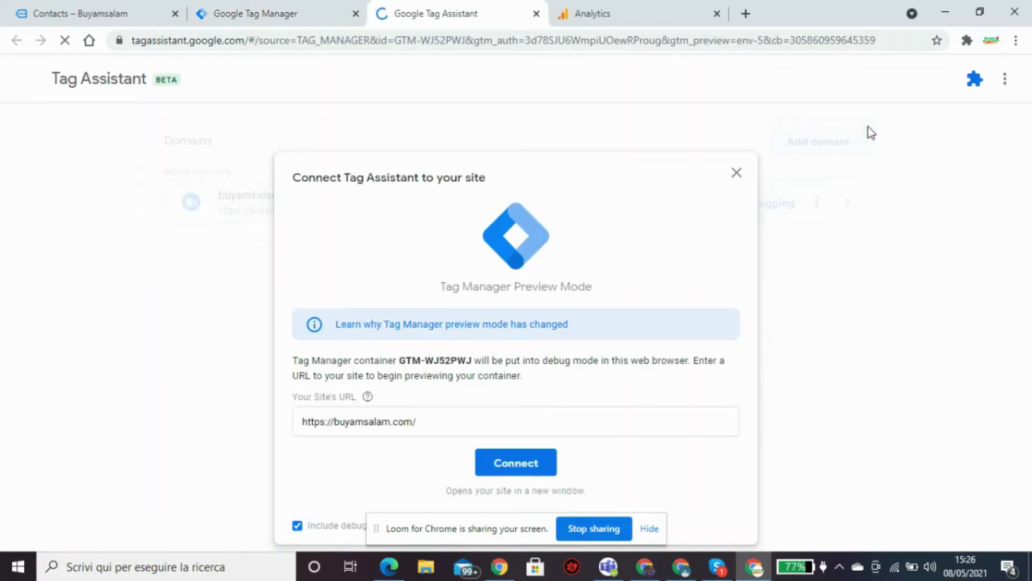
left_click(530, 463)
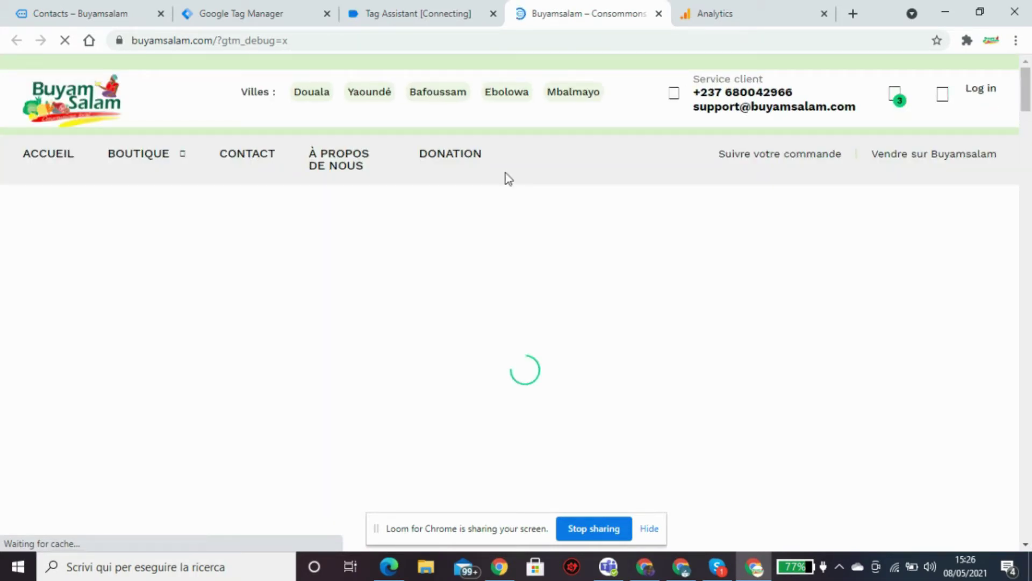
Open the site's contact page in debug mode and review Tag Assistant's fired tags.
left_click(431, 14)
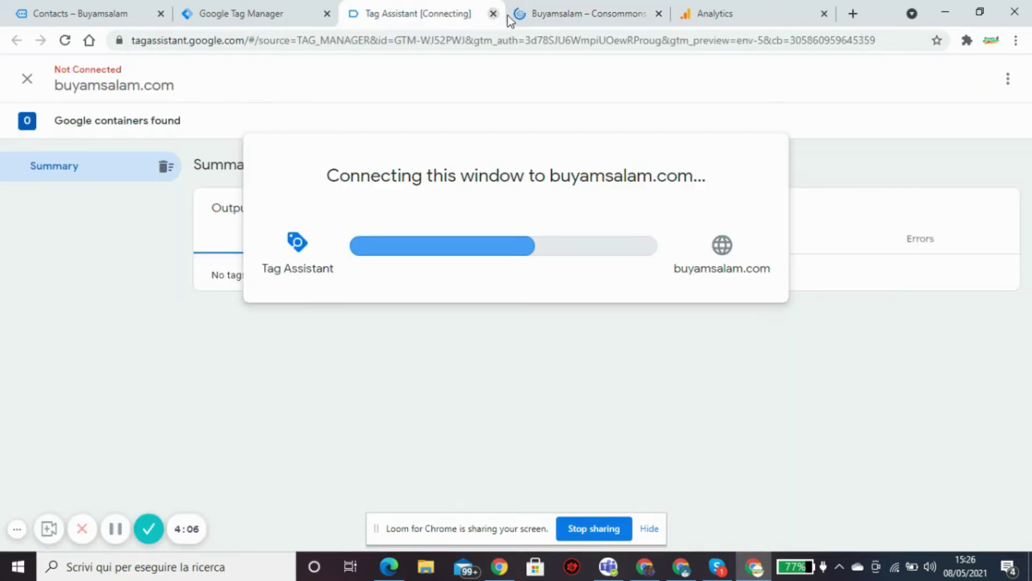
left_click(567, 16)
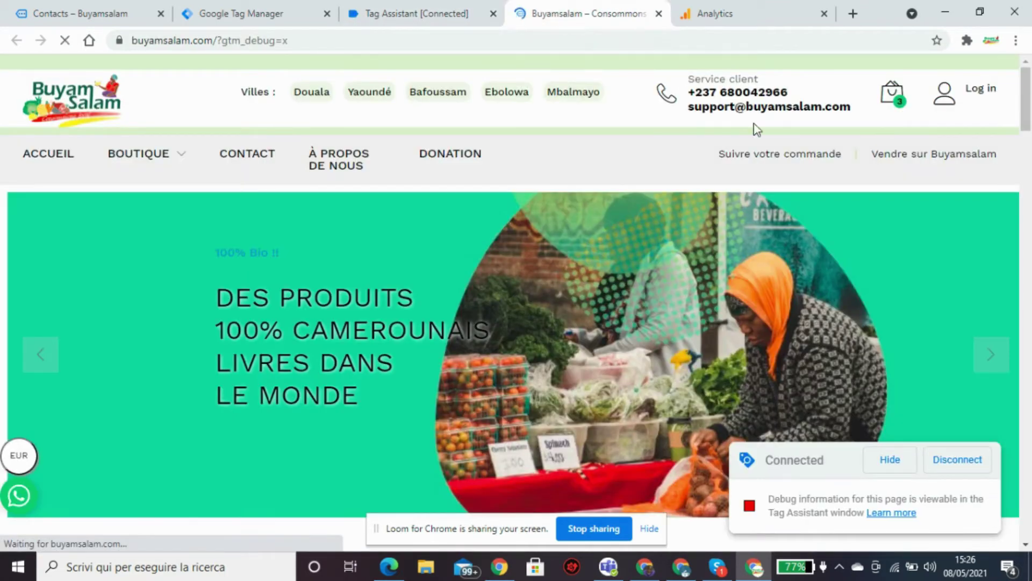
scroll(1028, 108, "down", 2)
scroll(1028, 108, "up", 2)
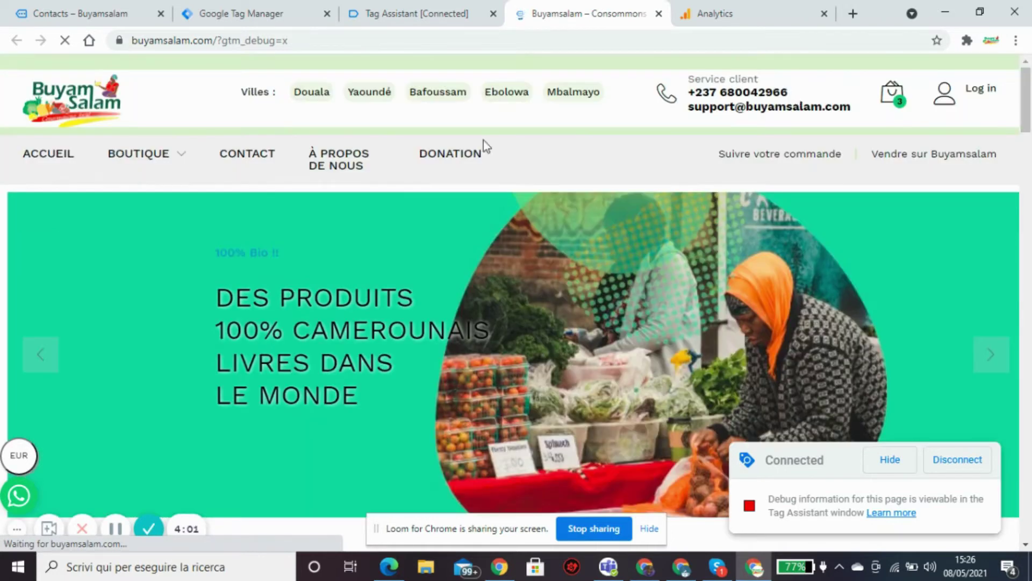
left_click(259, 157)
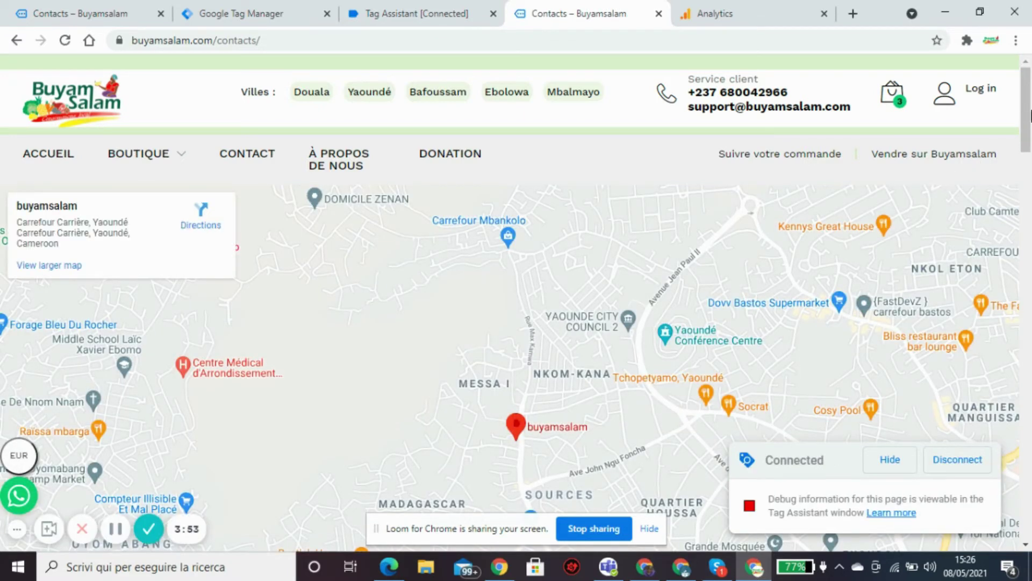
left_click_drag(1028, 86, 986, 393)
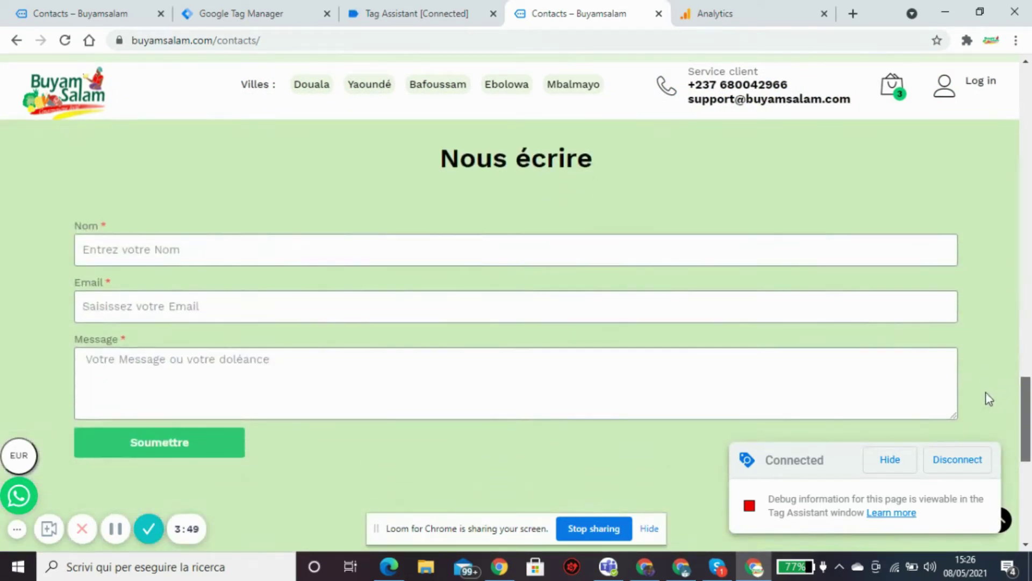
left_click(425, 14)
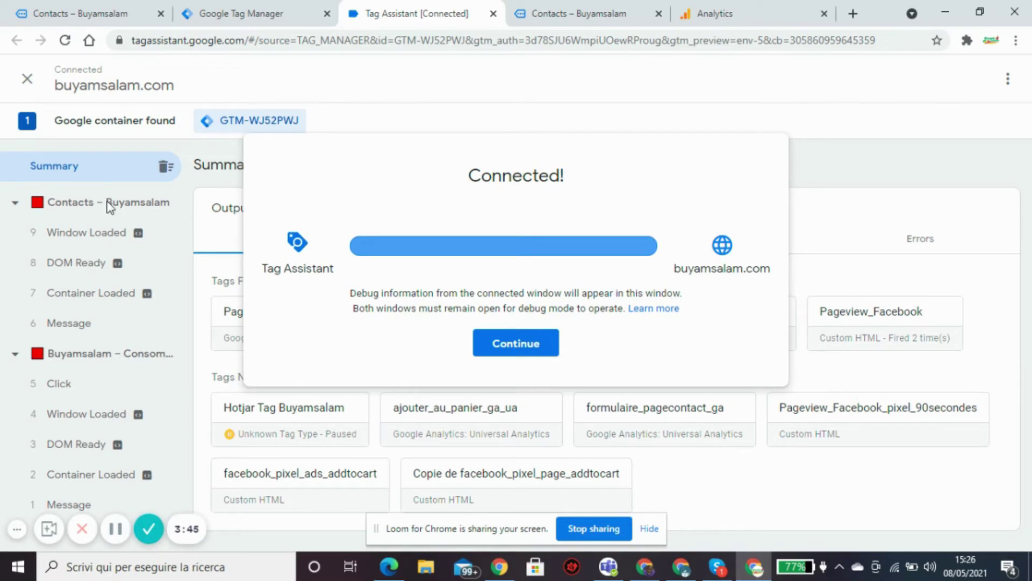
left_click(891, 179)
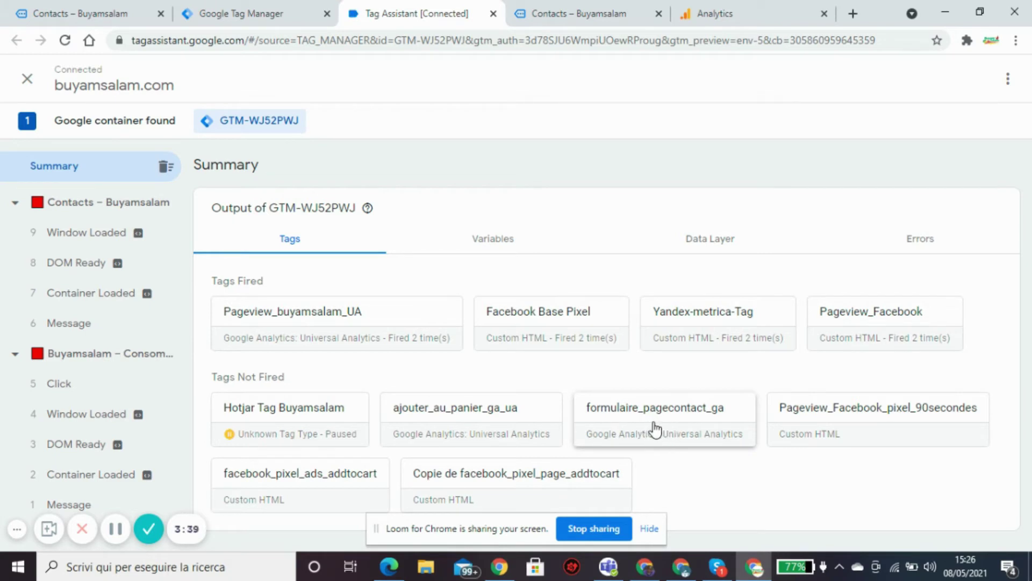
left_click(587, 16)
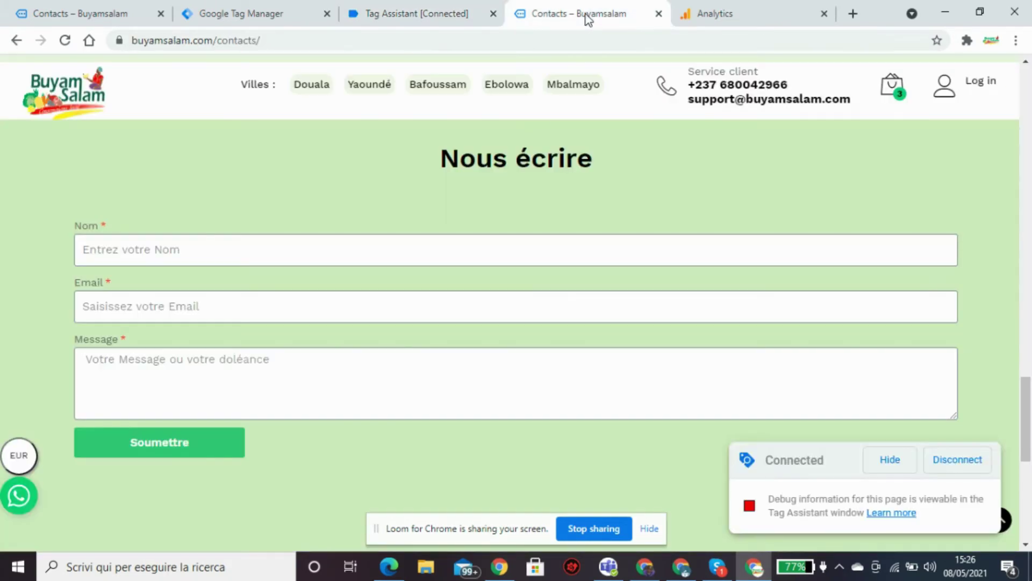
Autofill Nom and Email, enter the message 'Eh oui c'est encore moi', and submit the form.
left_click(247, 250)
left_click(206, 283)
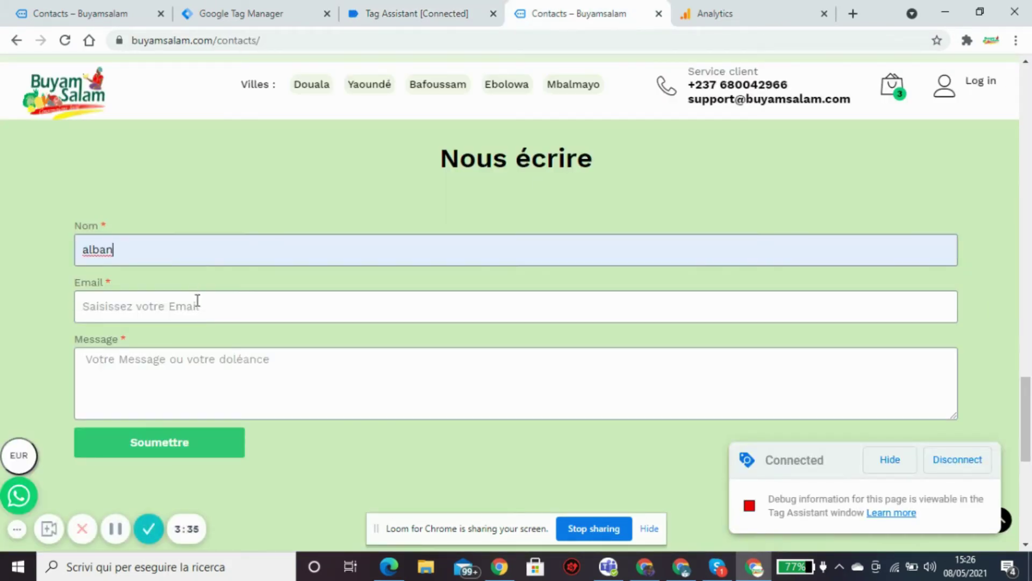
left_click(196, 312)
left_click(185, 348)
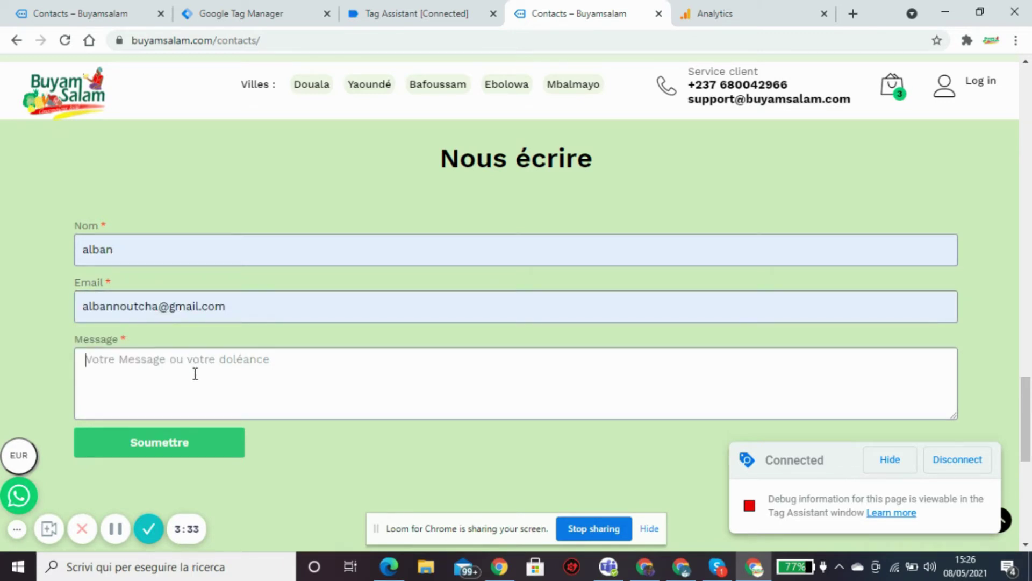
type("Eh oui c'est encore moi")
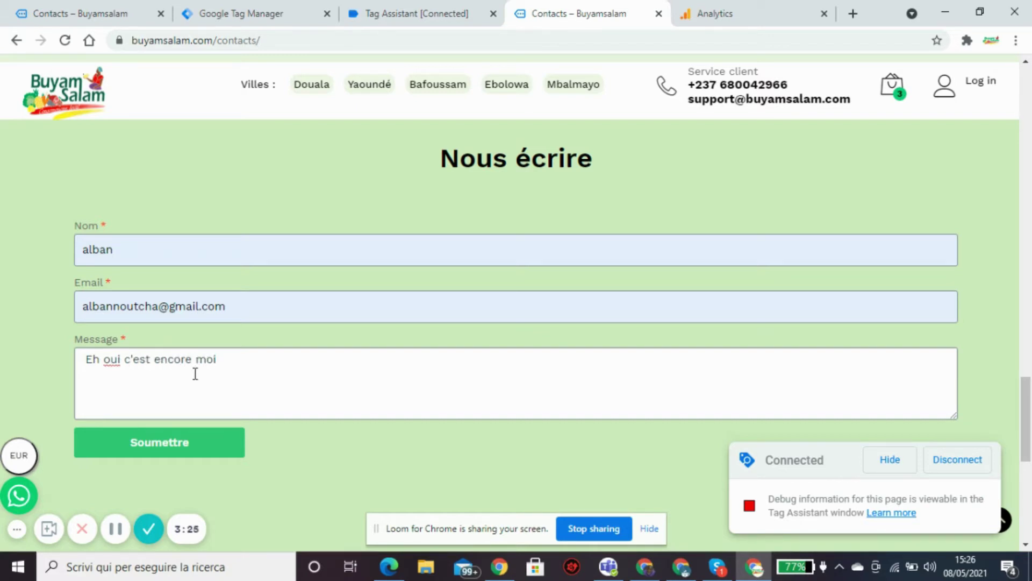
left_click(184, 443)
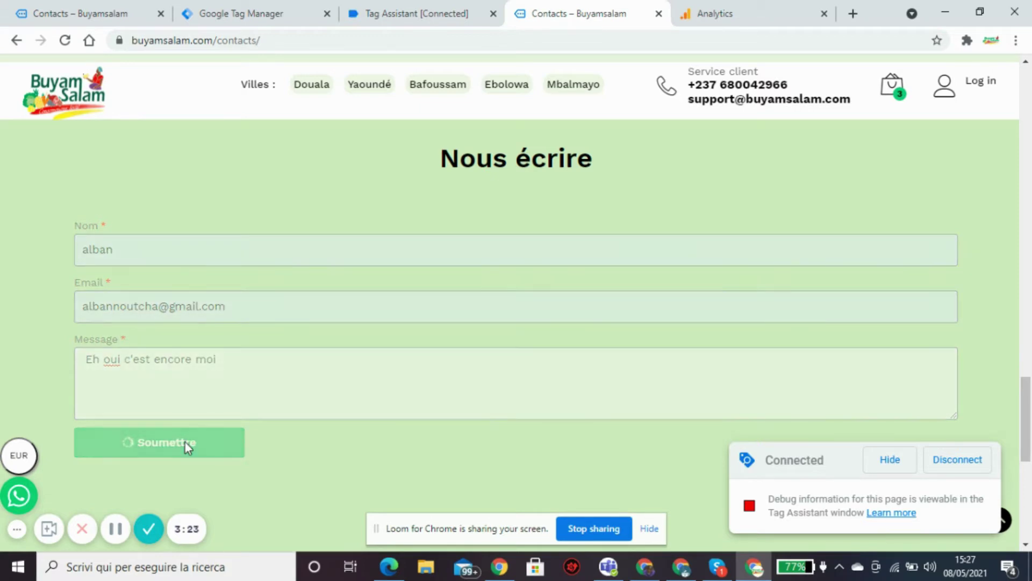
Confirm formulaire_pagecontact_ga fired on '22 Form Submit', then open the Analytics events report.
left_click(411, 14)
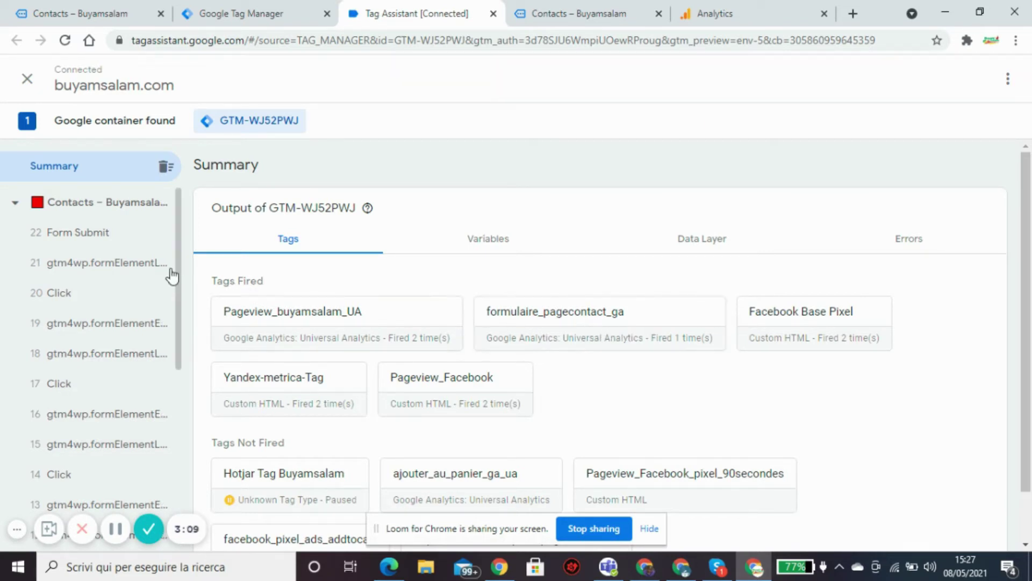
left_click(99, 236)
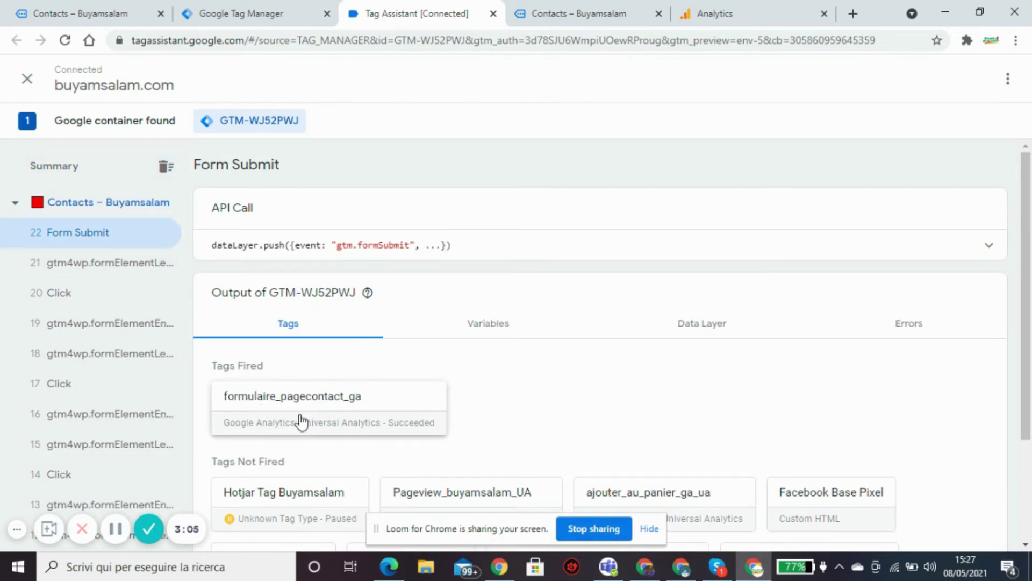
left_click(558, 19)
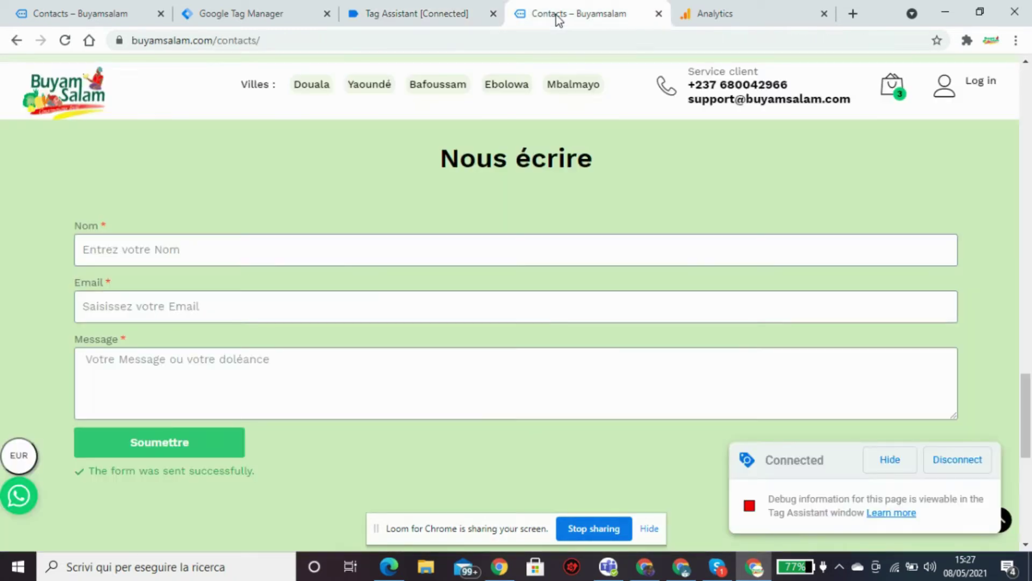
left_click(740, 13)
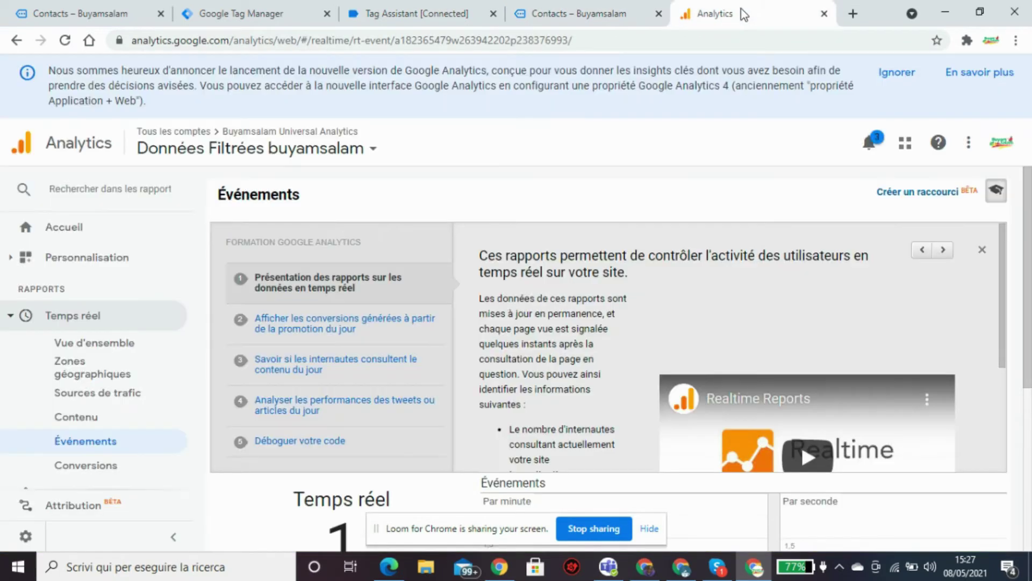
Filter the real-time events table by 'form submit', clear the filter, and return to Tag Assistant.
left_click_drag(1030, 205, 1023, 365)
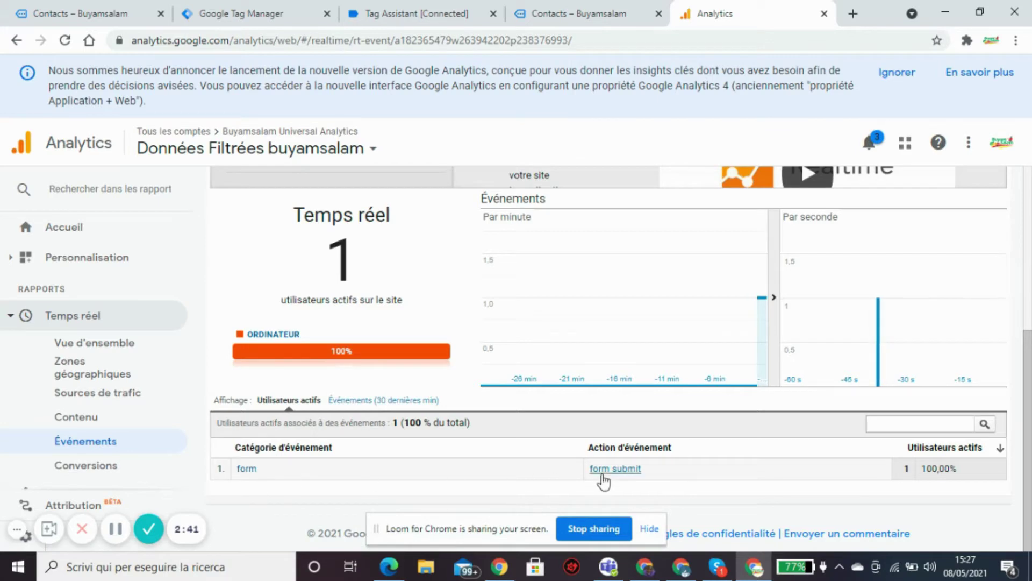
left_click(622, 474)
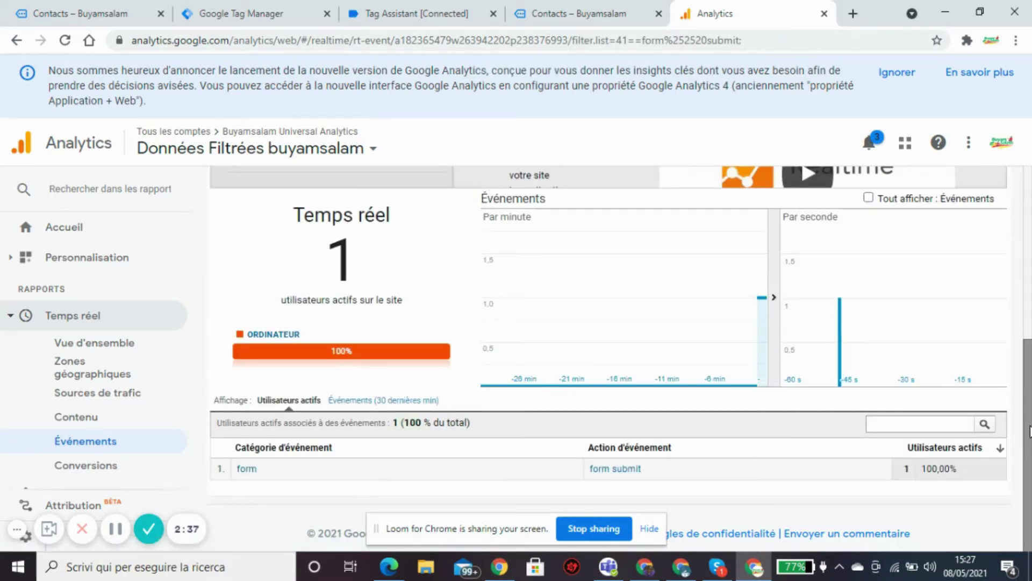
left_click_drag(1029, 430, 1030, 215)
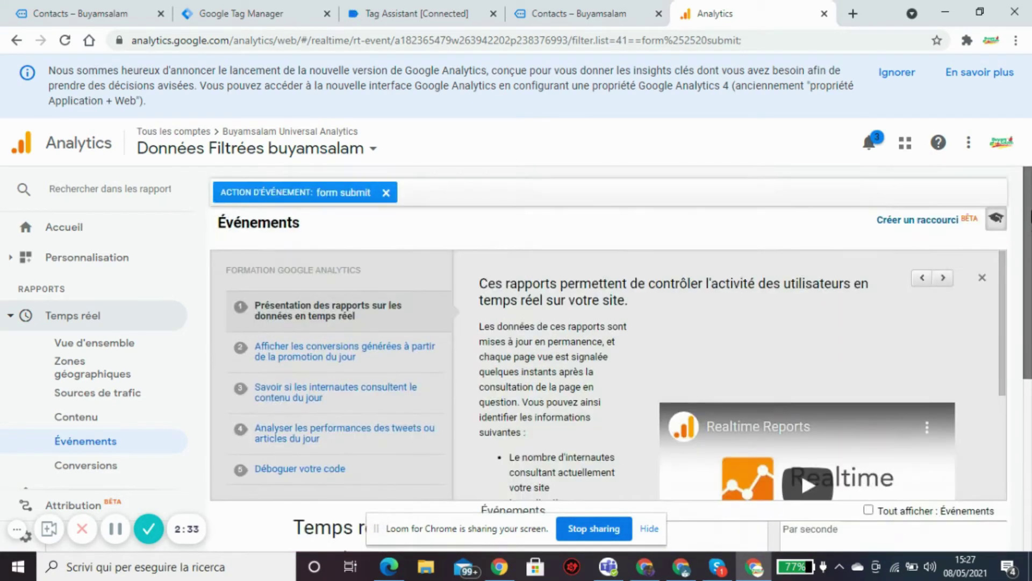
left_click(386, 193)
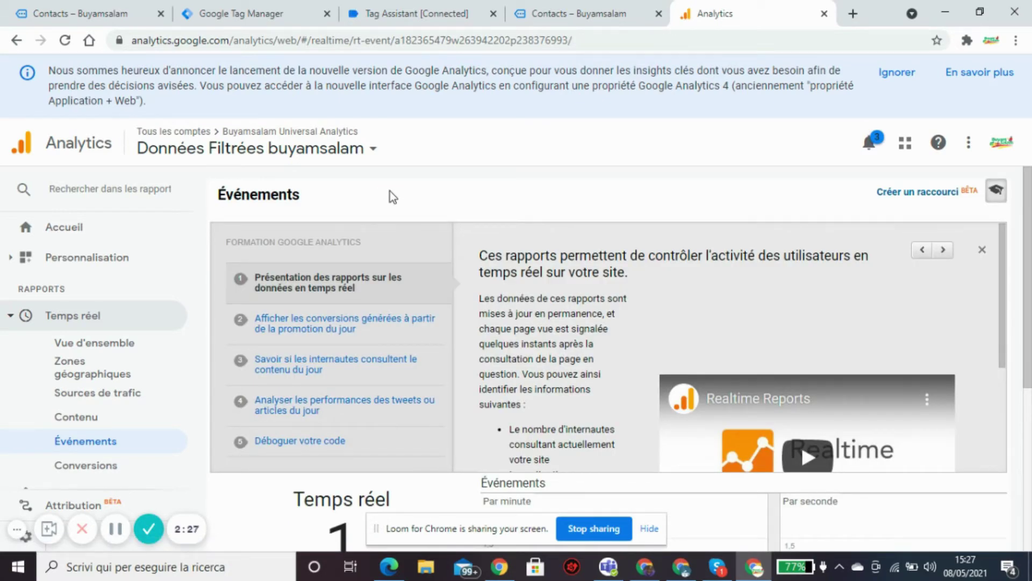
left_click_drag(1030, 235, 1030, 186)
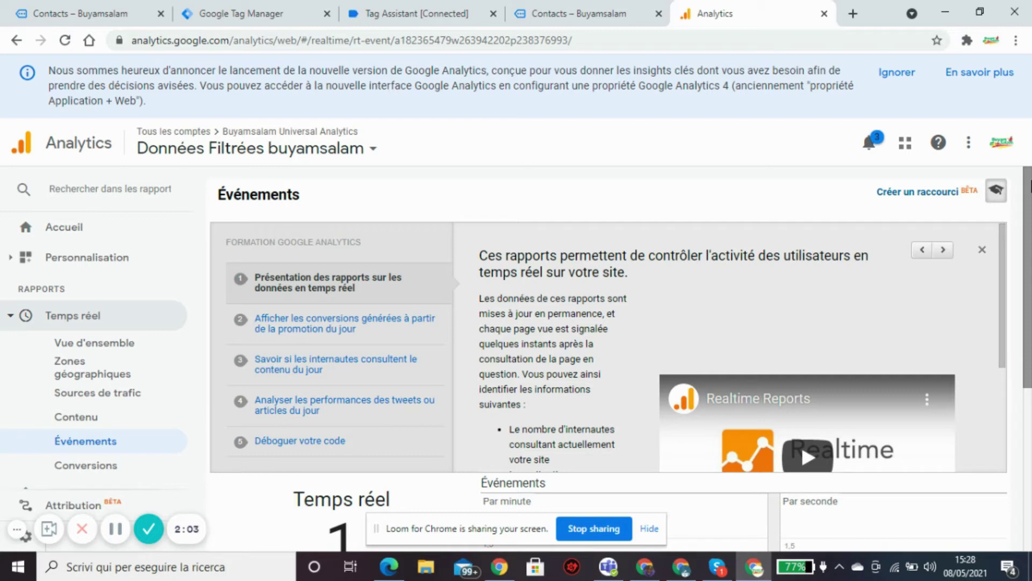
left_click(382, 12)
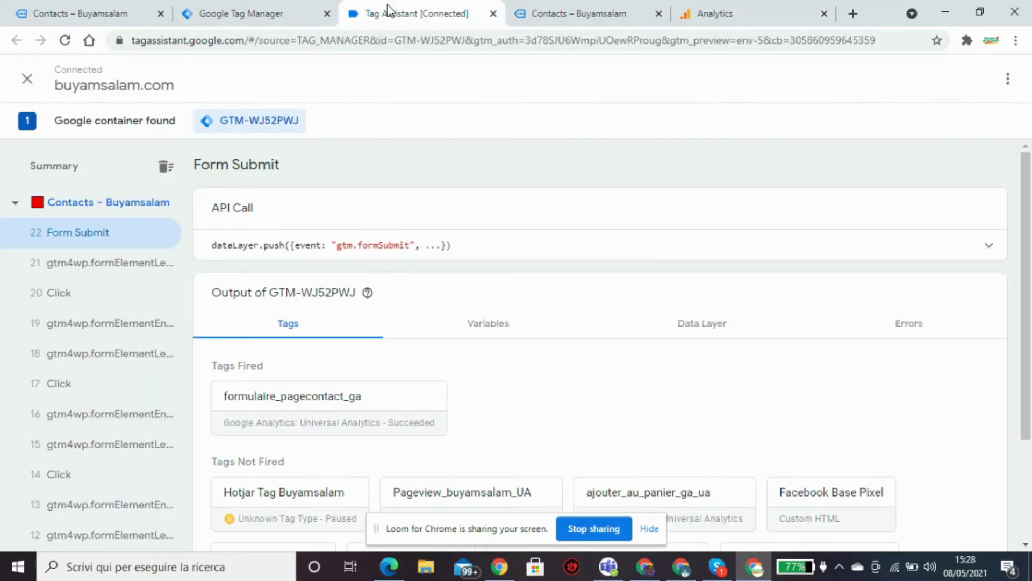
Close the Tag Assistant debug session and the duplicate contact page, moving the site tab after Analytics.
left_click(241, 14)
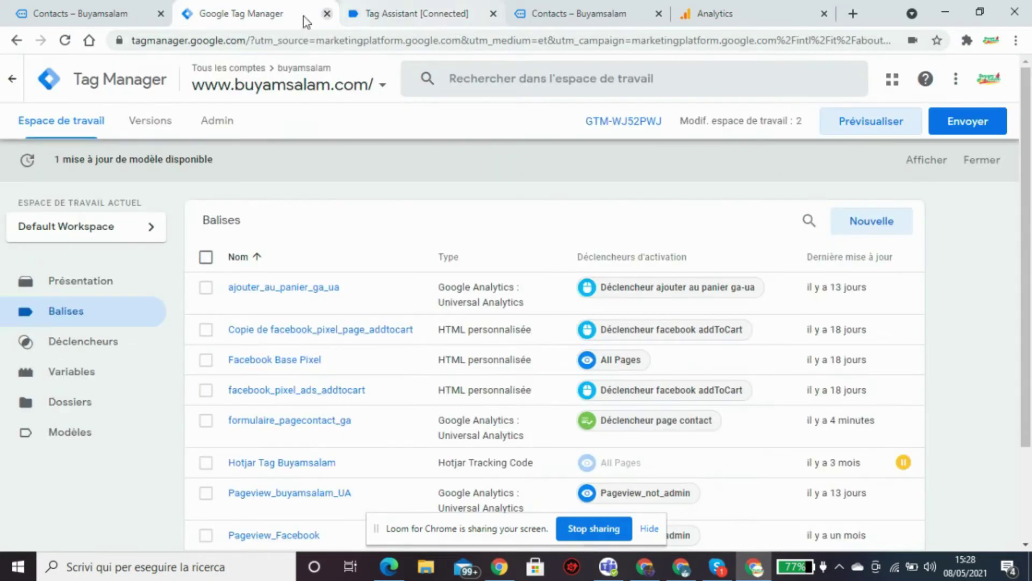
left_click(424, 10)
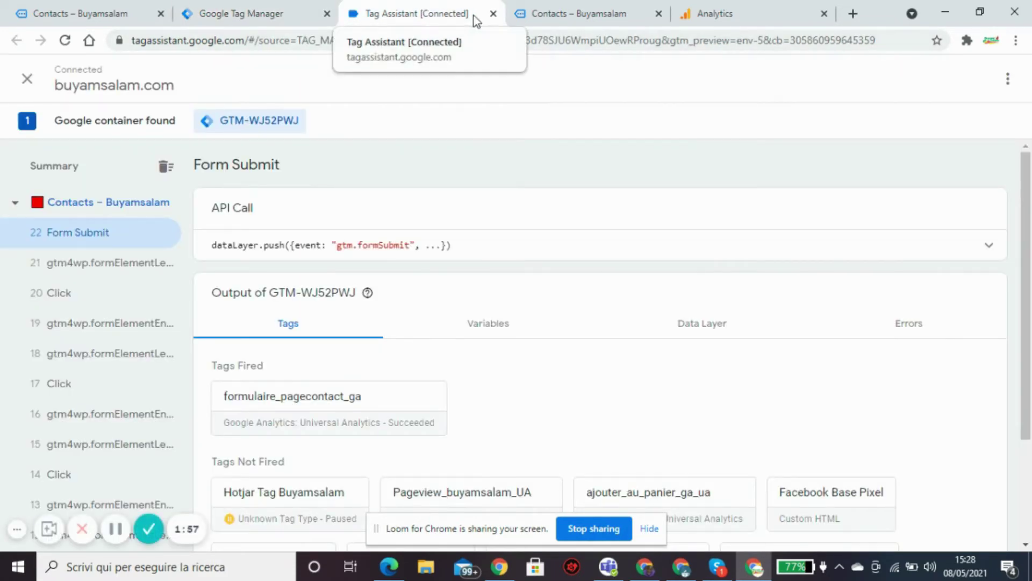
left_click(493, 14)
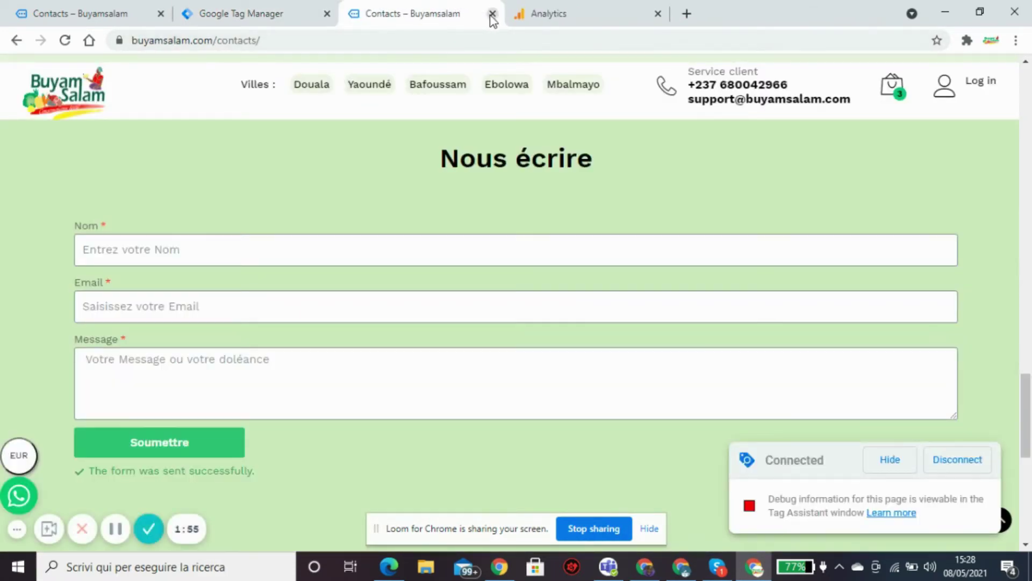
left_click(493, 14)
left_click_drag(97, 14, 495, 17)
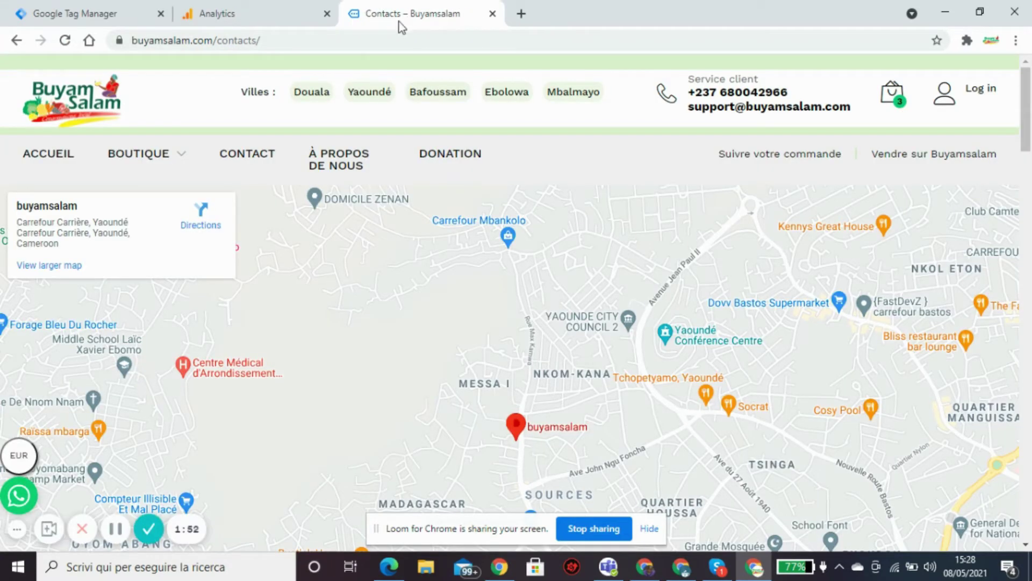
From the site's home page, open the shopping cart and proceed to checkout with Pack Maxi.
left_click(60, 155)
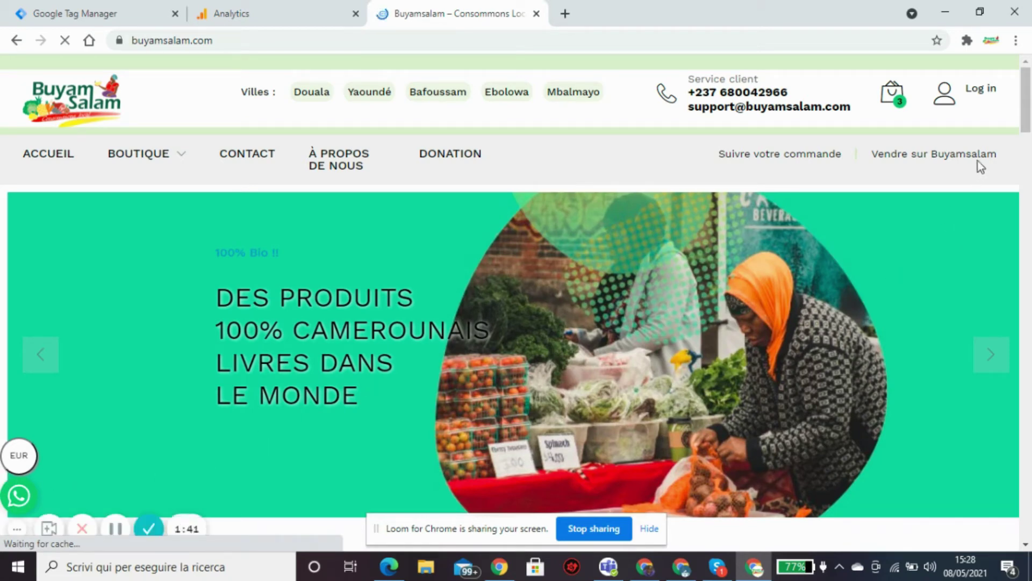
mouse_move(1028, 122)
left_mouse_down()
mouse_move(1029, 359)
mouse_move(1028, 124)
left_mouse_up()
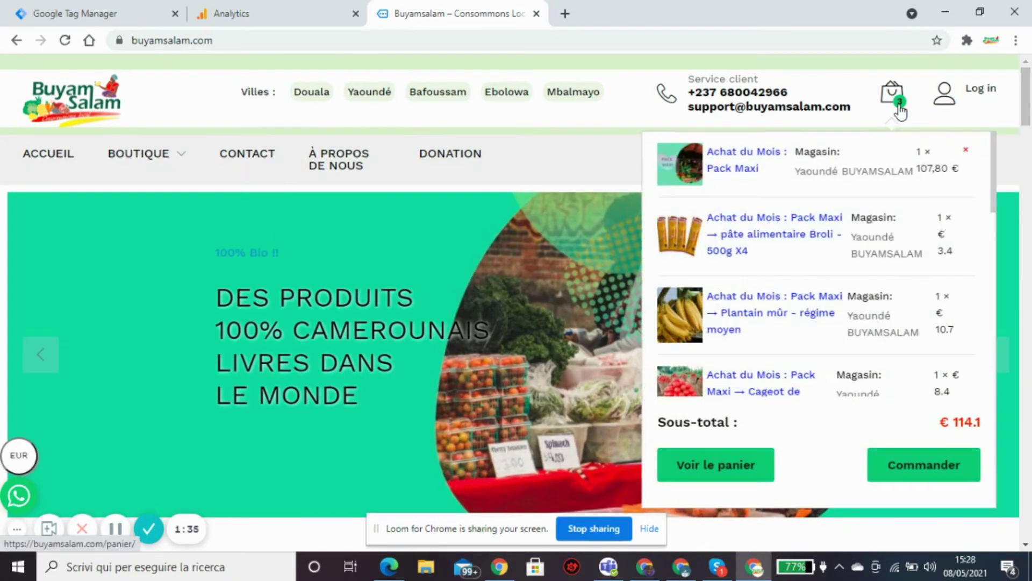
mouse_move(889, 106)
left_click(894, 104)
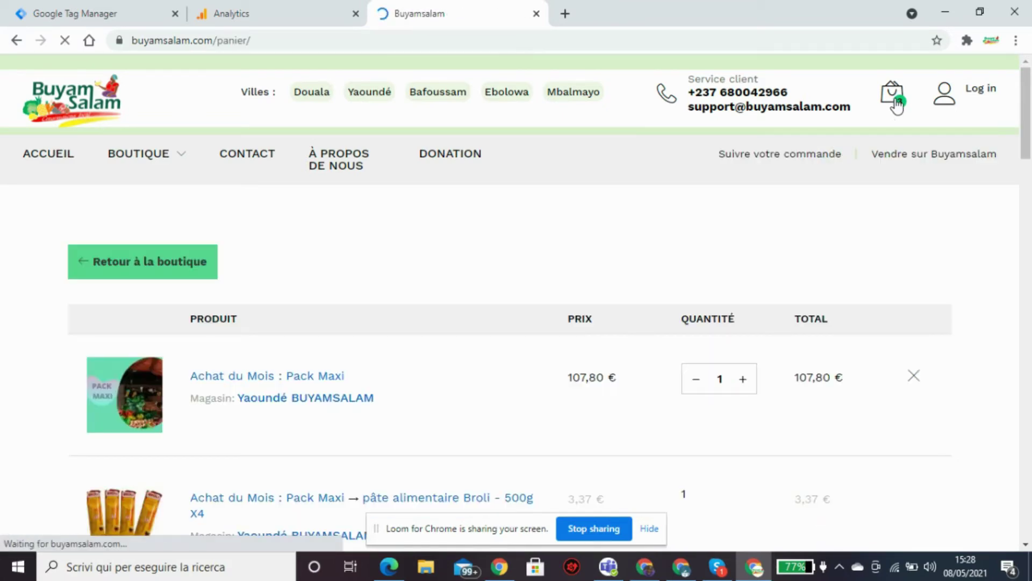
scroll(1023, 196, "down", 5)
left_click_drag(1023, 196, 1008, 380)
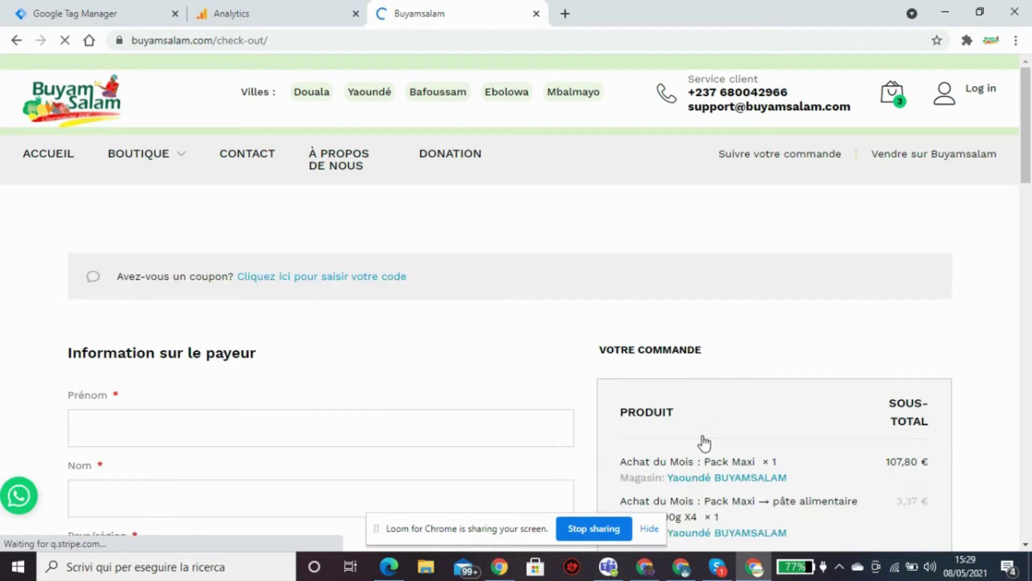
Choose Pay4Me as the payment method and place the 122,94 € order.
scroll(798, 278, "down", 2)
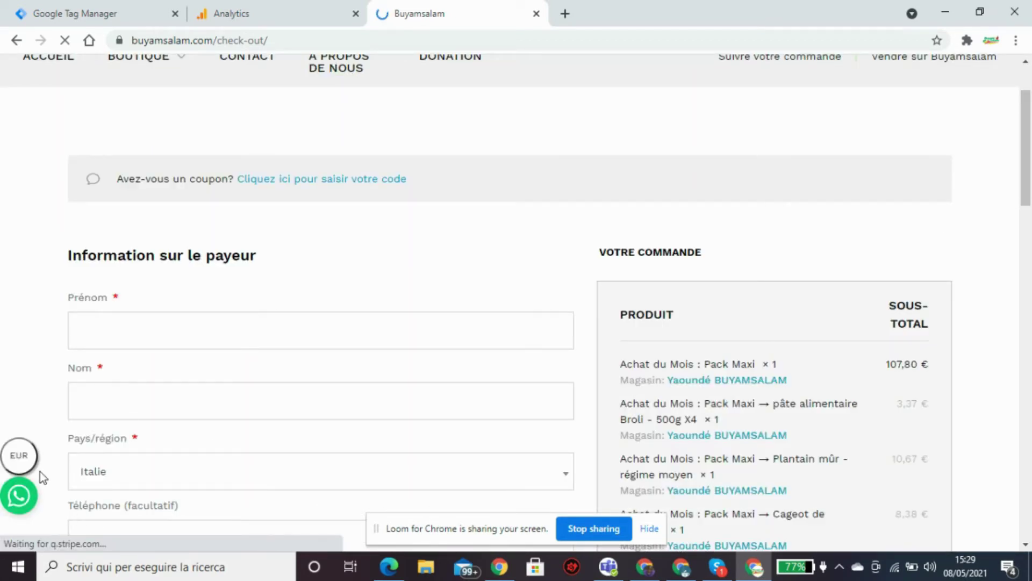
scroll(64, 543, "down", 2)
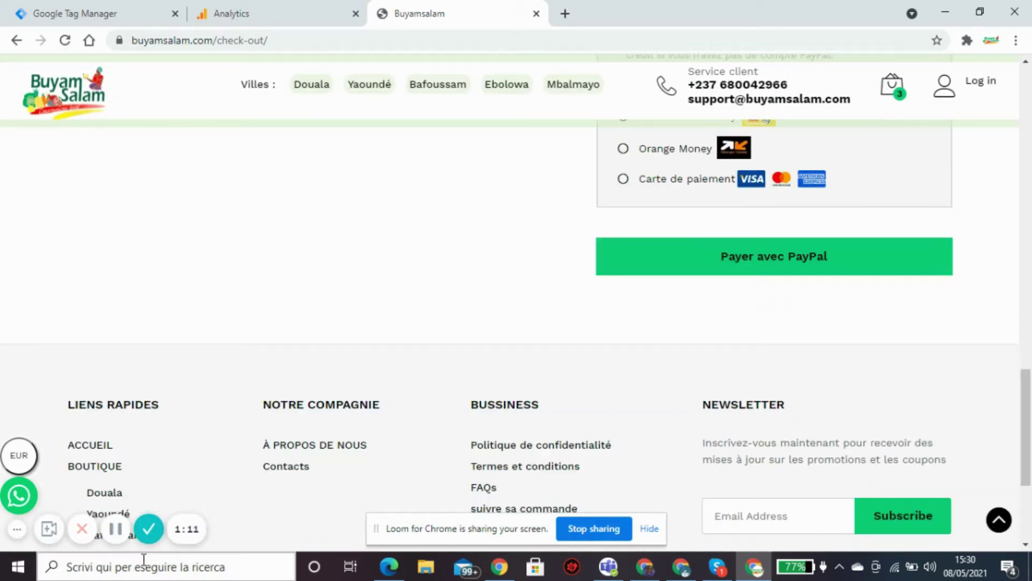
mouse_move(1026, 381)
left_mouse_down()
mouse_move(1021, 157)
mouse_move(1024, 375)
left_mouse_up()
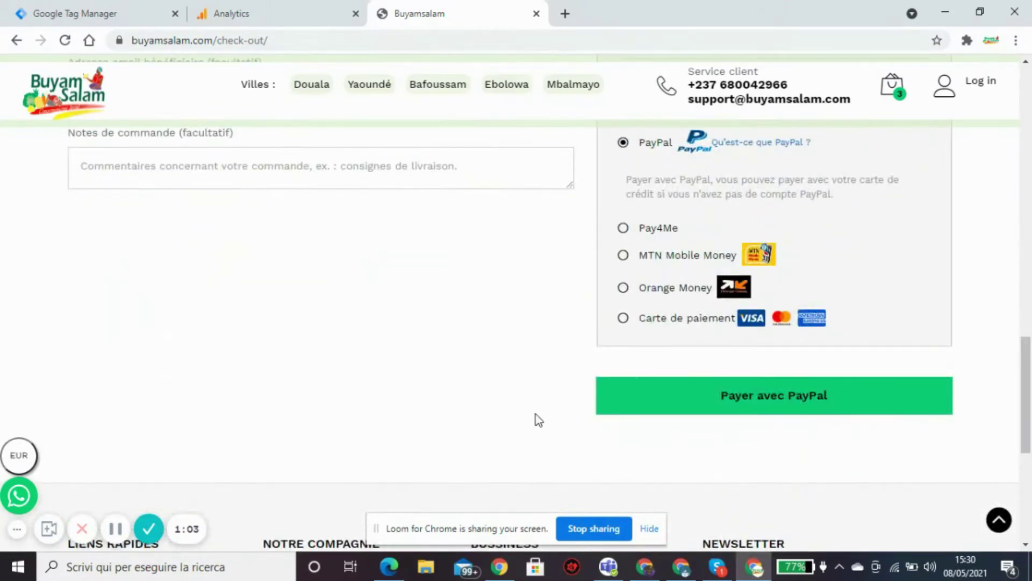
left_click(624, 228)
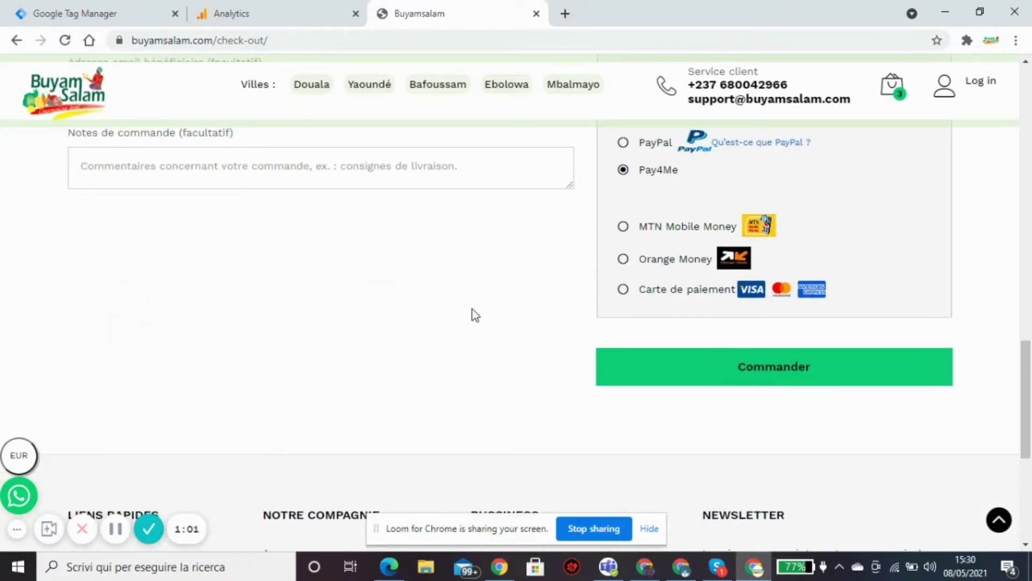
left_click(762, 371)
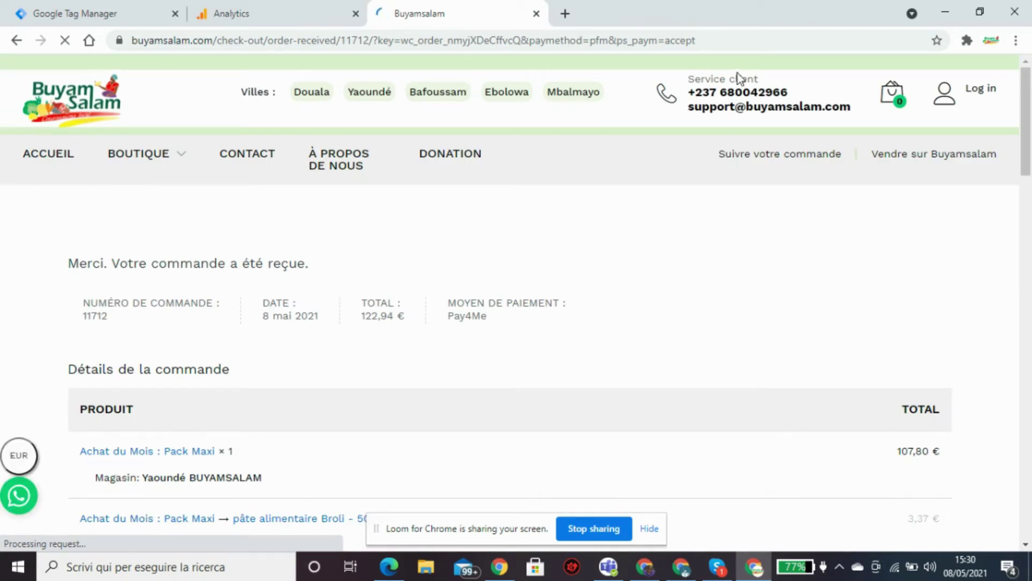
Select the order-received page's address and scroll through the order details.
left_click(714, 43)
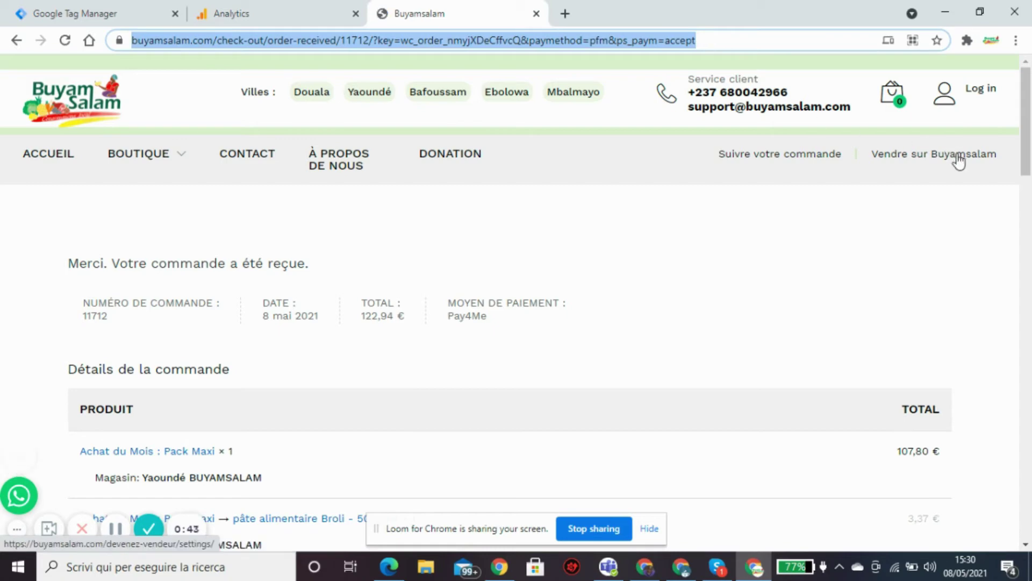
mouse_move(1025, 114)
left_mouse_down()
mouse_move(1027, 329)
mouse_move(1029, 113)
left_mouse_up()
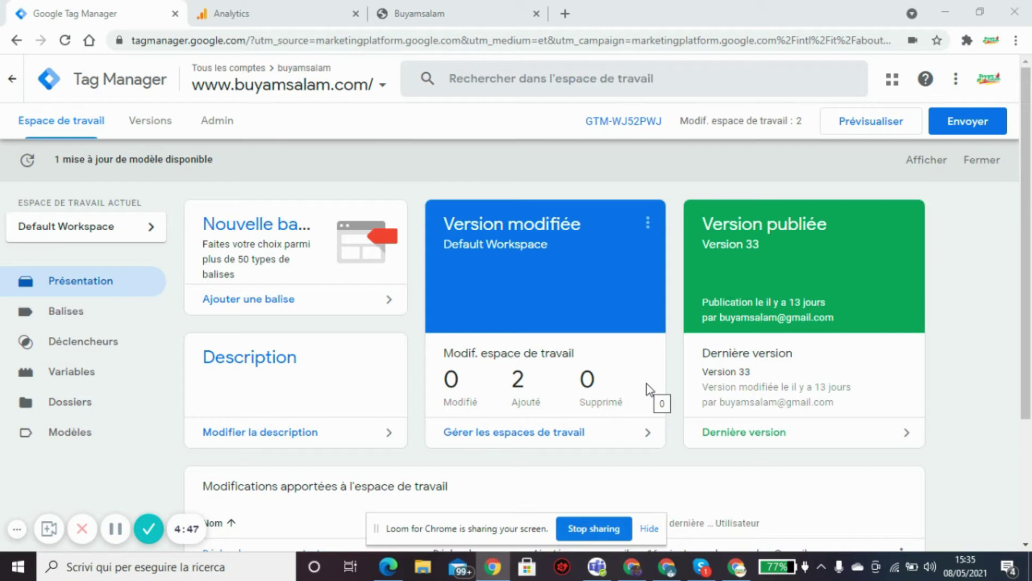
Start a new Page vue trigger limited to Certaines pages vues.
left_click_drag(1026, 250, 1023, 314)
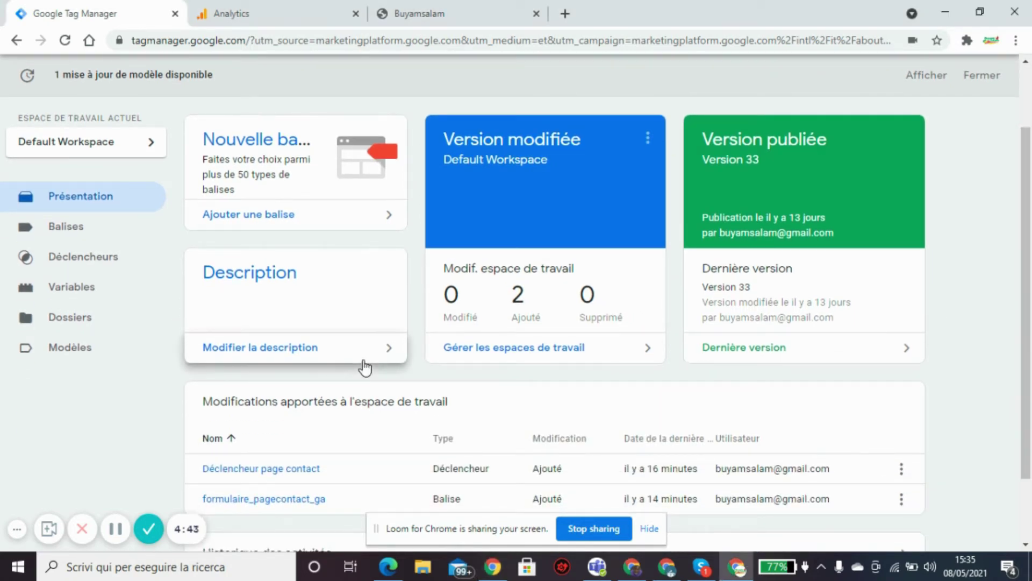
left_click(81, 259)
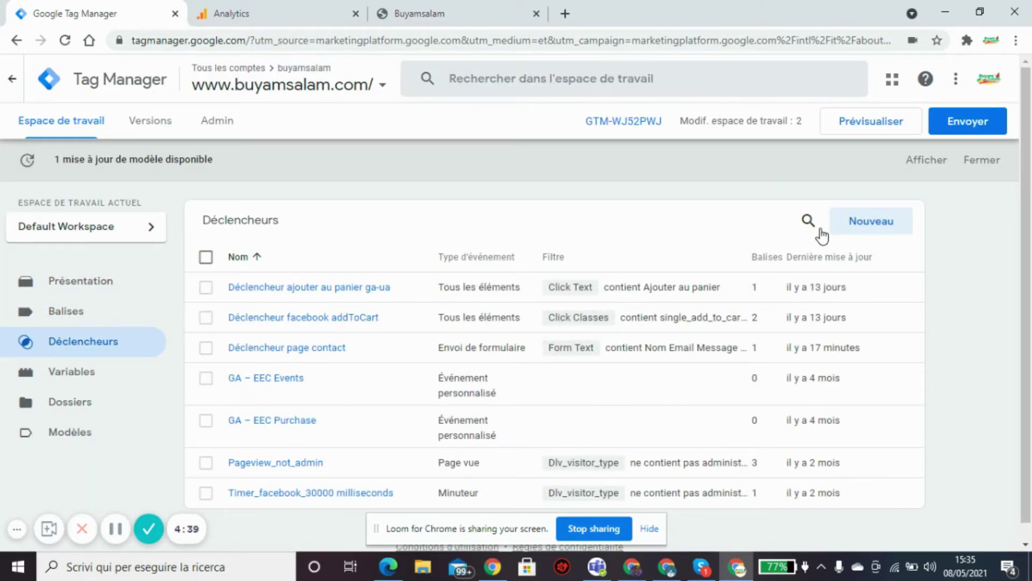
left_click(866, 226)
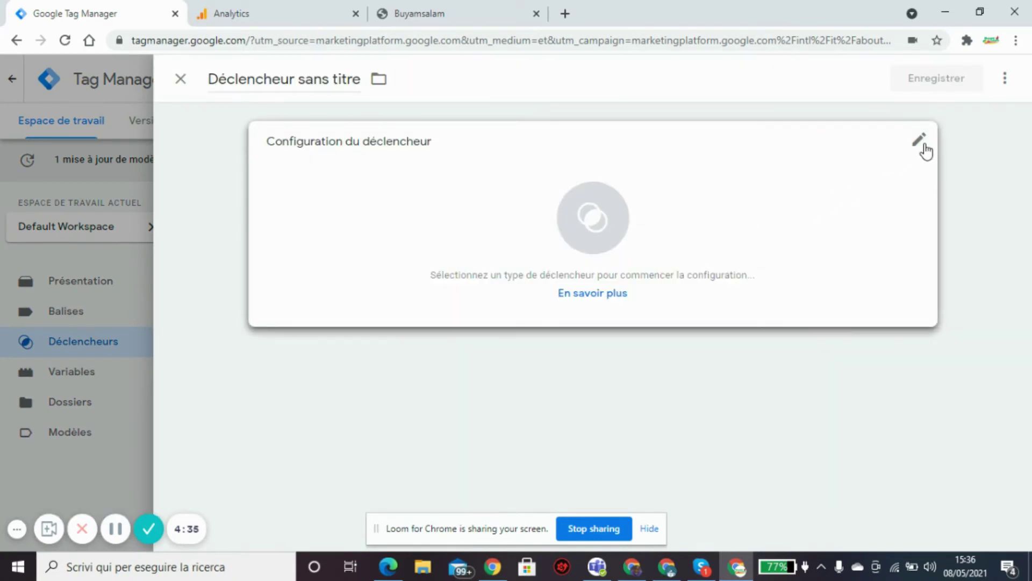
left_click(921, 140)
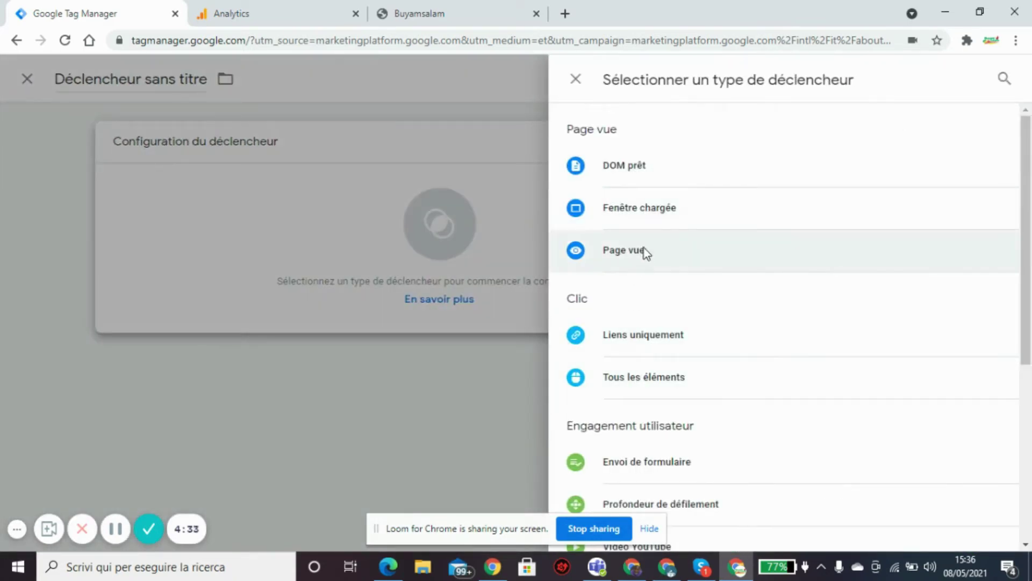
left_click(644, 251)
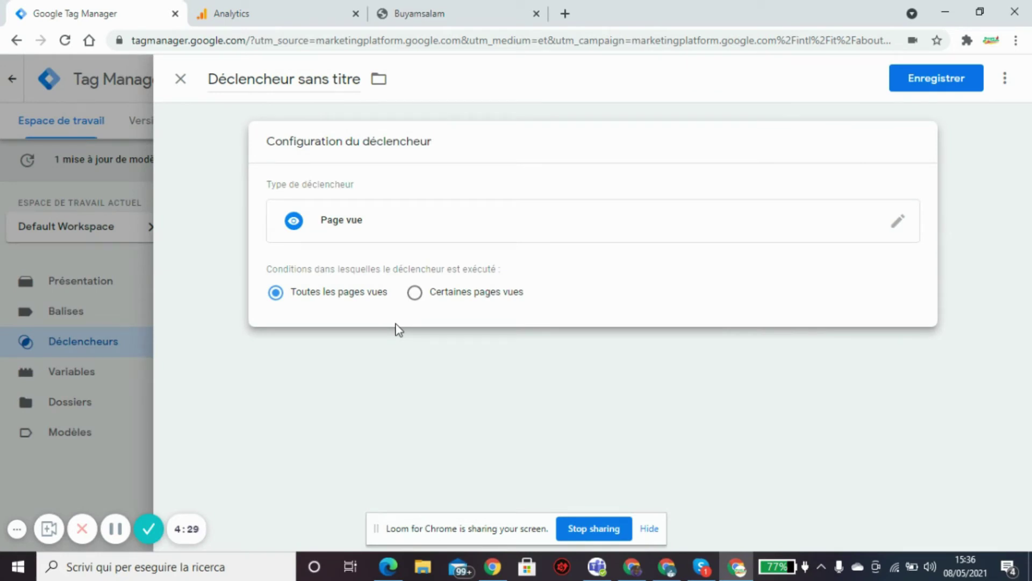
left_click(415, 292)
Select check-out/order-received in the shop's address and base the condition on Page URL.
left_click(459, 14)
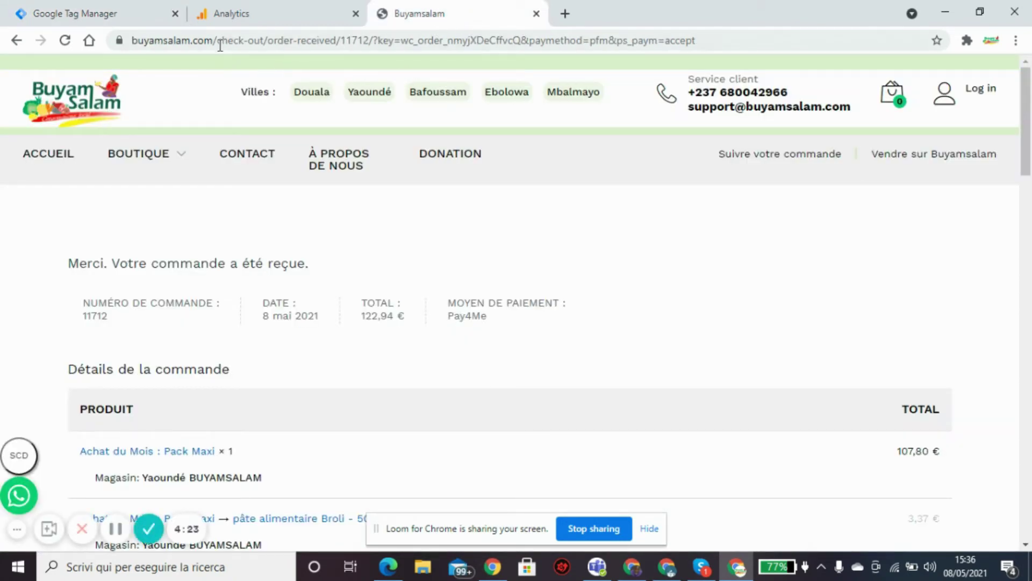
left_click_drag(218, 42, 337, 44)
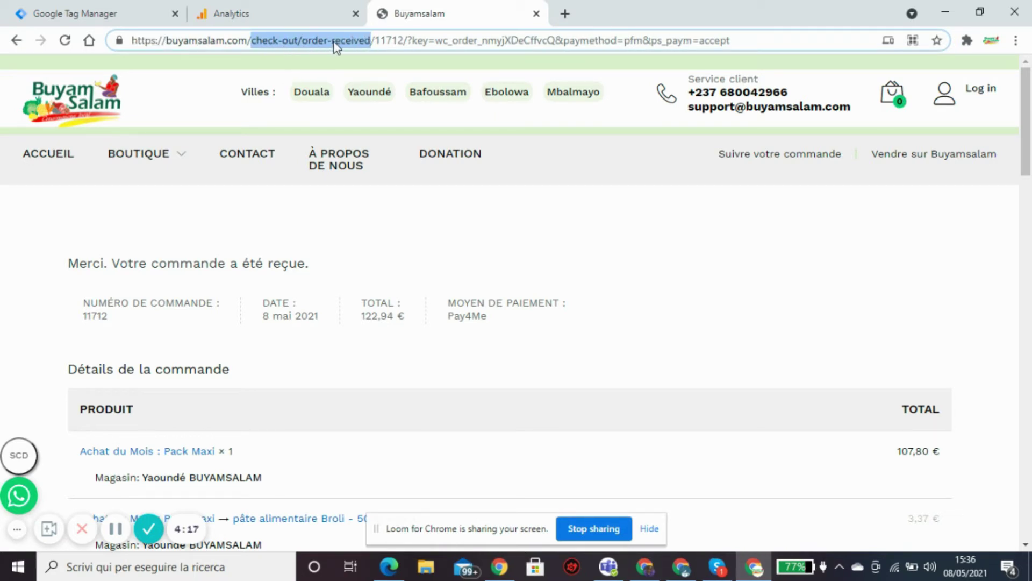
left_click(291, 5)
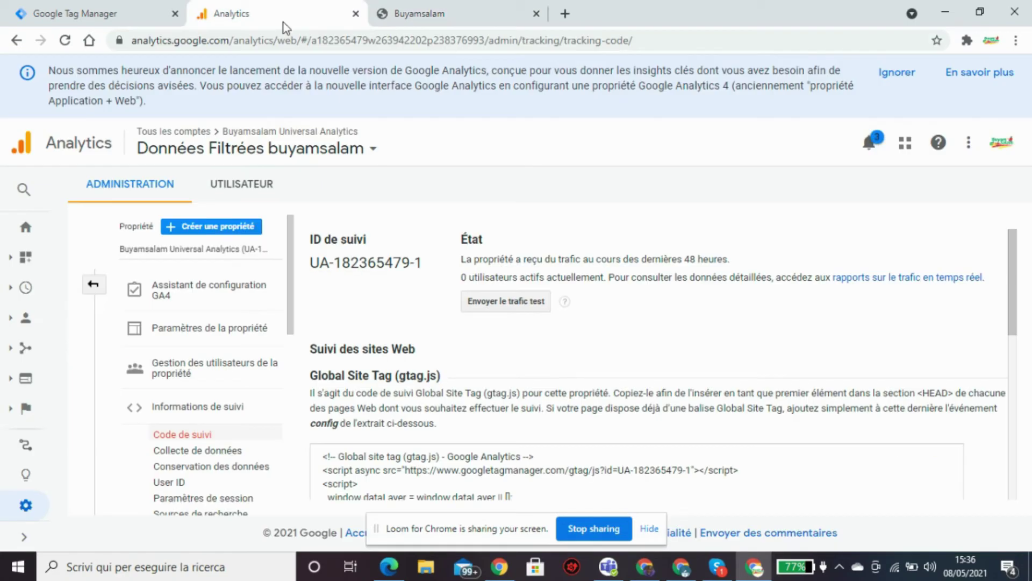
left_click(118, 17)
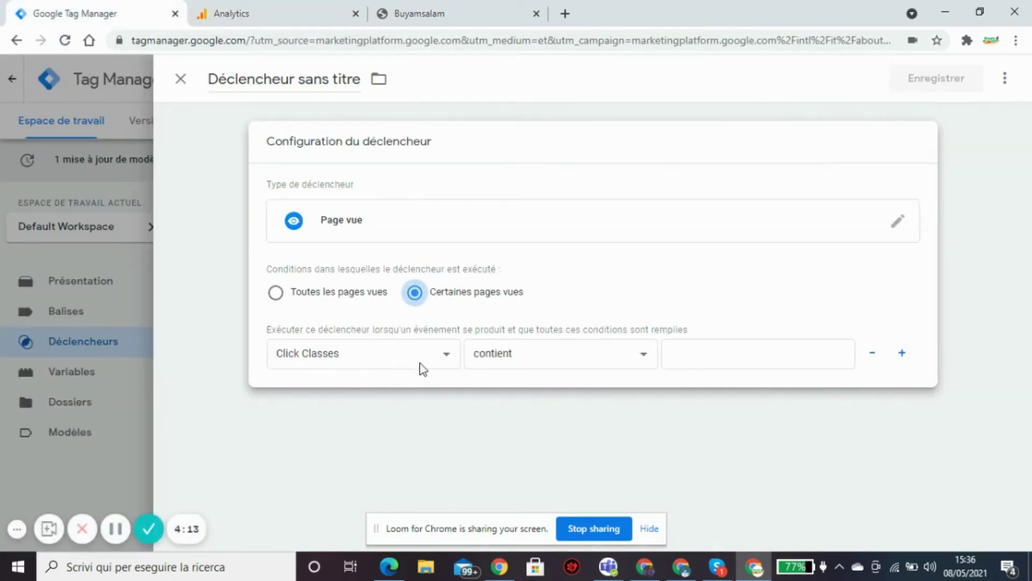
left_click(447, 355)
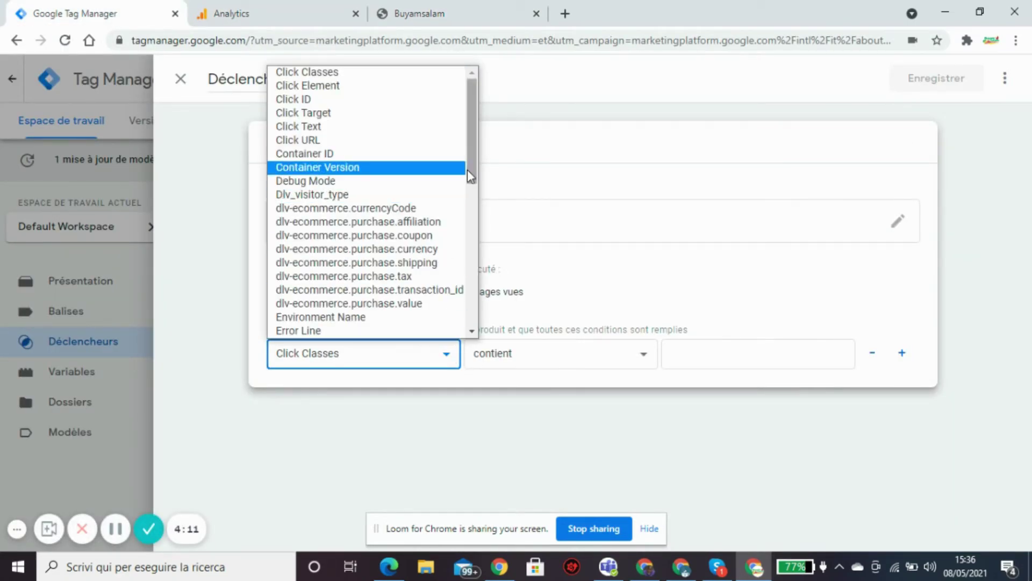
left_click_drag(471, 161, 464, 264)
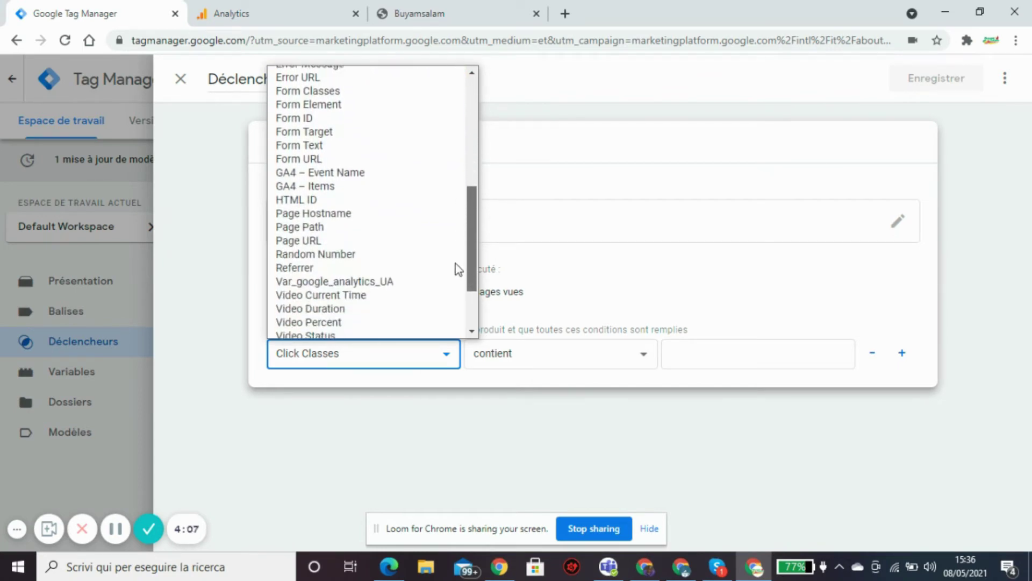
left_click(322, 243)
Paste check-out/order-received as the Page URL contains value and save the trigger.
left_click(702, 360)
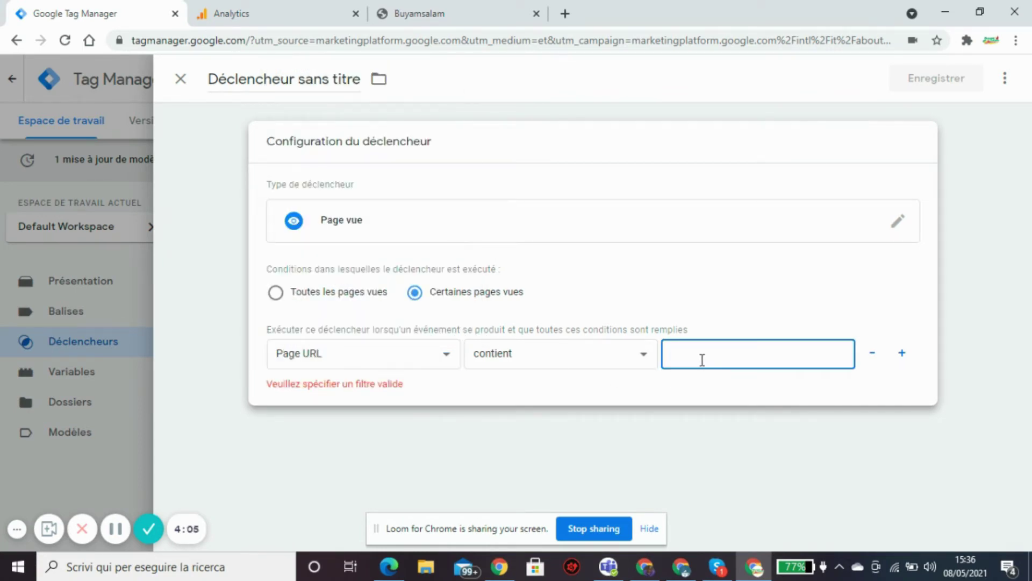
left_click(434, 6)
right_click(343, 43)
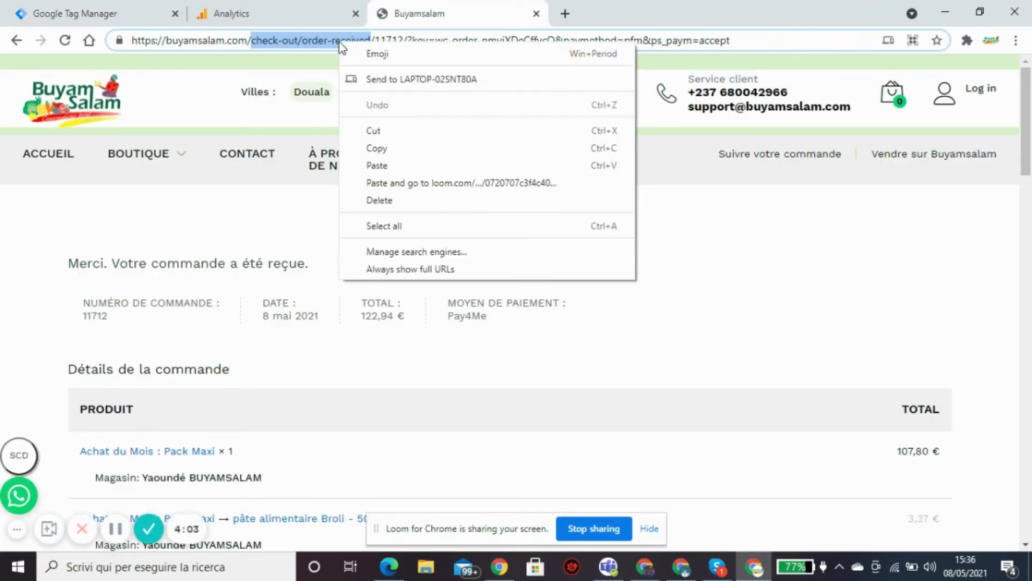
left_click(385, 148)
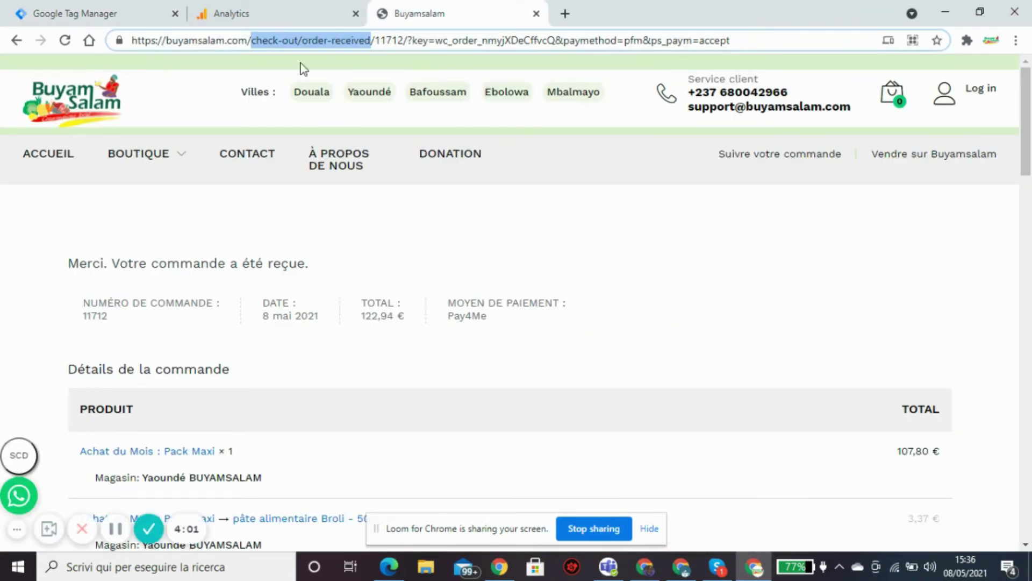
left_click(108, 7)
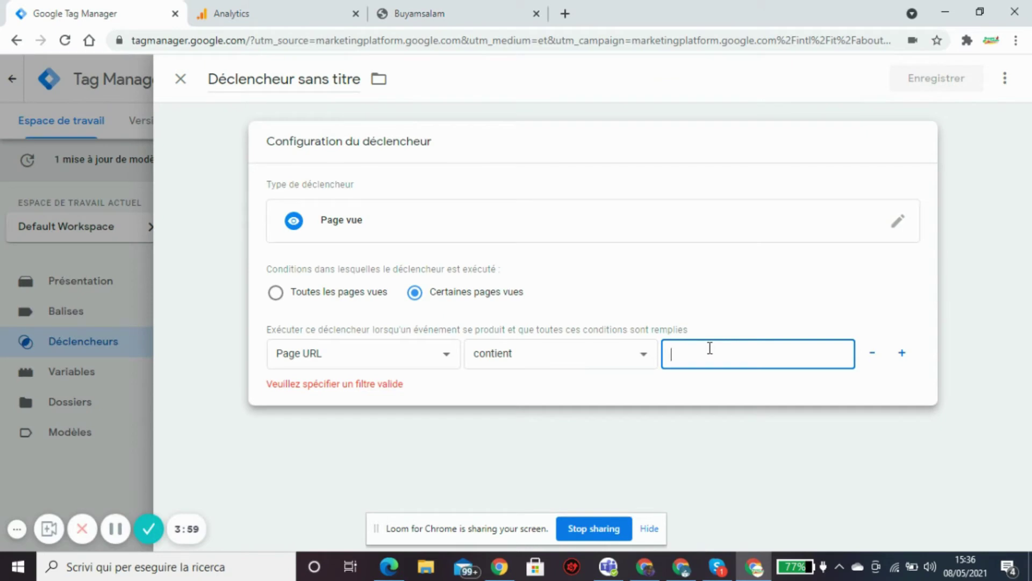
key("ctrl+v")
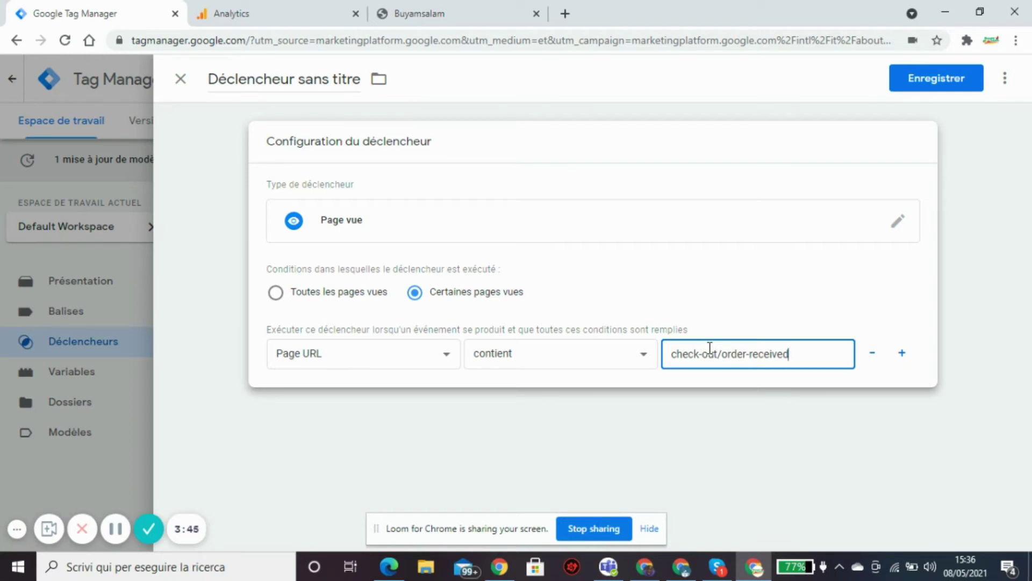
left_click(949, 80)
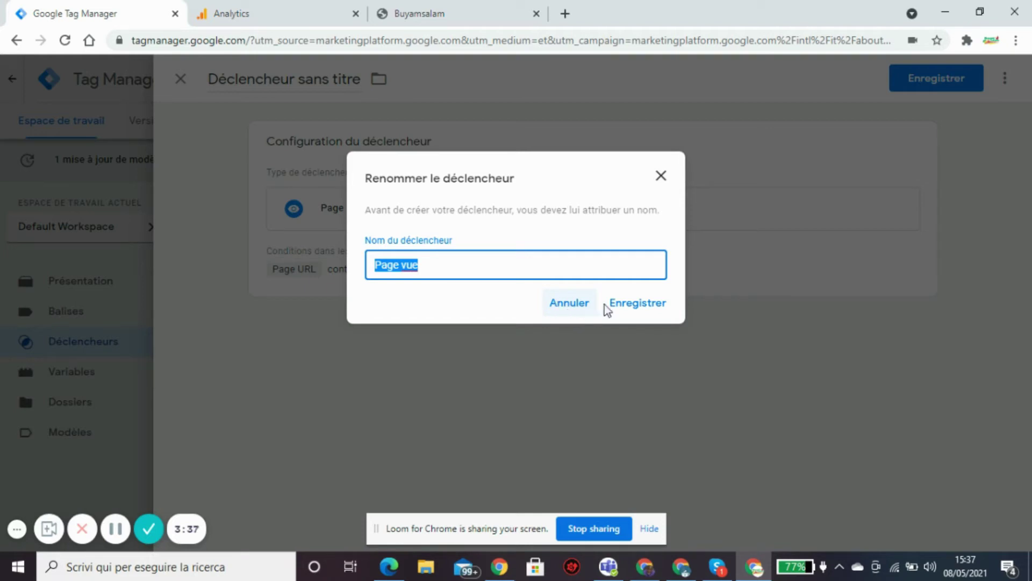
Rename the trigger from 'sans titre' to 'Déclencheur remplissage form checkout' and save it.
left_click(570, 303)
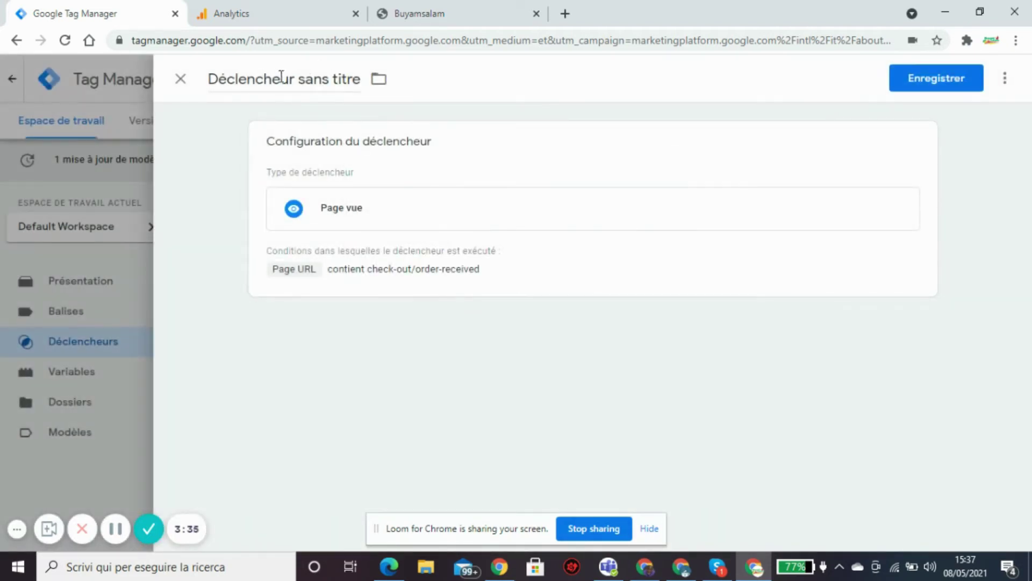
left_click_drag(296, 79, 361, 82)
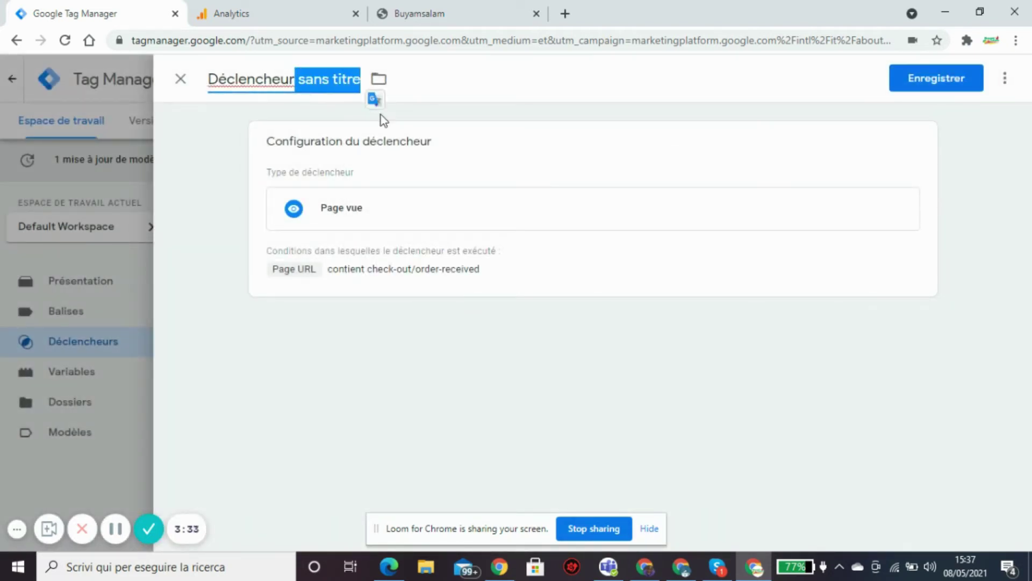
key("BackSpace")
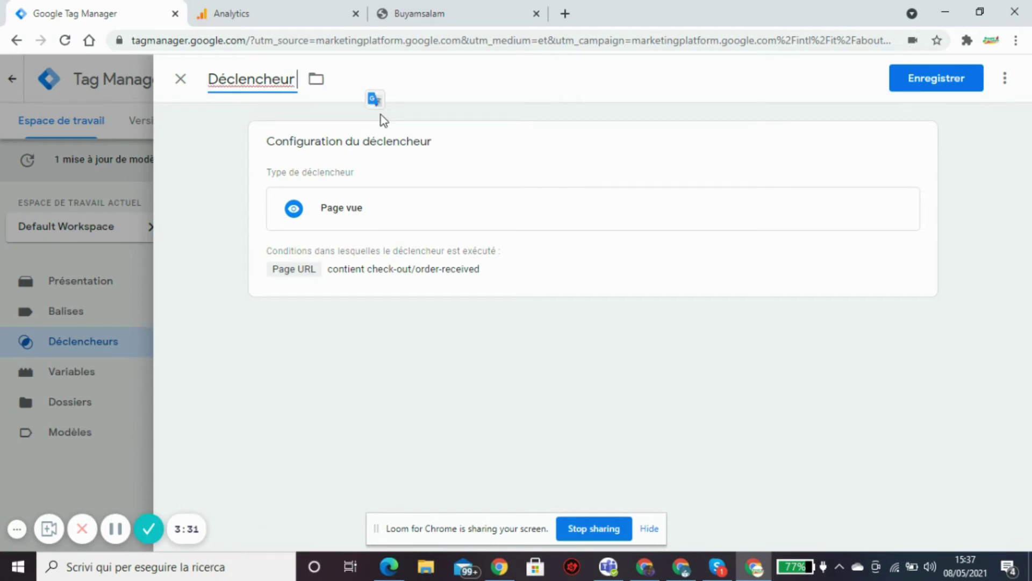
type("remplid")
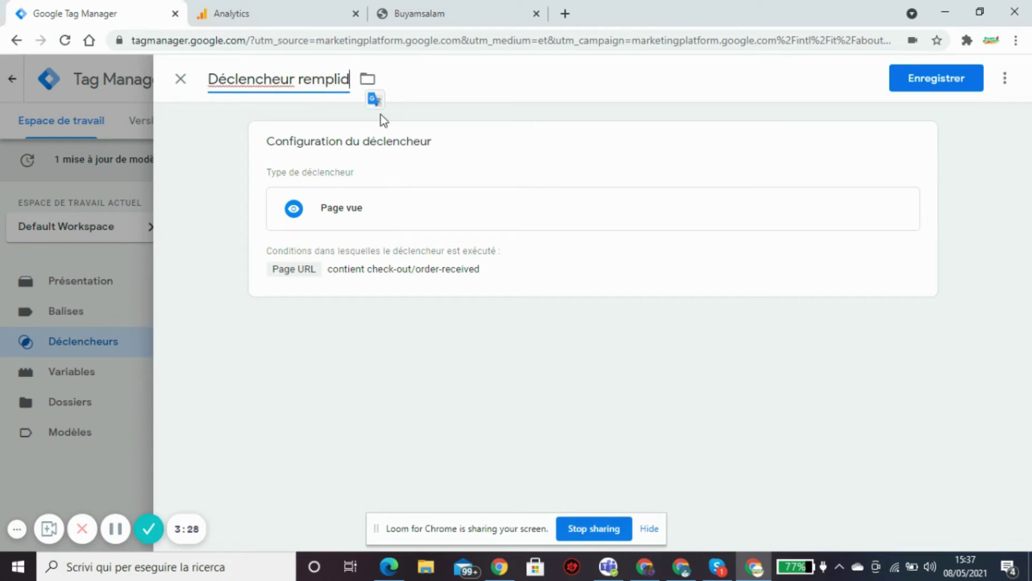
key("BackSpace")
type("ssage f")
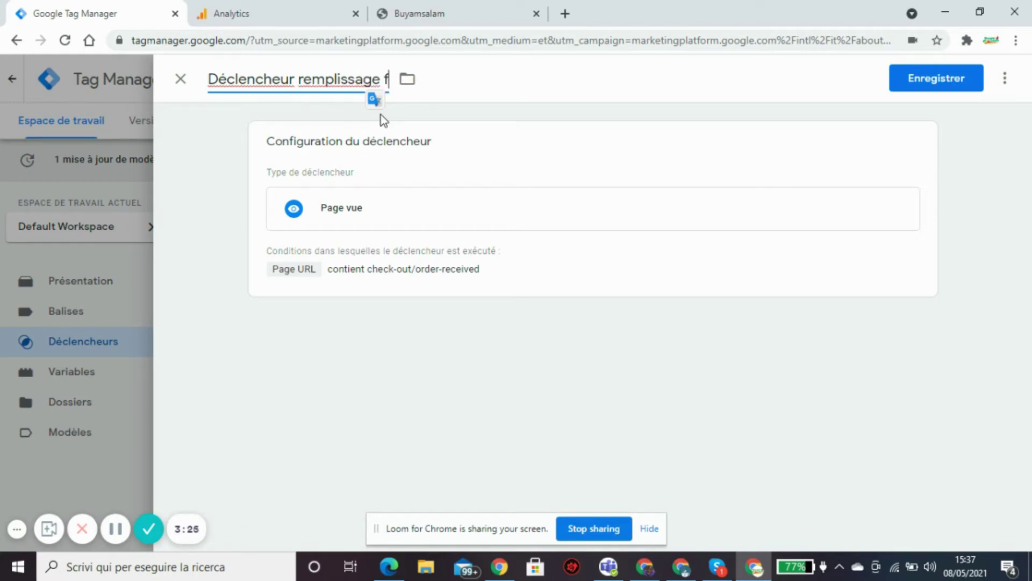
type("orm che")
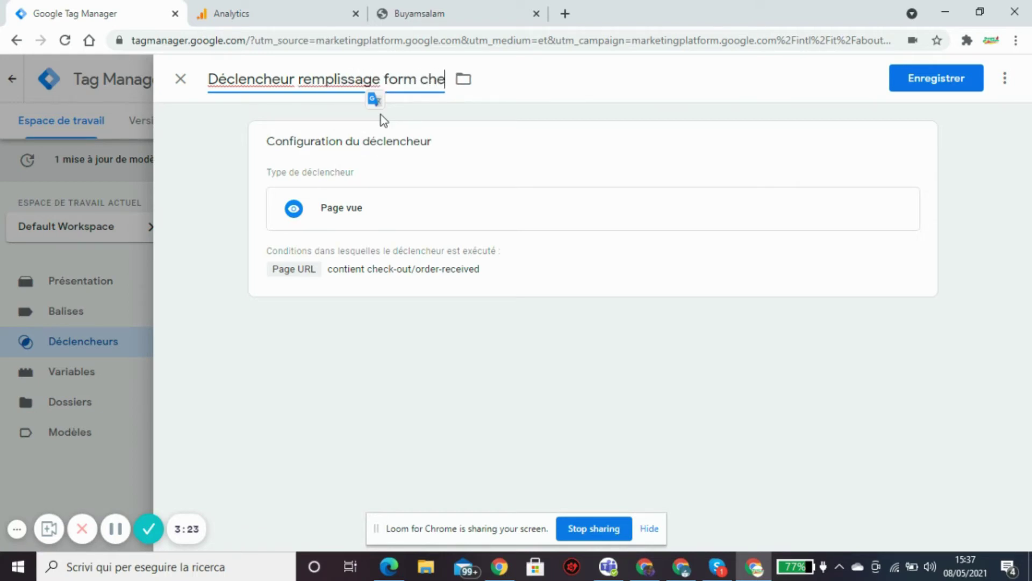
type("ckout")
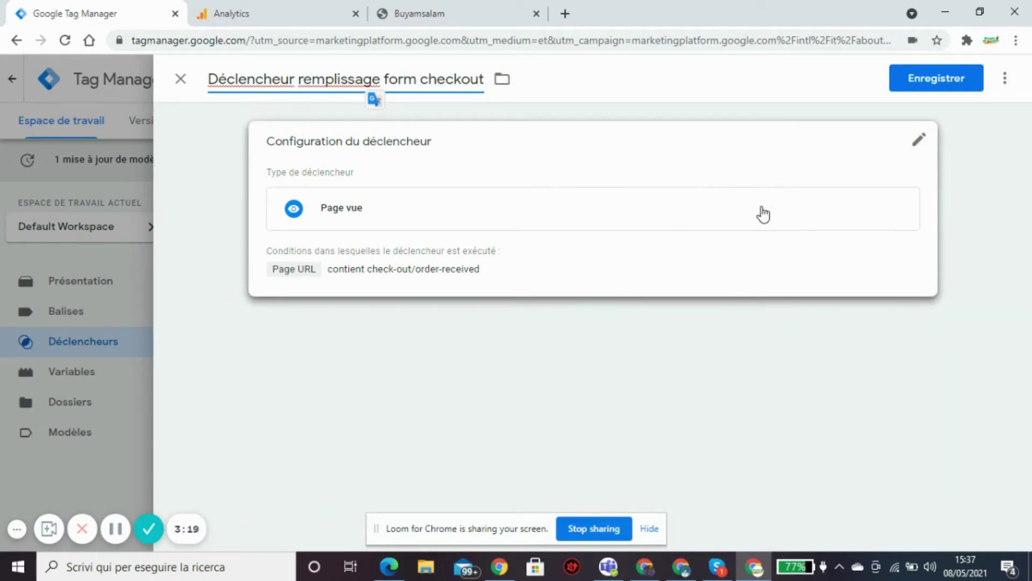
left_click(937, 80)
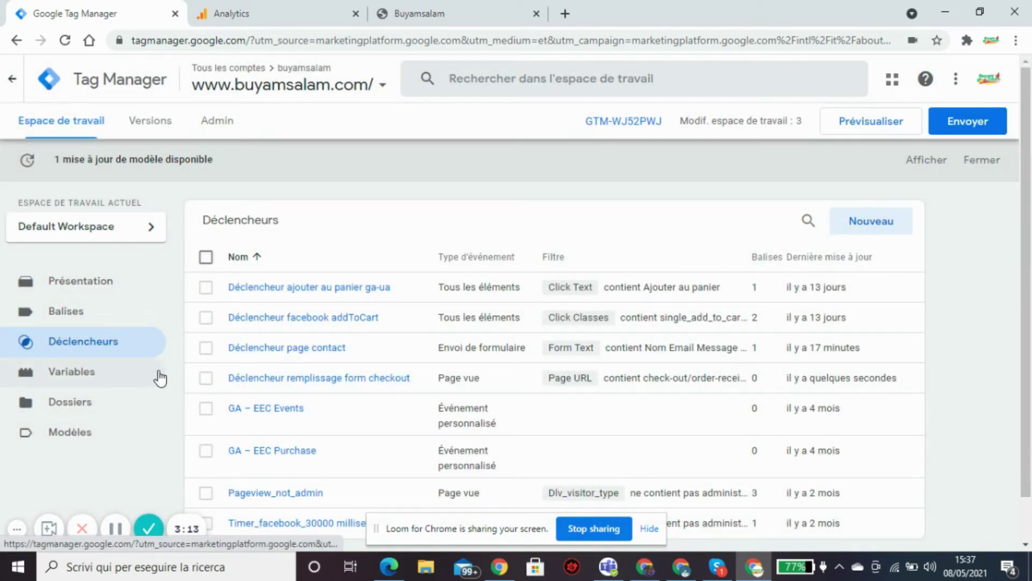
Create a new tag and replace its placeholder name with remplissage_formulaire_pagecheckout_ga.
left_click(63, 318)
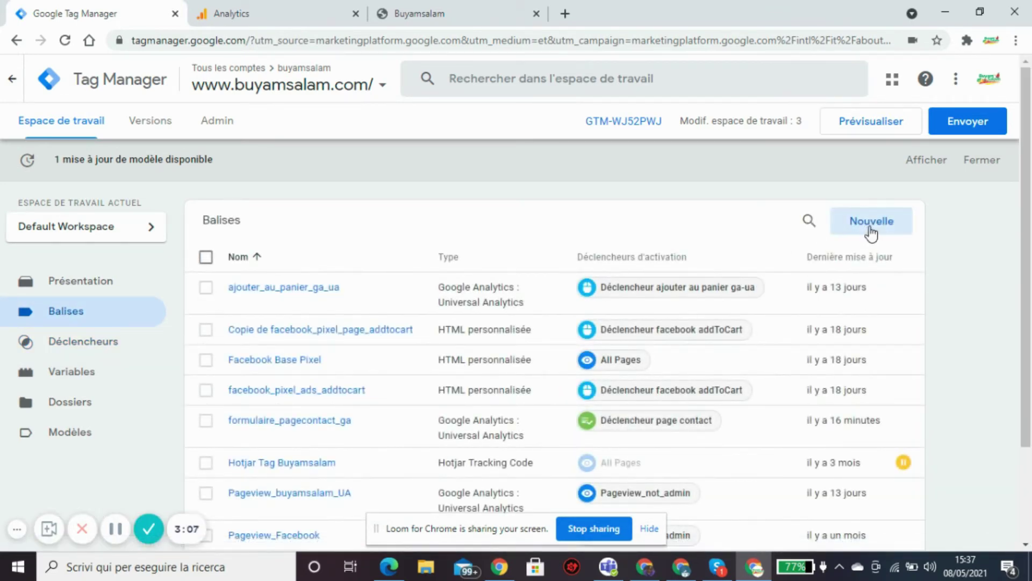
left_click(871, 231)
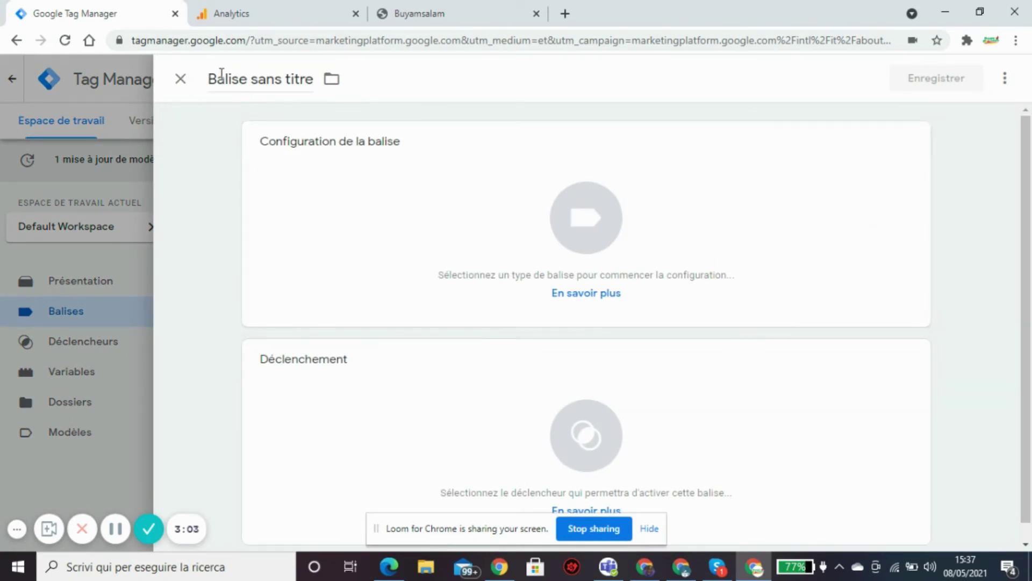
left_click_drag(210, 78, 332, 104)
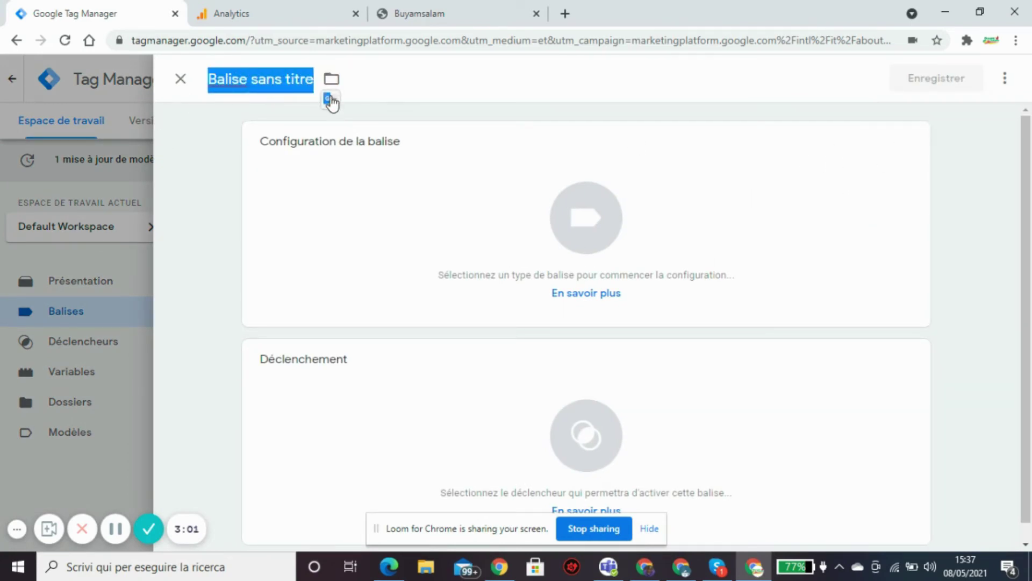
key("BackSpace")
type("rew")
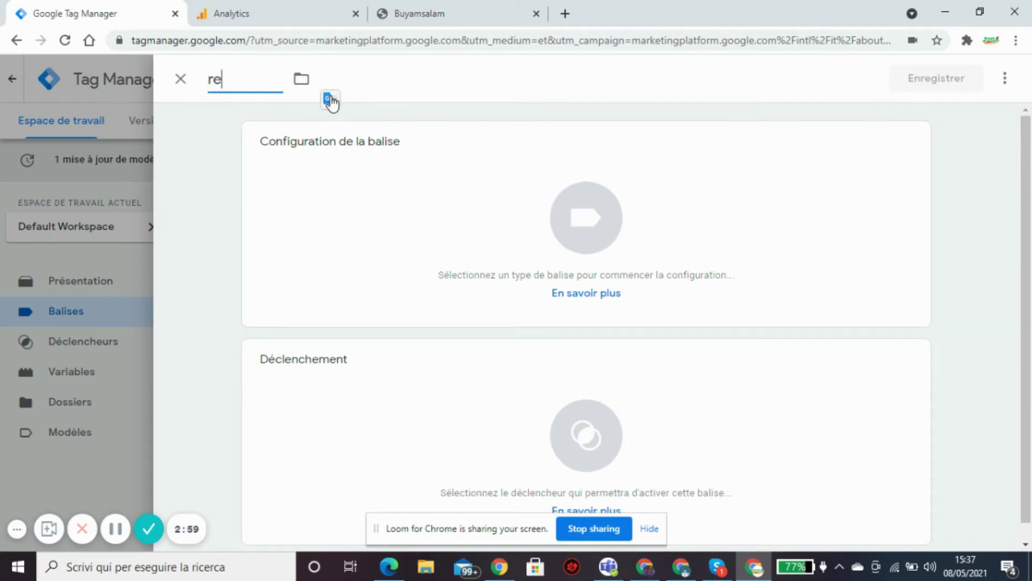
type("mplissage")
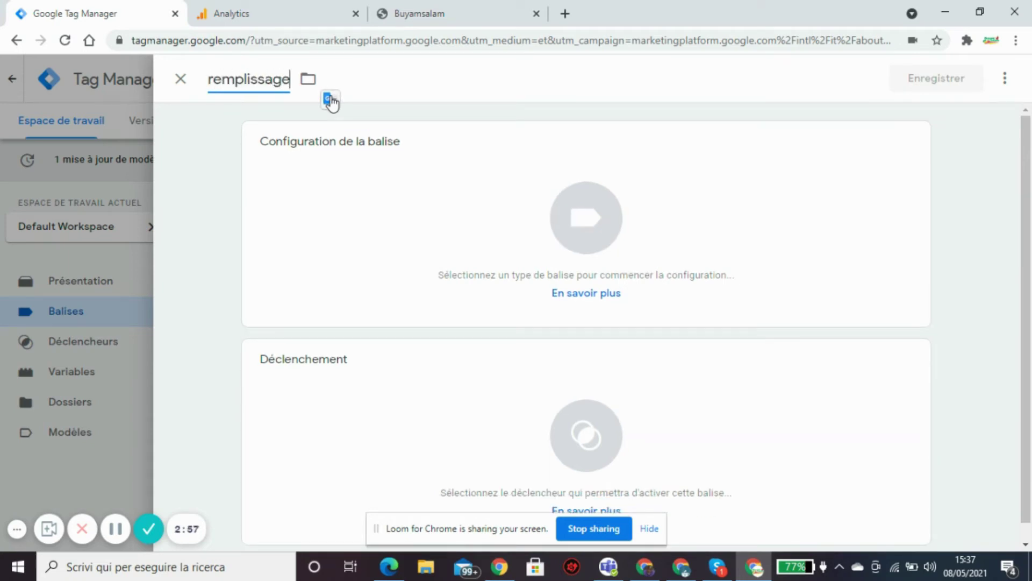
type("_for")
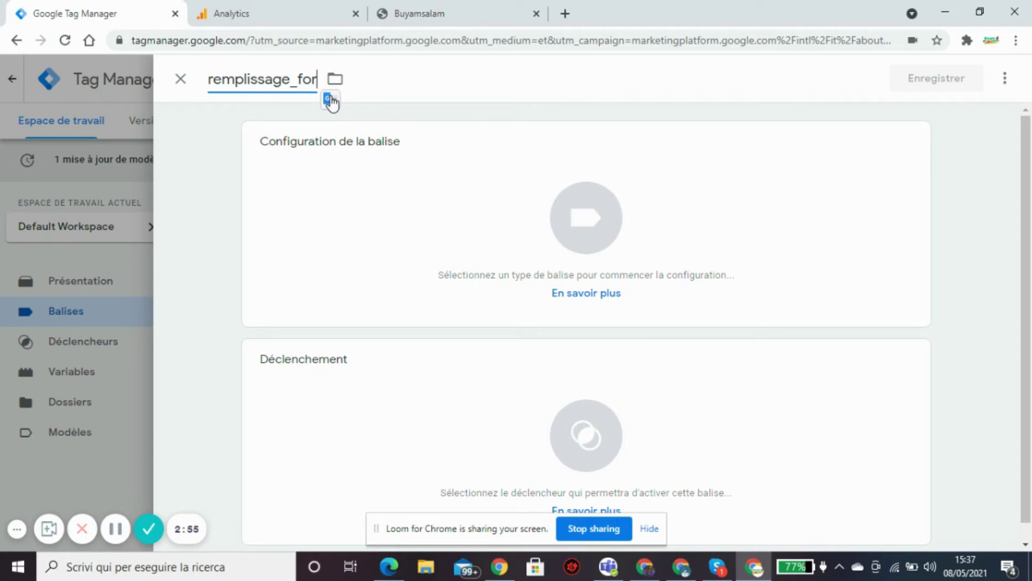
type("mulaire")
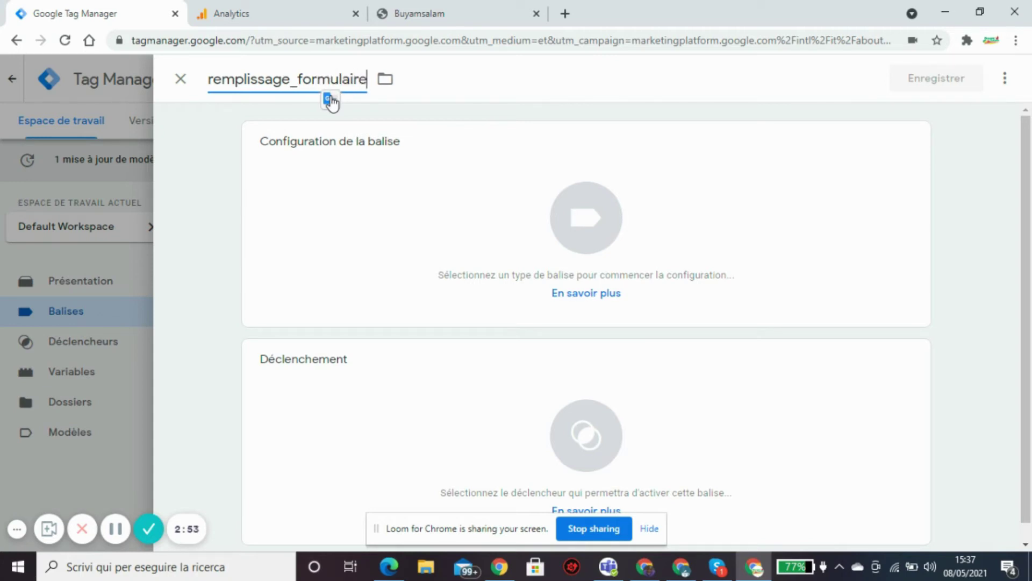
type("_pagec")
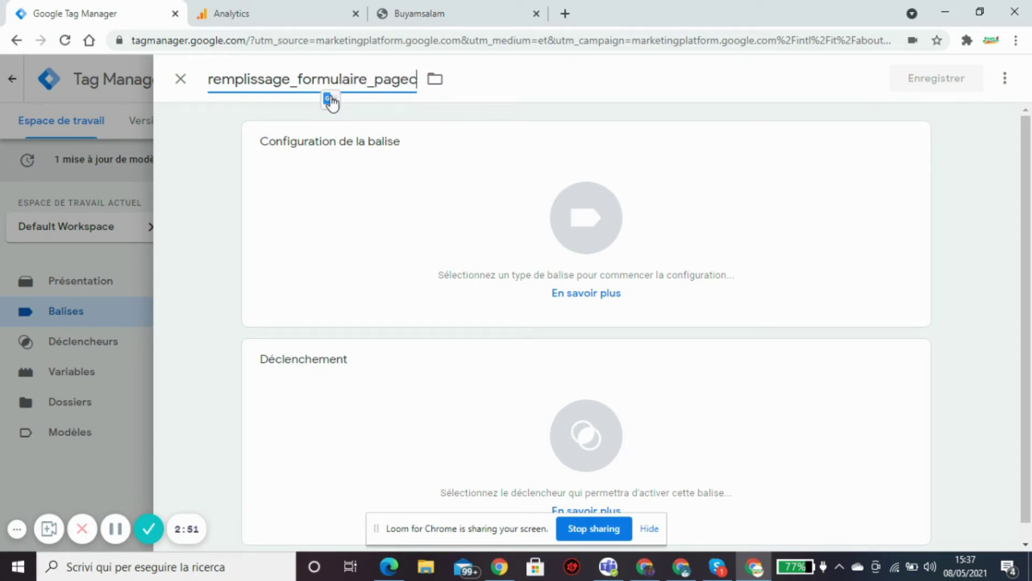
type("hed")
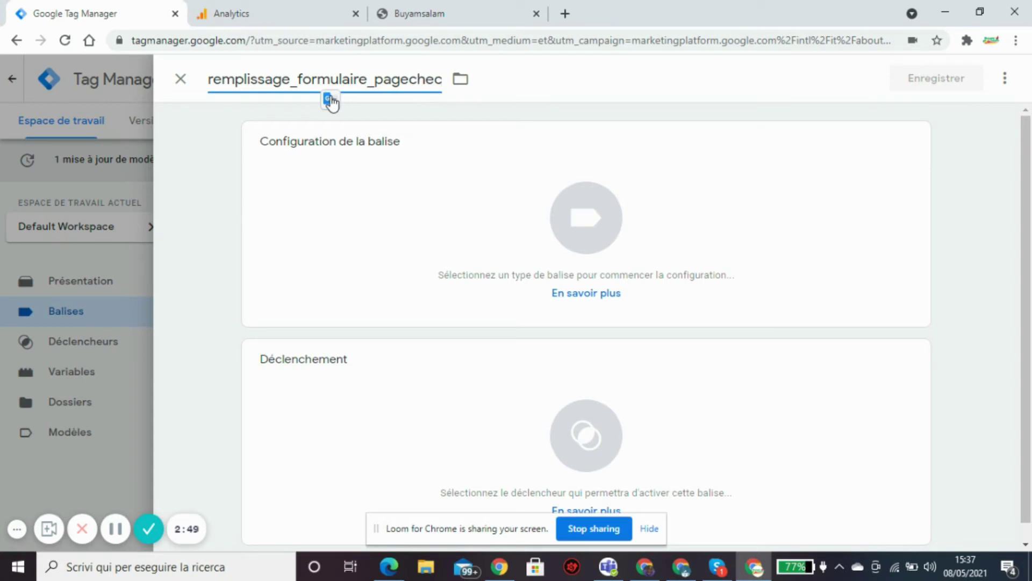
type("kout")
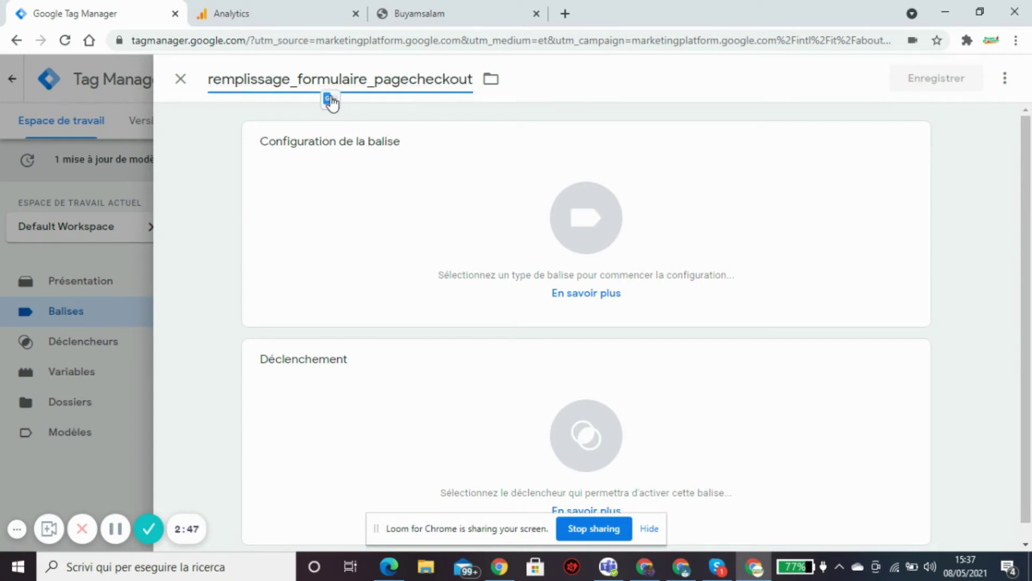
type("_ga")
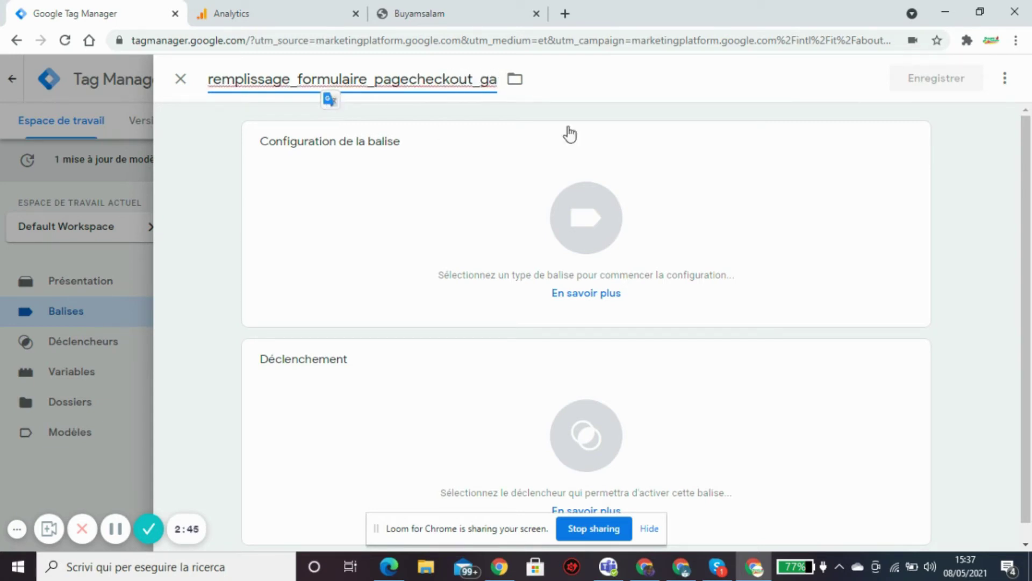
Make the tag a Universal Analytics tag with tracking type Événement.
left_click(813, 151)
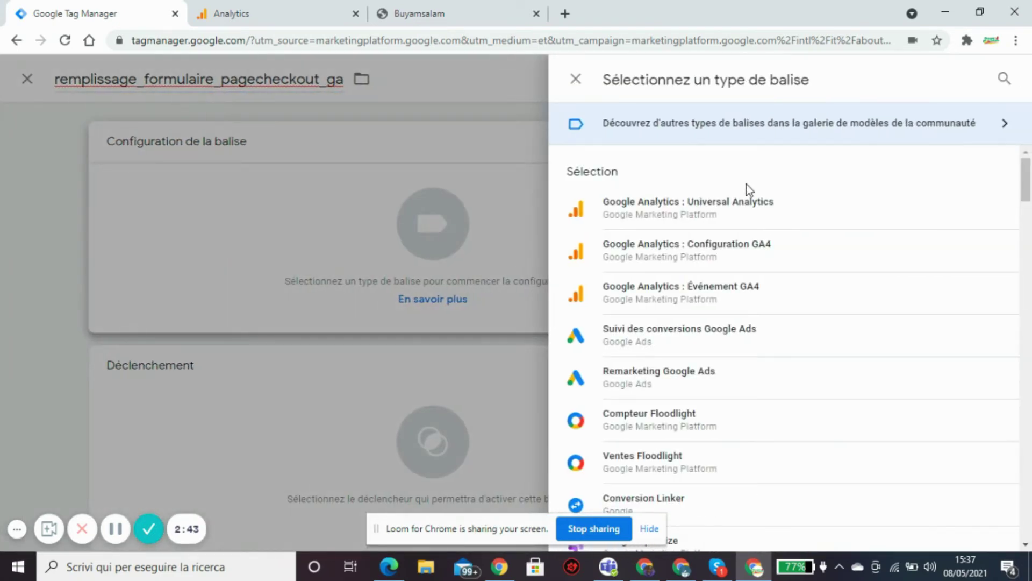
left_click(746, 209)
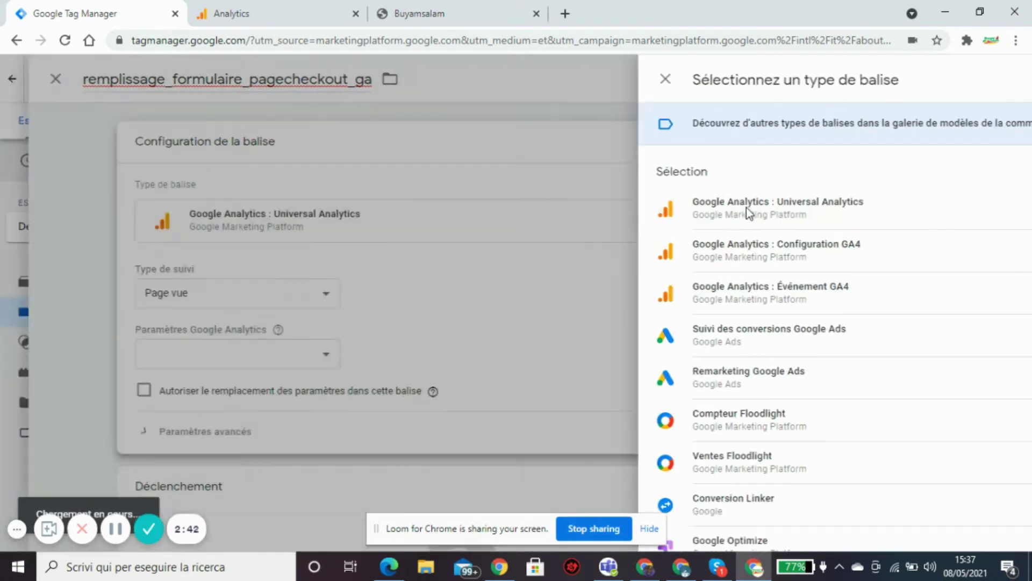
left_click(448, 292)
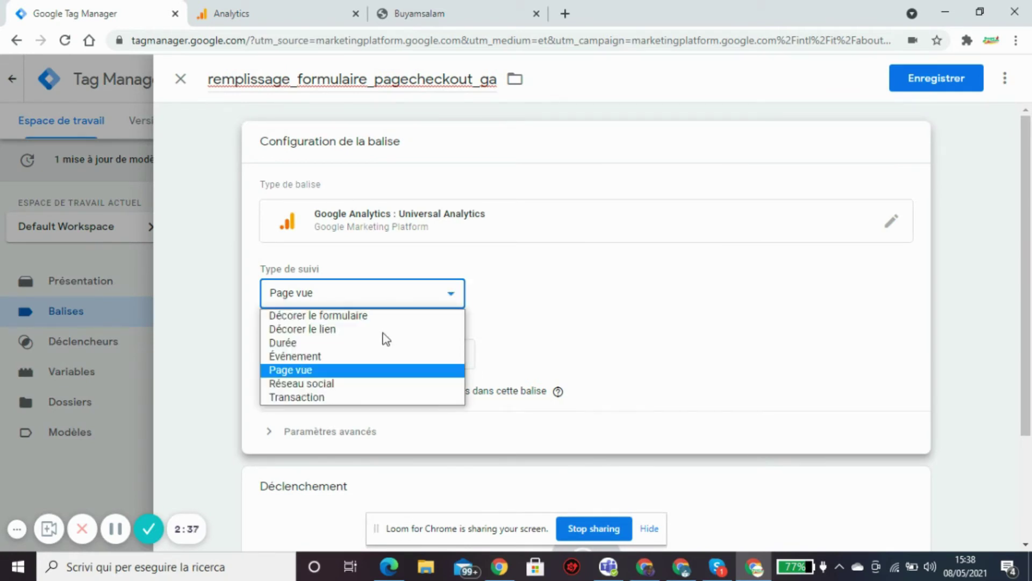
left_click(310, 358)
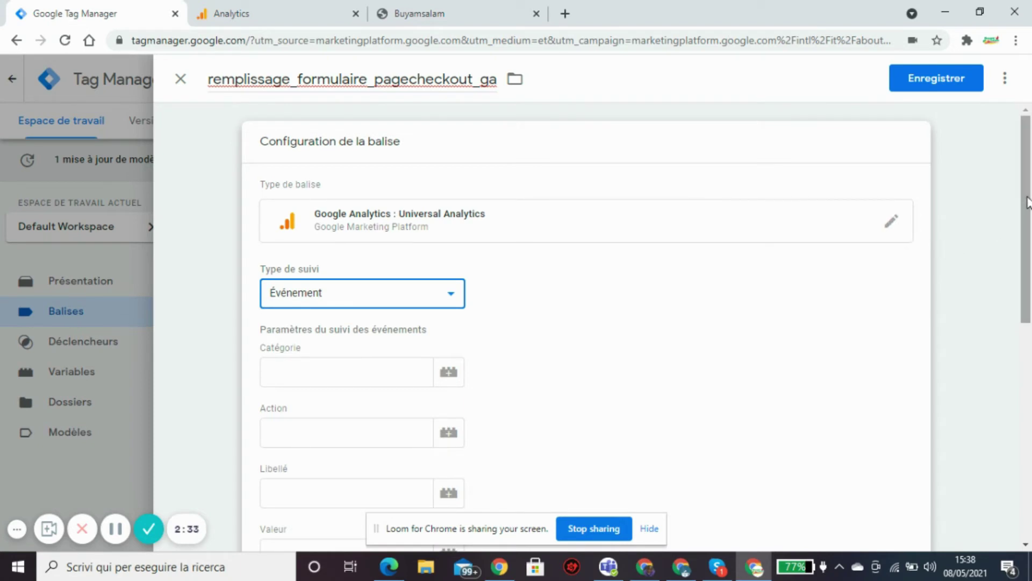
Enter category 'form', action 'form submit checkout page', label 'remplissage du formulaire dans la page checkout'.
scroll(1028, 202, "down", 1)
left_click(339, 313)
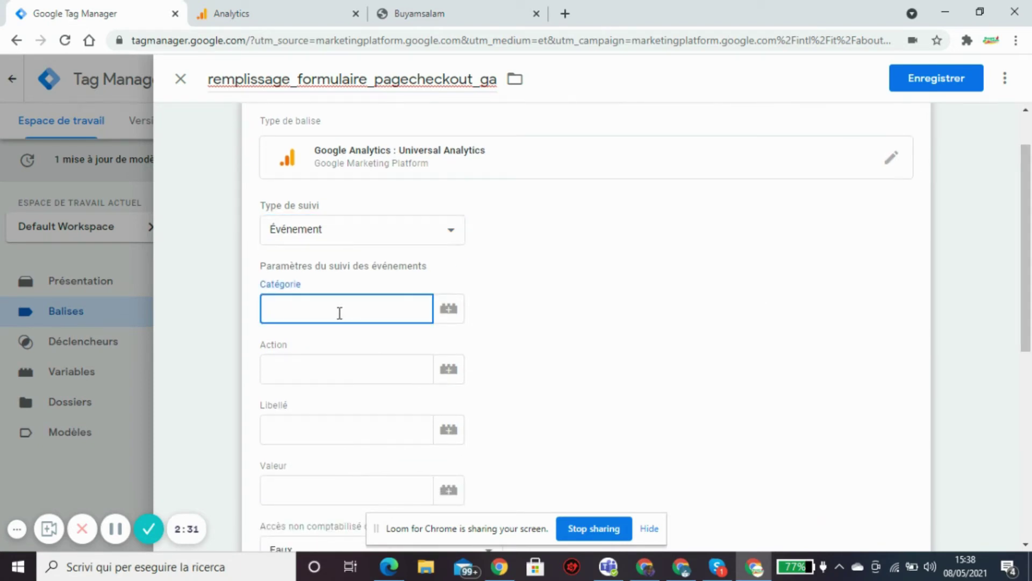
type("form")
left_click(326, 368)
type("f")
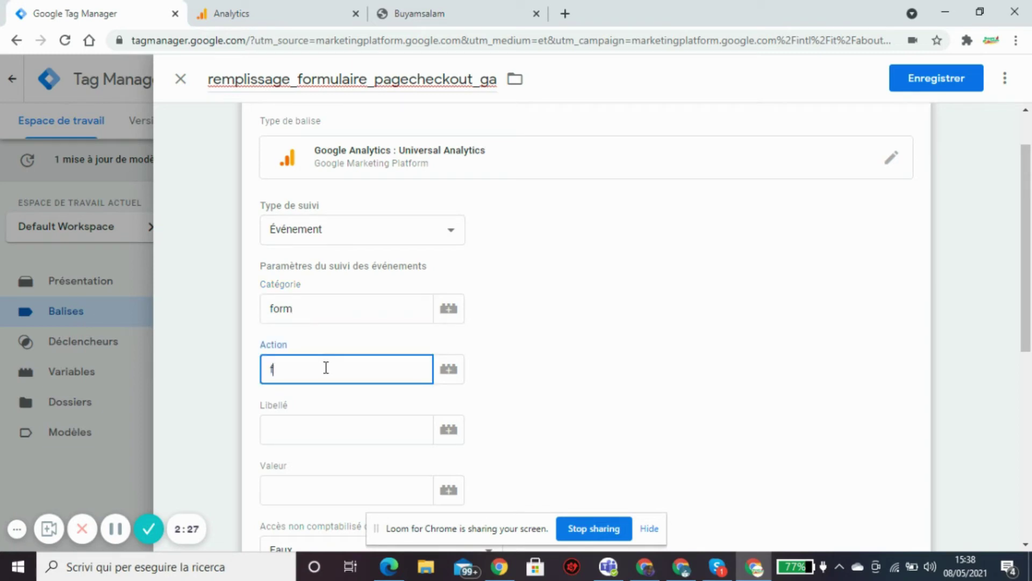
type("orm submit checkou")
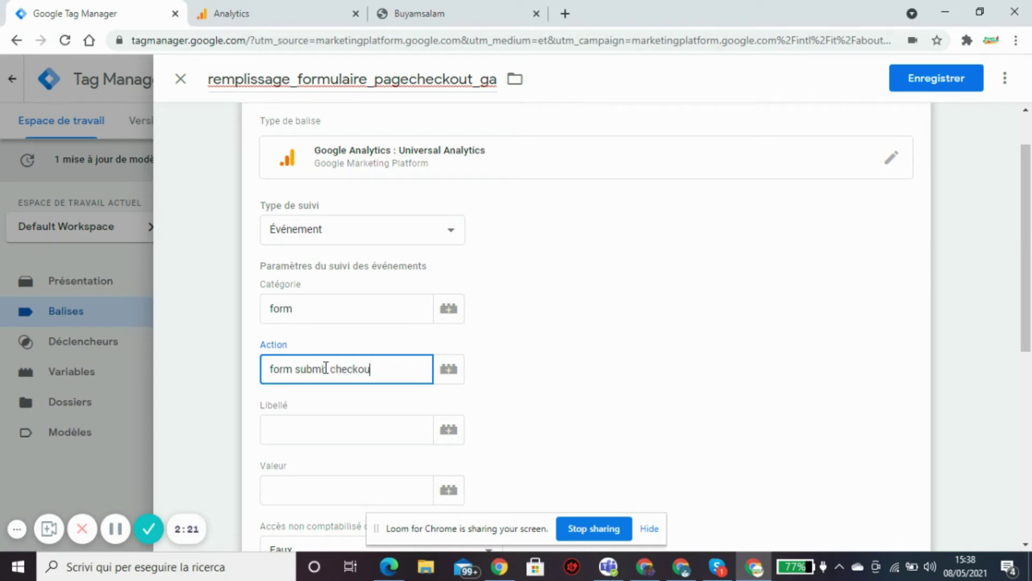
type("t page")
left_click(346, 429)
type("remp")
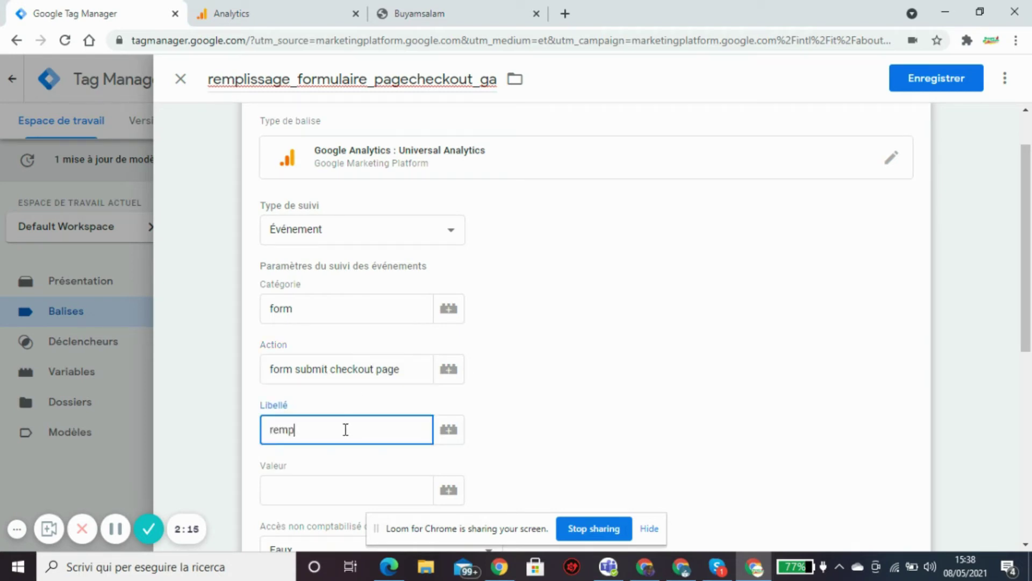
type("lissage du")
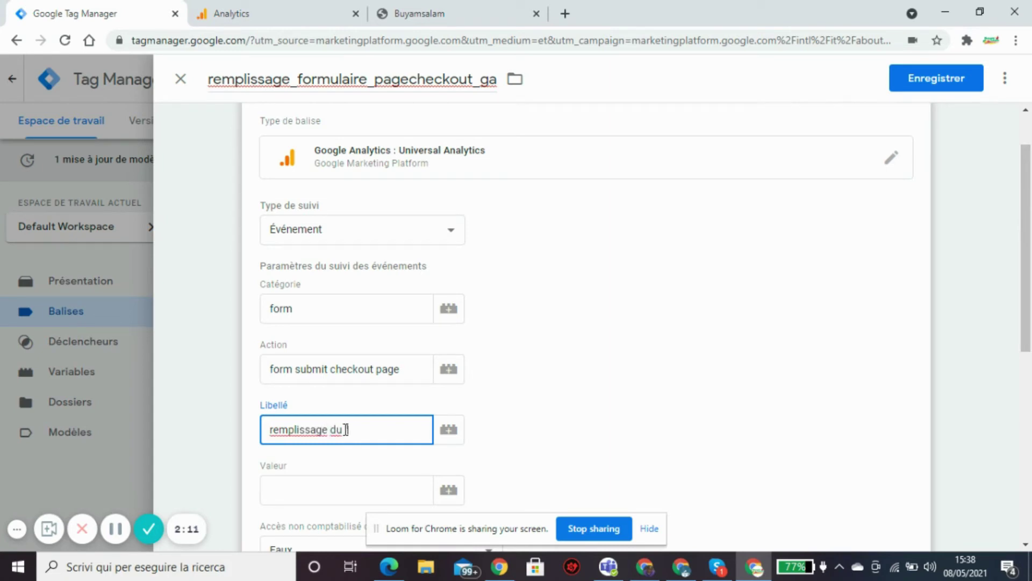
type(" formulaire dans la ")
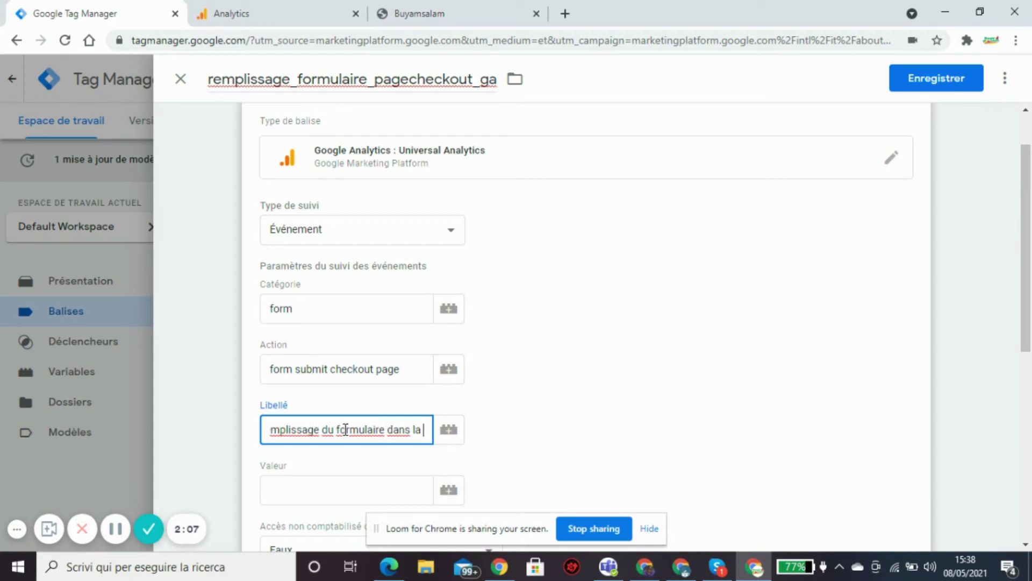
type("page che")
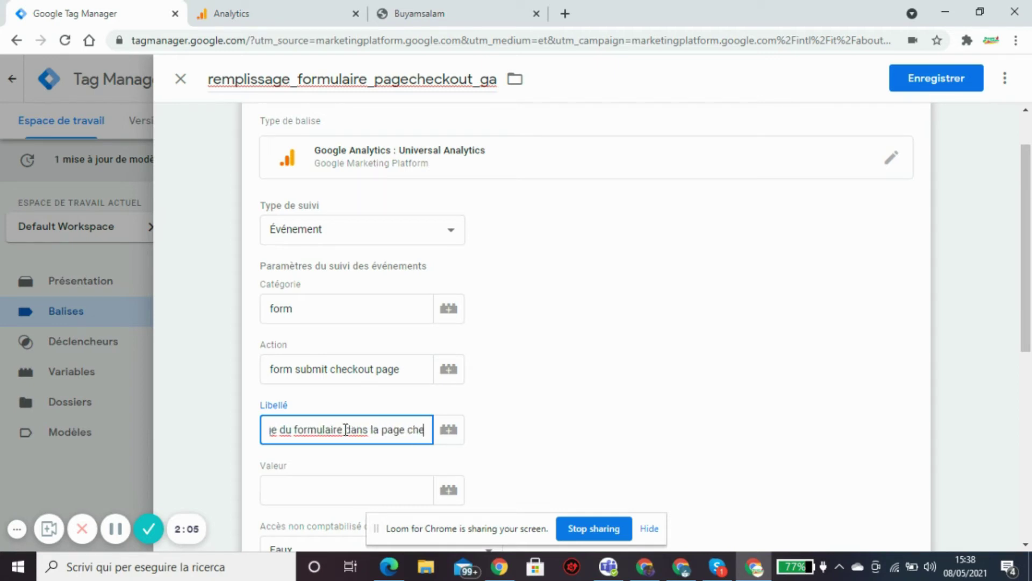
type("ckout")
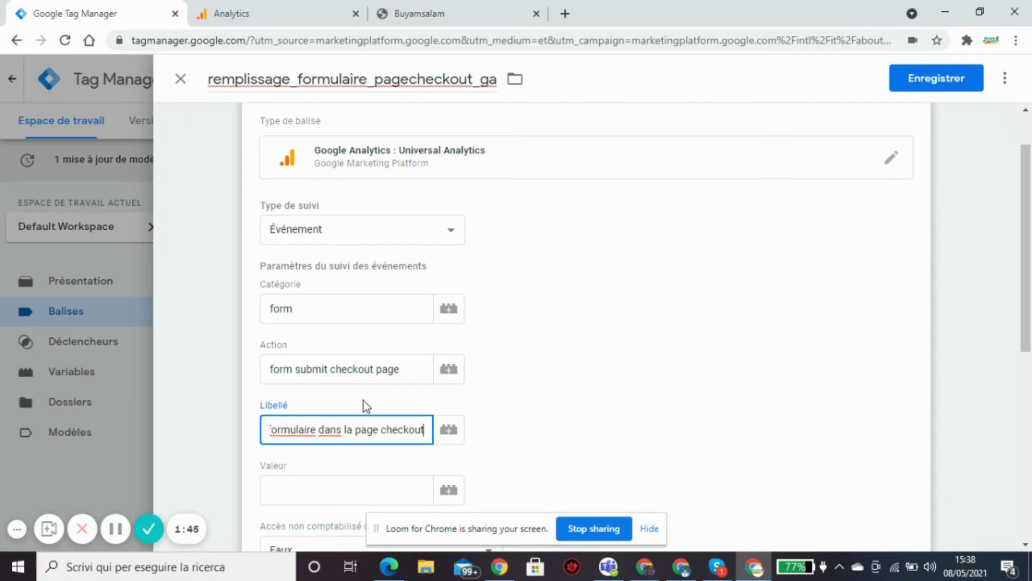
Scroll down to the Déclenchement card and open the Choisir un déclencheur panel.
left_click_drag(1030, 209, 1030, 405)
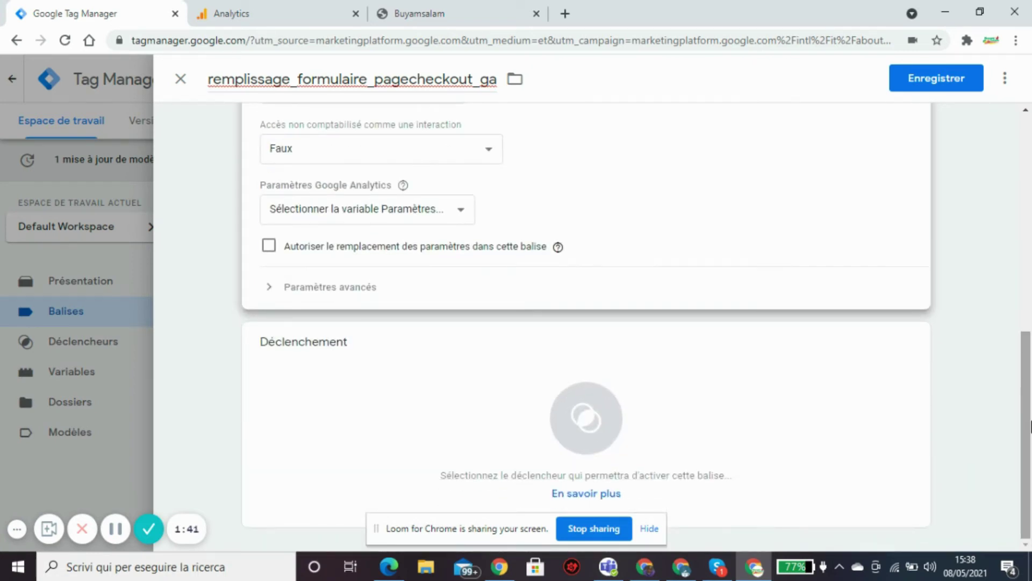
left_click(892, 376)
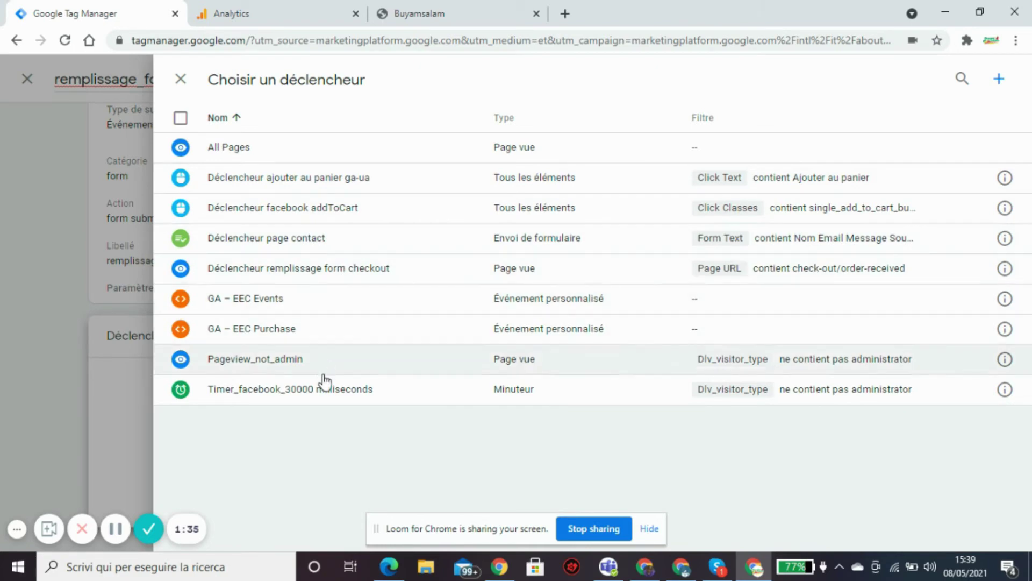
Fire the tag on Déclencheur remplissage form checkout and attempt to save it.
left_click(322, 274)
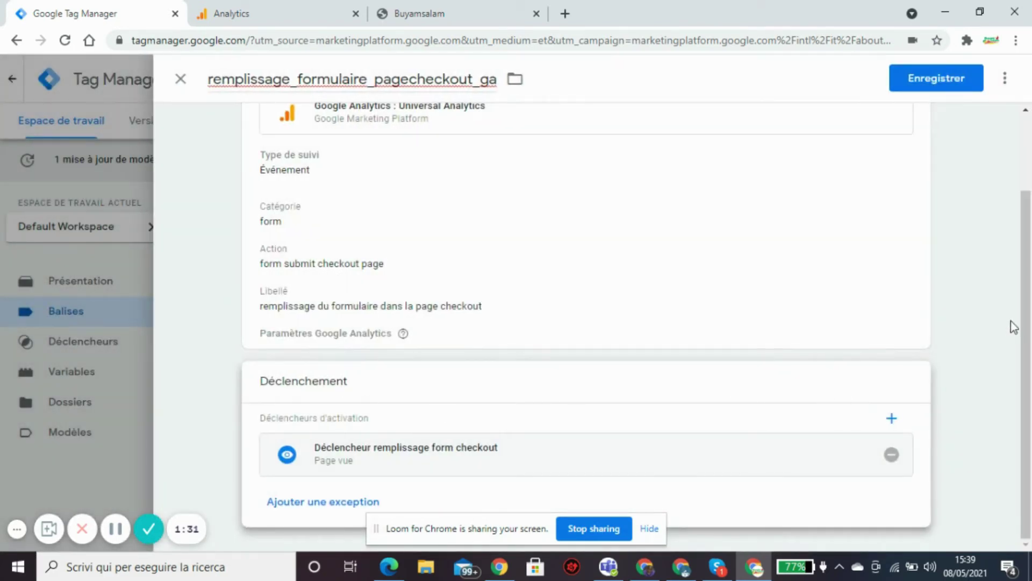
scroll(1021, 323, "up", 2)
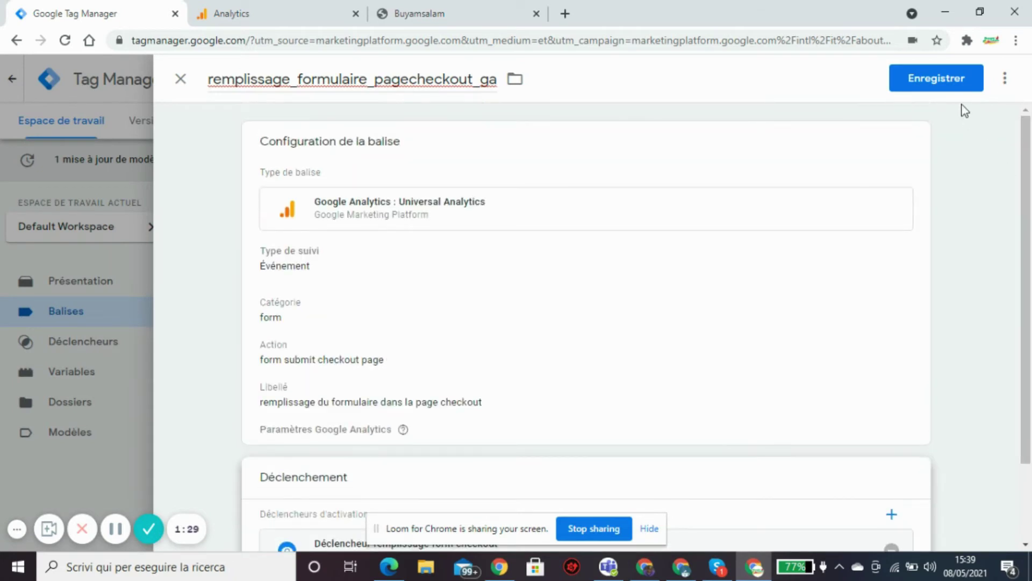
left_click(955, 85)
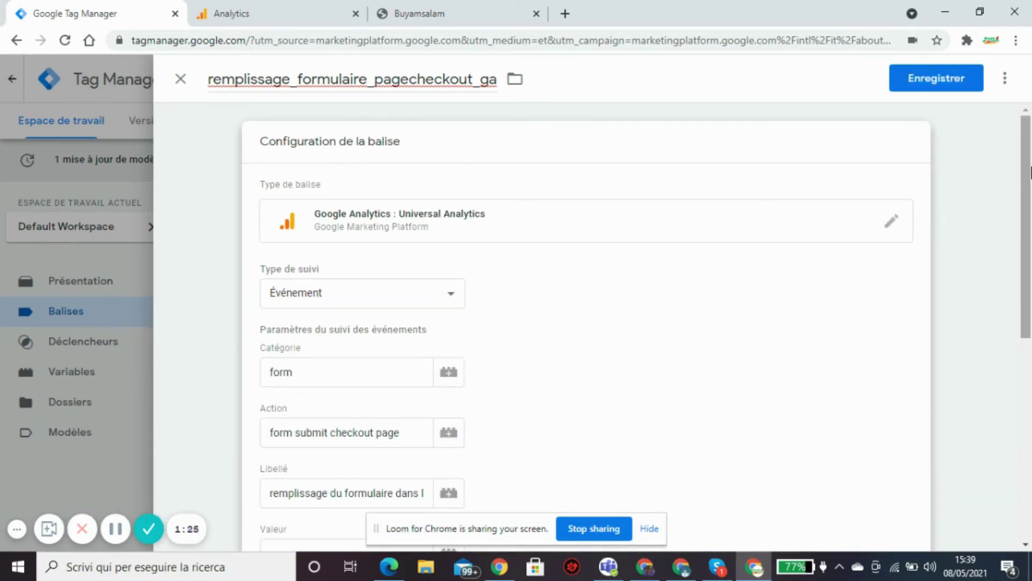
Set Paramètres Google Analytics to {{Var_google_analytics_UA}}, checking the tracking ID in Analytics.
scroll(1016, 299, "down", 5)
scroll(1016, 299, "down", 1)
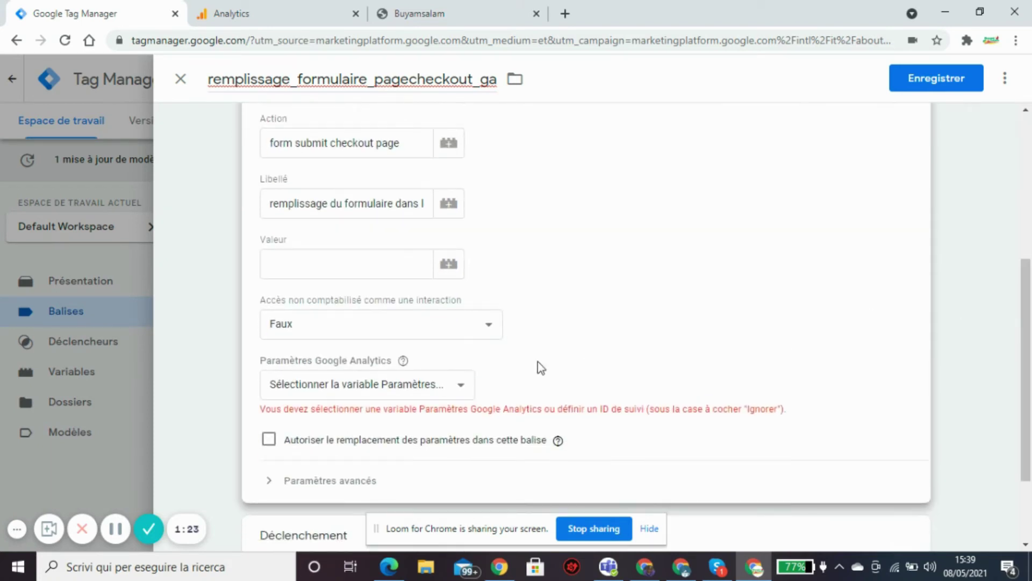
left_click(462, 389)
left_click(397, 420)
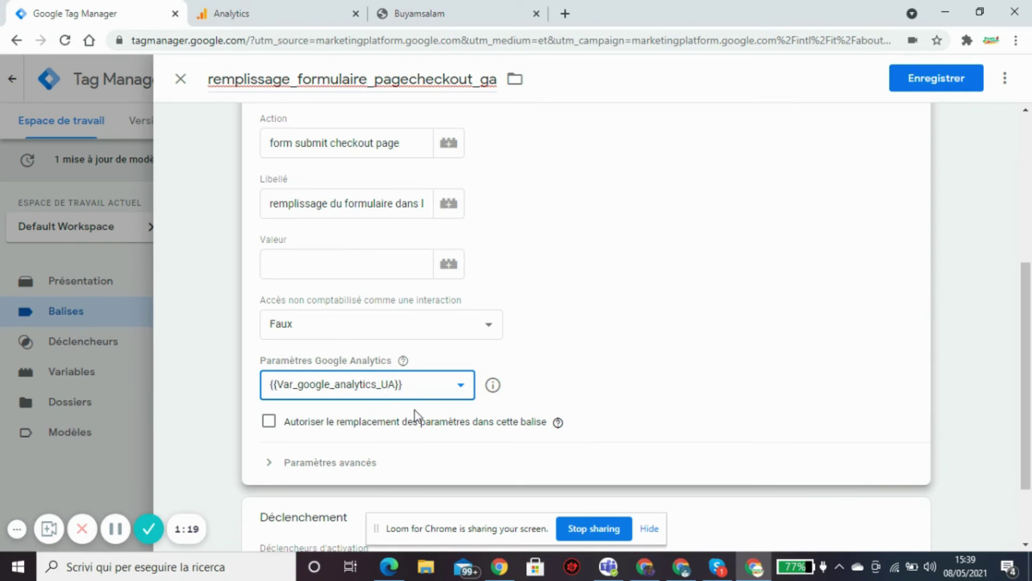
left_click(293, 16)
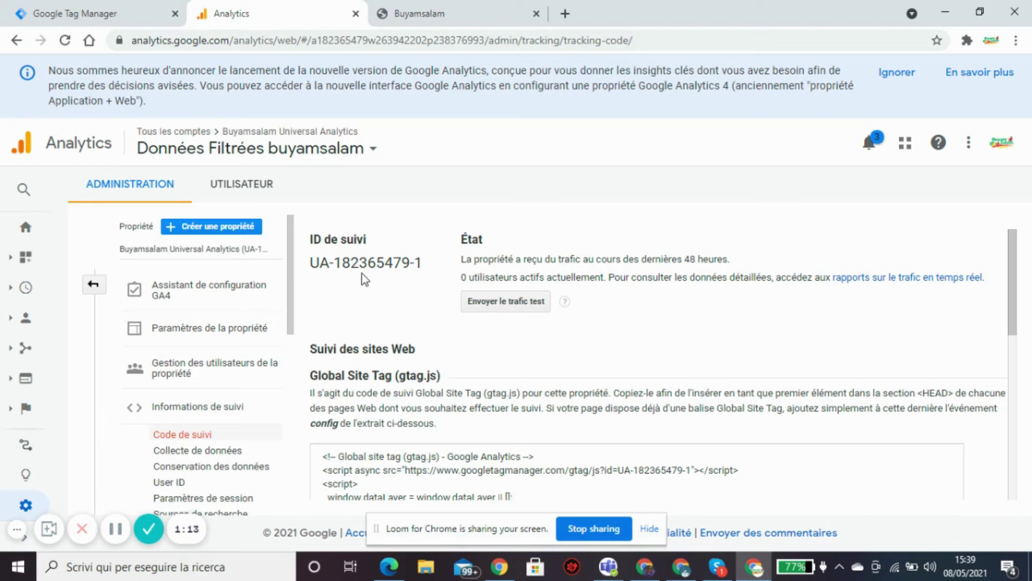
left_click(129, 16)
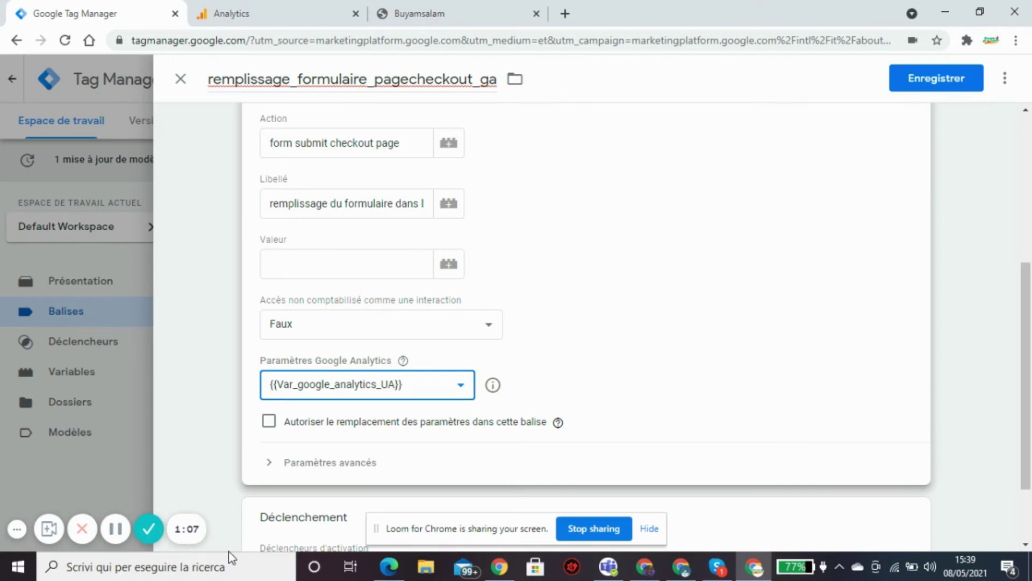
Save the remplissage_formulaire_pagecheckout_ga tag and confirm it appears in the Balises list.
left_click(957, 82)
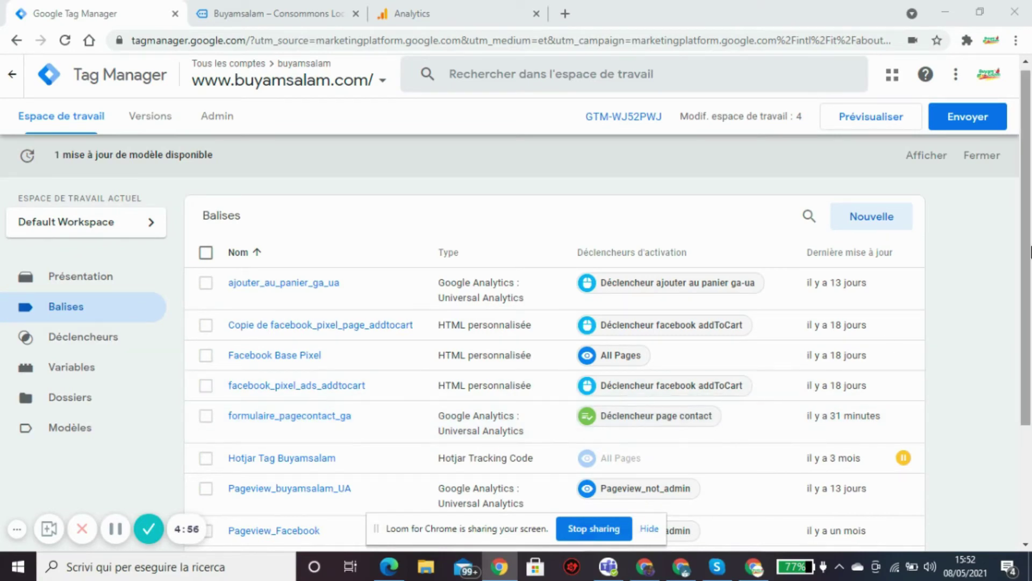
left_click_drag(1027, 193, 1020, 331)
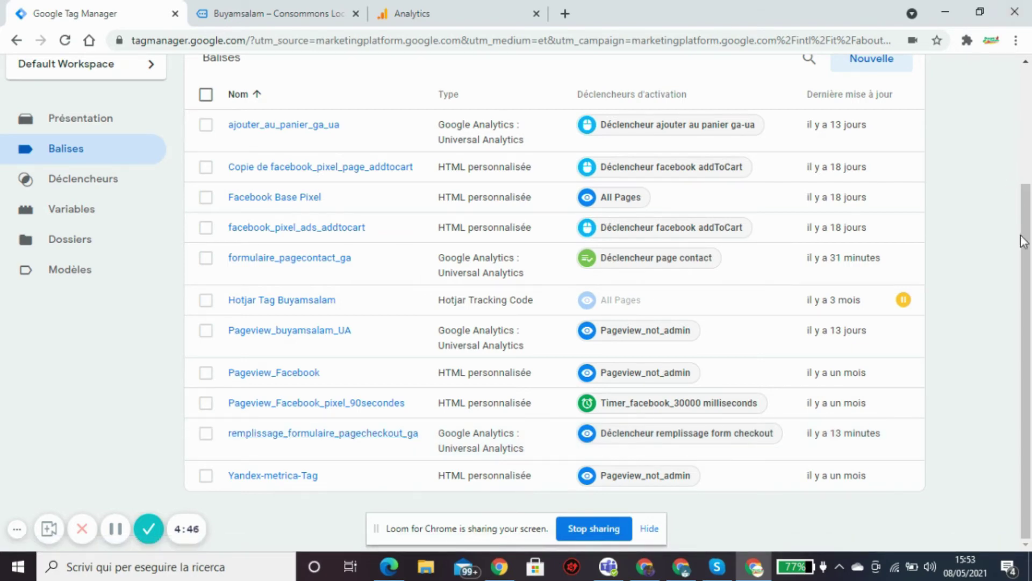
left_click_drag(1025, 242, 1024, 102)
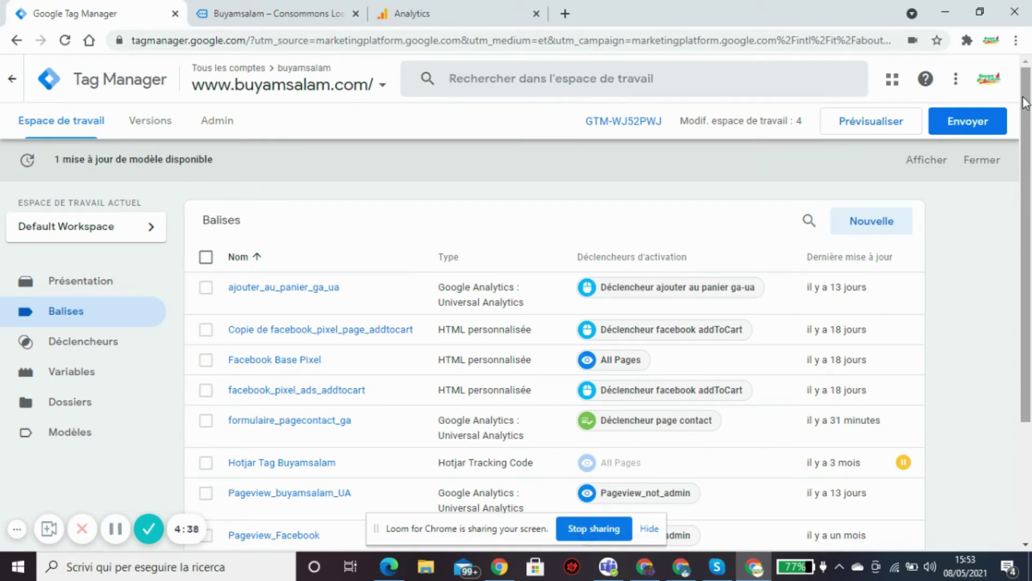
left_click(874, 124)
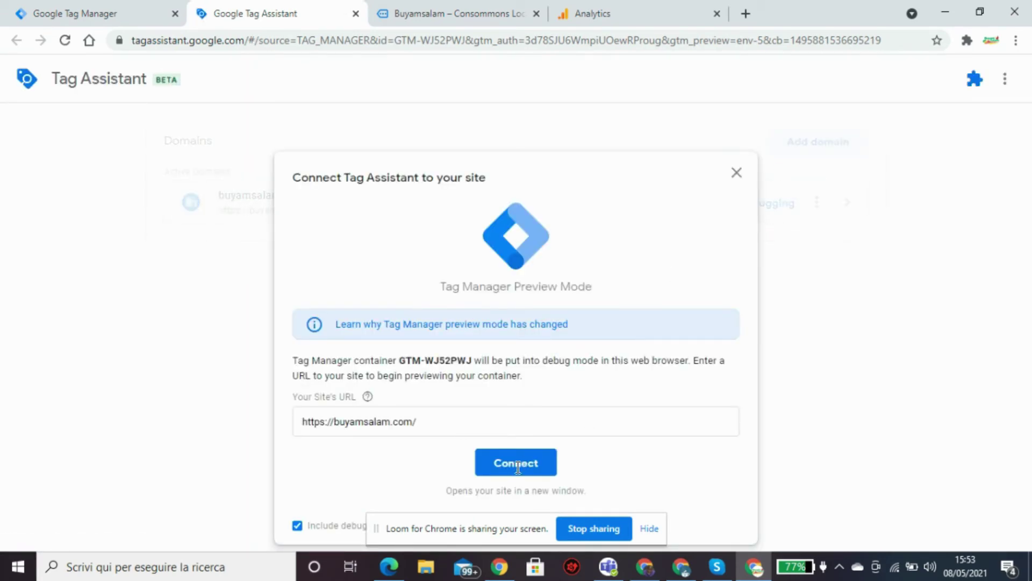
left_click(519, 464)
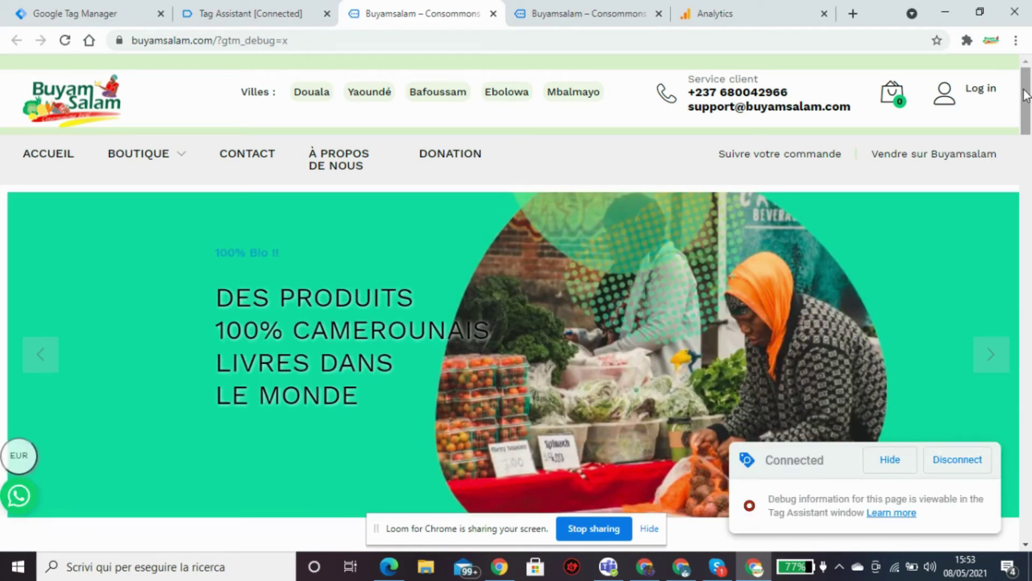
Open the Ebolowa store and the Banane malaxée ou topsi ba'ana product page.
mouse_move(1026, 94)
left_mouse_down()
mouse_move(1028, 179)
mouse_move(1028, 92)
left_mouse_up()
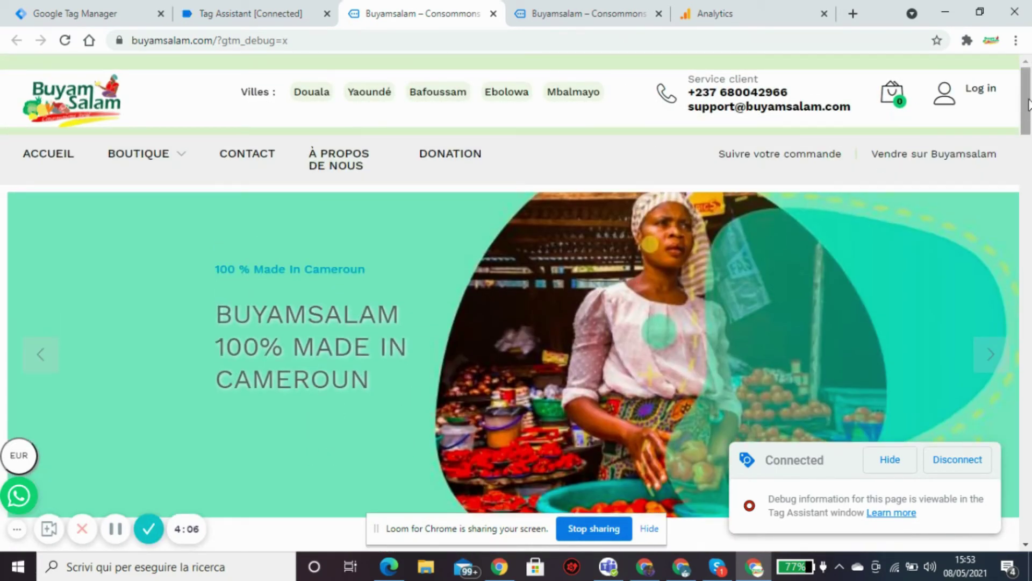
left_click(509, 97)
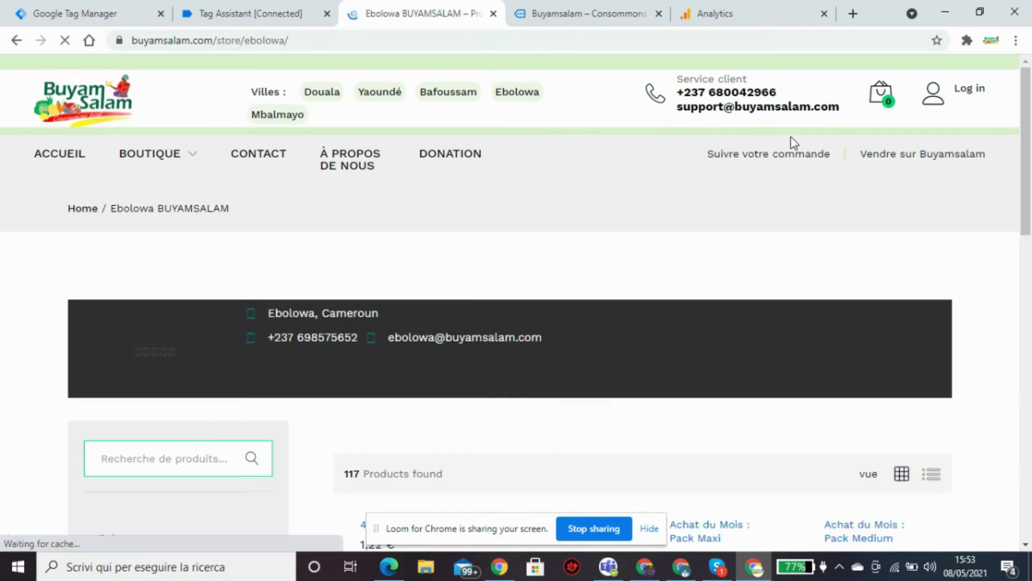
scroll(1014, 212, "down", 5)
scroll(1014, 212, "down", 5)
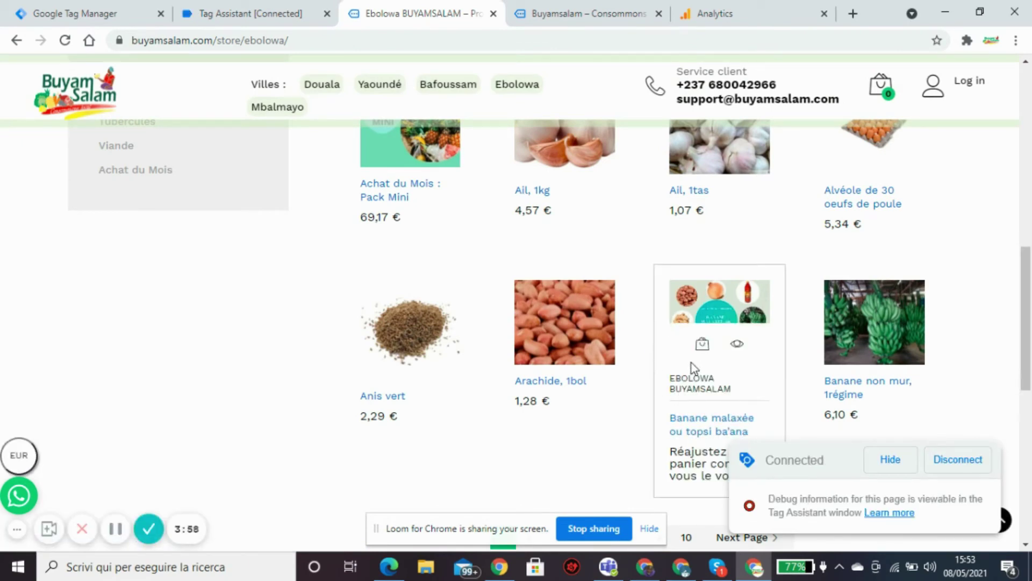
left_click(702, 344)
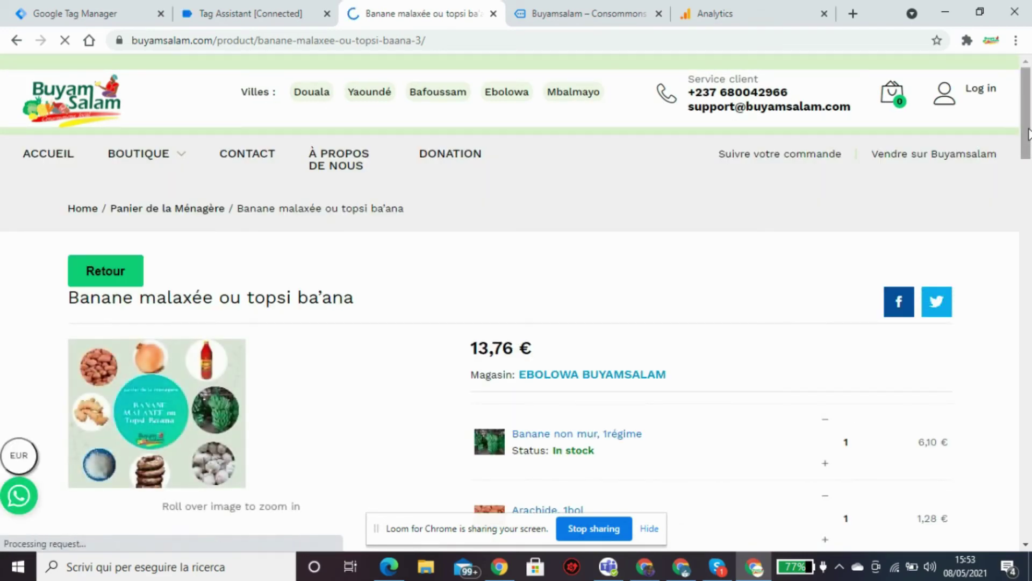
Add the banana pack to the cart and view the cart, showing 13,76 €.
scroll(1030, 164, "down", 2)
left_click_drag(1030, 164, 1030, 293)
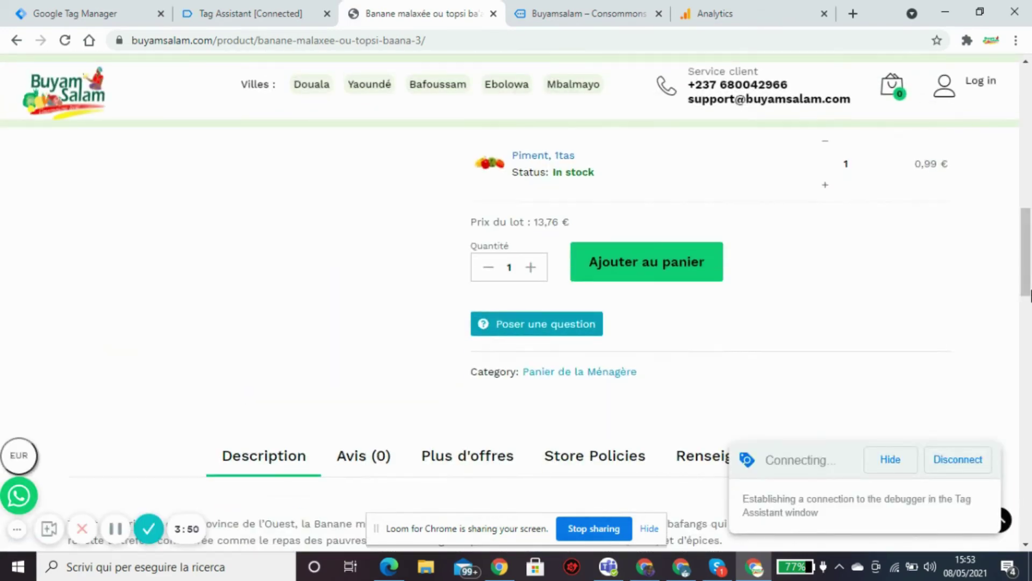
left_click(647, 264)
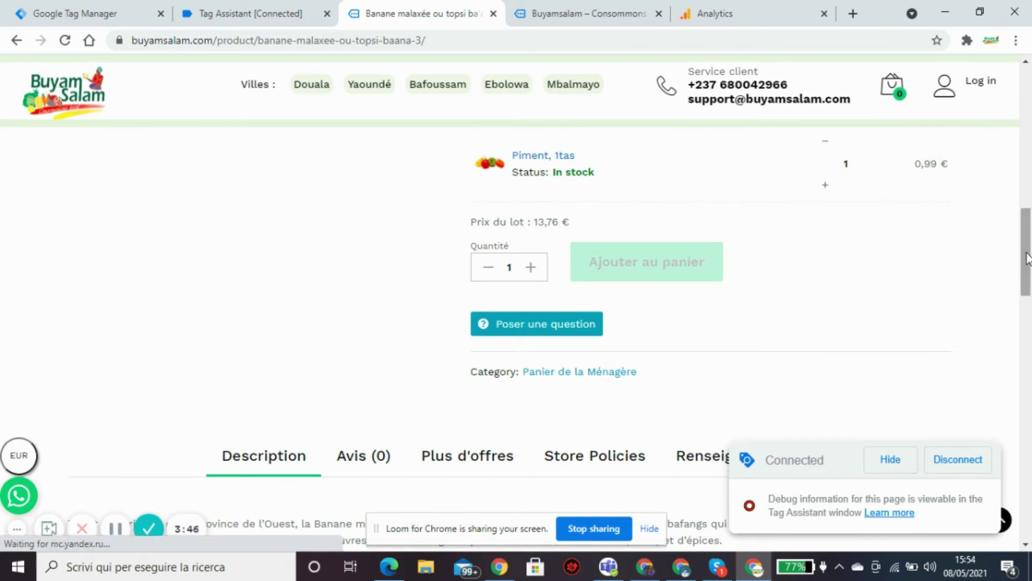
left_click_drag(1027, 258, 1026, 125)
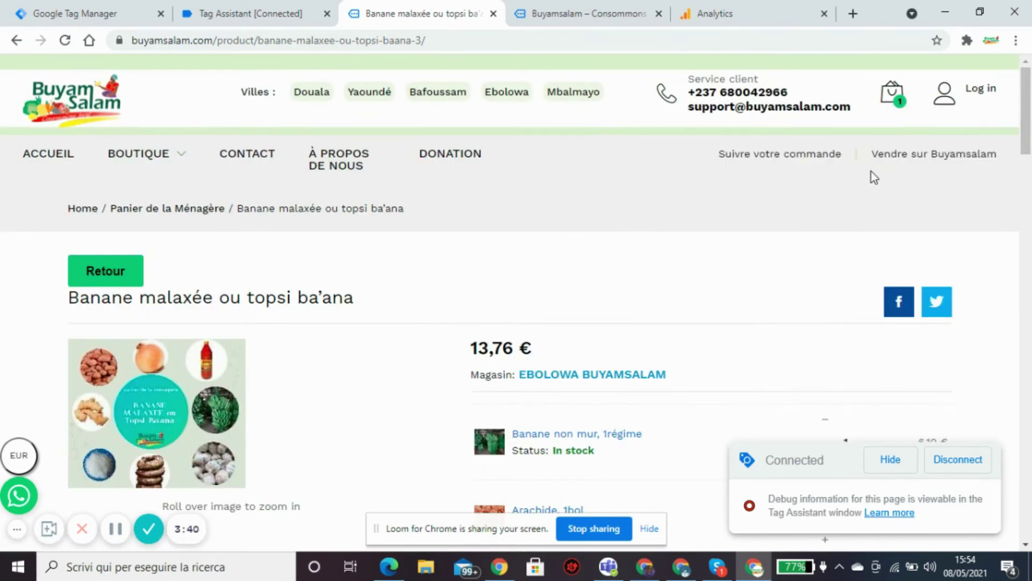
left_click(897, 105)
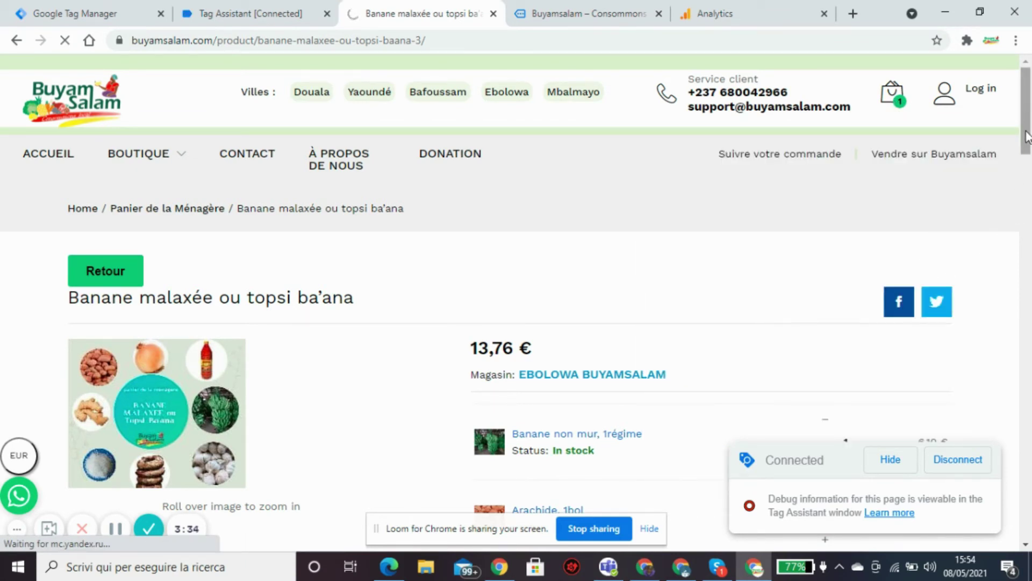
left_click_drag(1027, 137, 1017, 262)
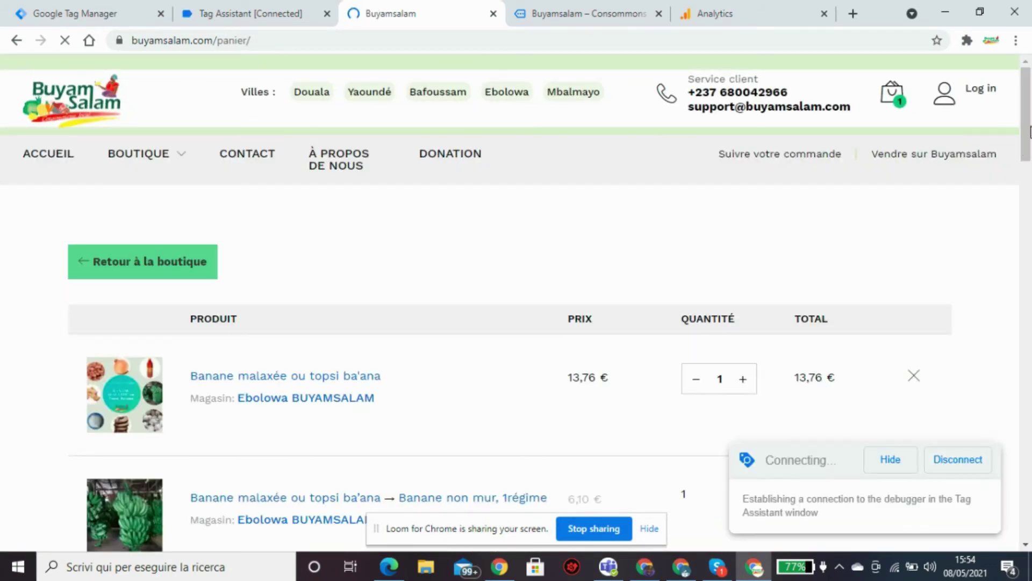
Proceed from the cart to checkout, hide the debug notice, and attempt to submit the order.
scroll(1026, 183, "down", 3)
left_click_drag(1027, 183, 1029, 358)
scroll(1029, 357, "down", 4)
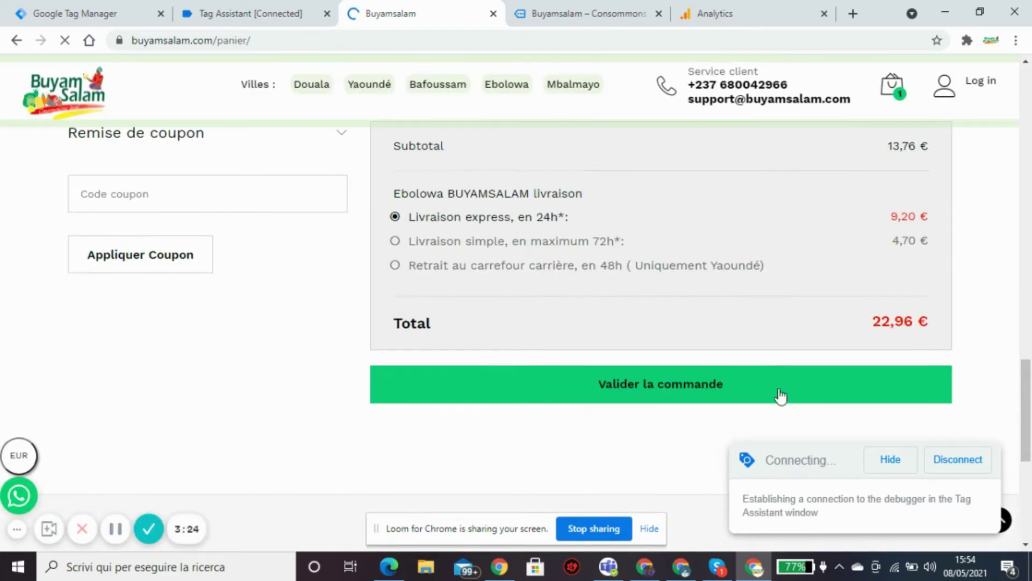
left_click(733, 384)
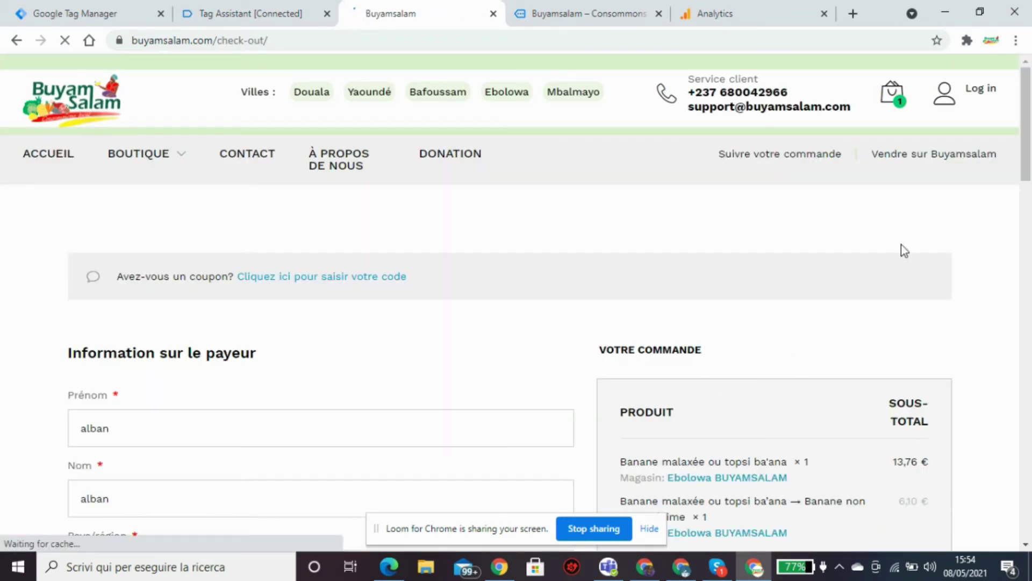
scroll(1030, 221, "down", 7)
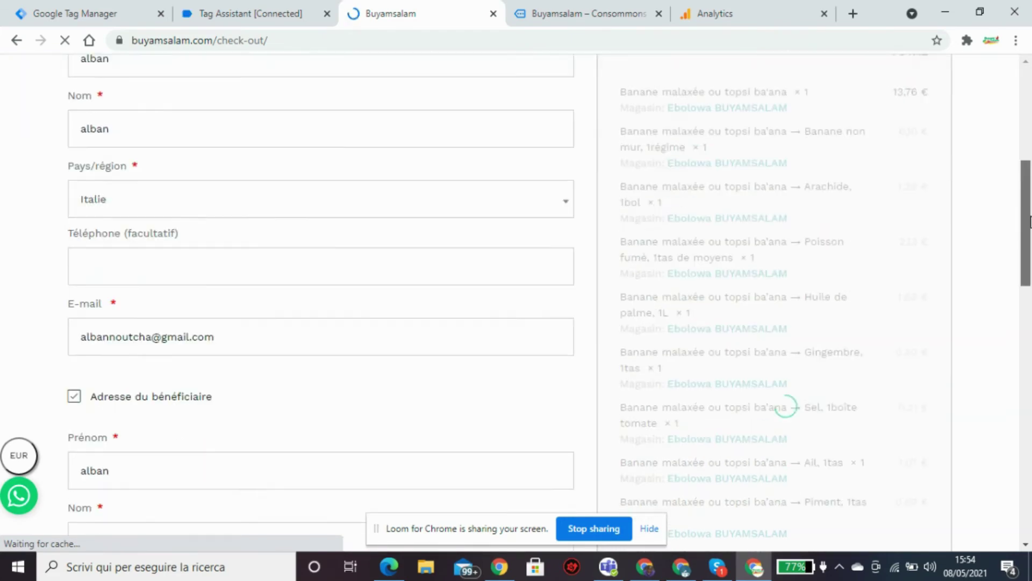
left_click_drag(1030, 221, 988, 370)
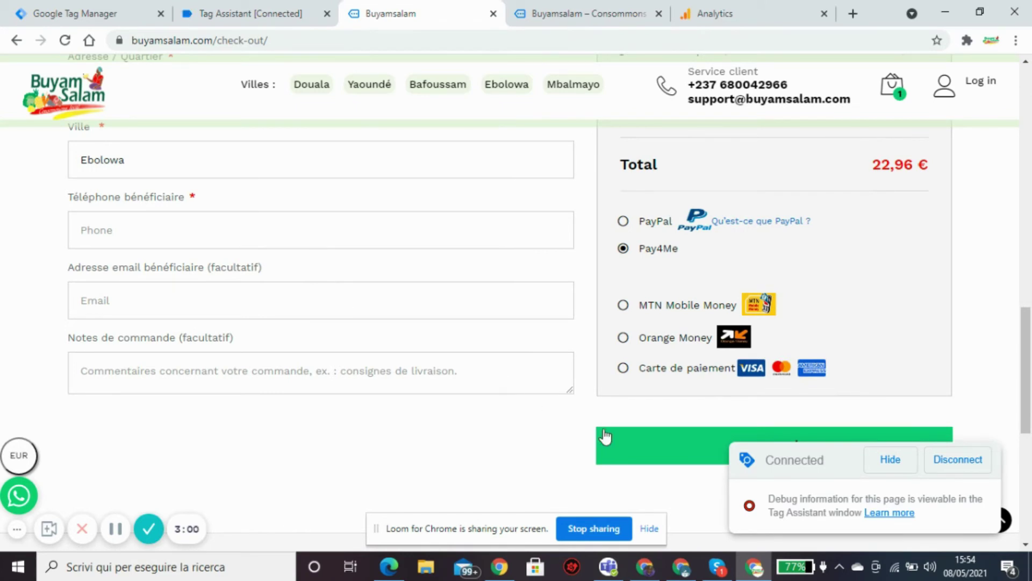
left_click(890, 461)
left_click(698, 456)
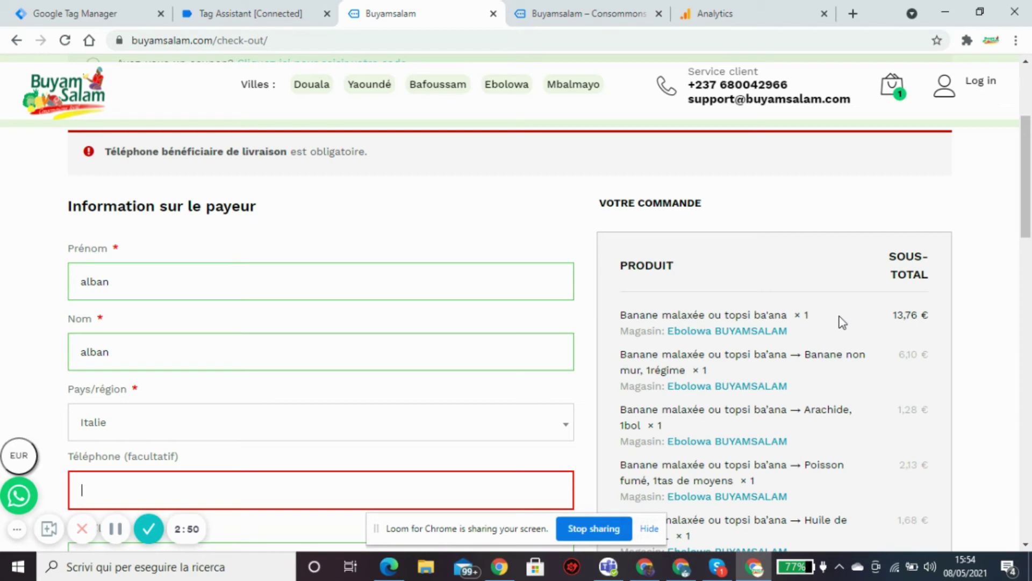
Fill Téléphone bénéficiaire from the saved suggestion and submit the 22,96 € Pay4Me order.
type("3333333333")
scroll(1030, 332, "down", 15)
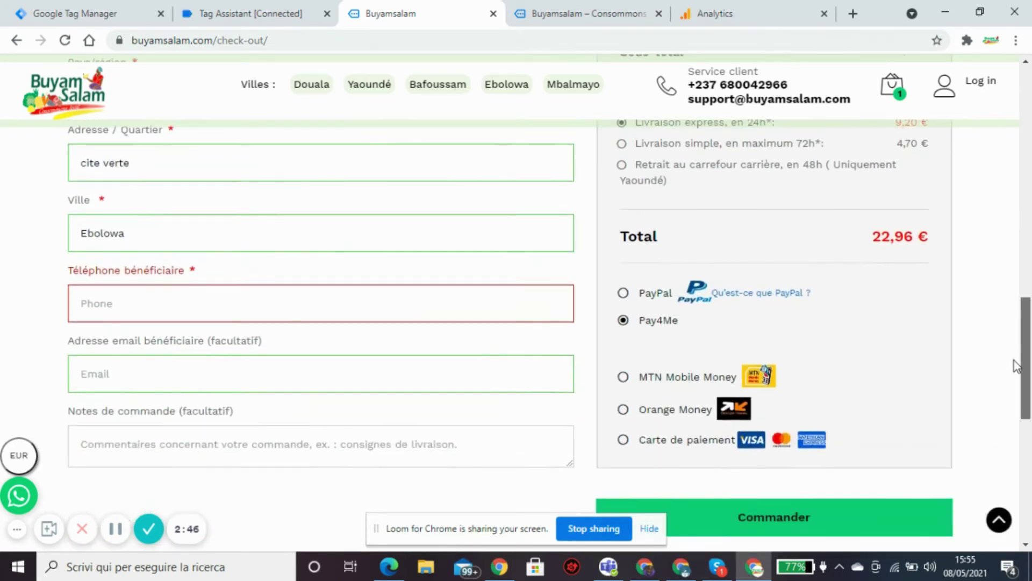
left_click(480, 140)
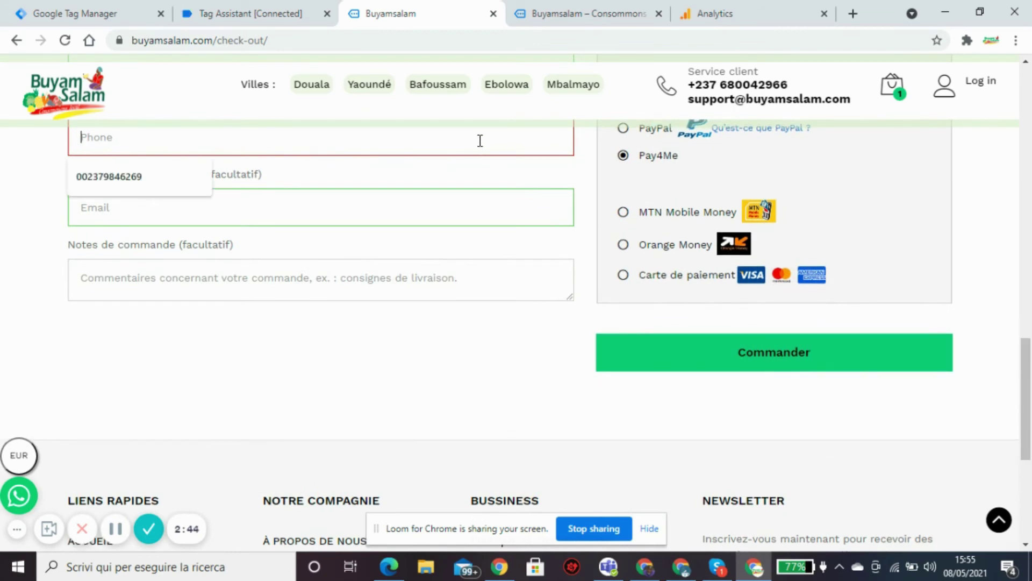
left_click(199, 176)
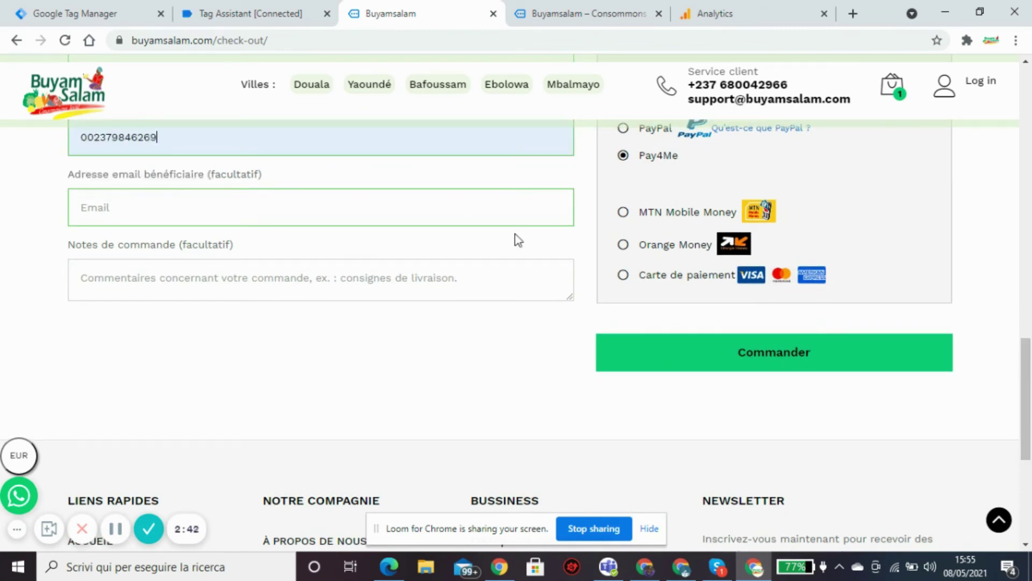
left_click(736, 358)
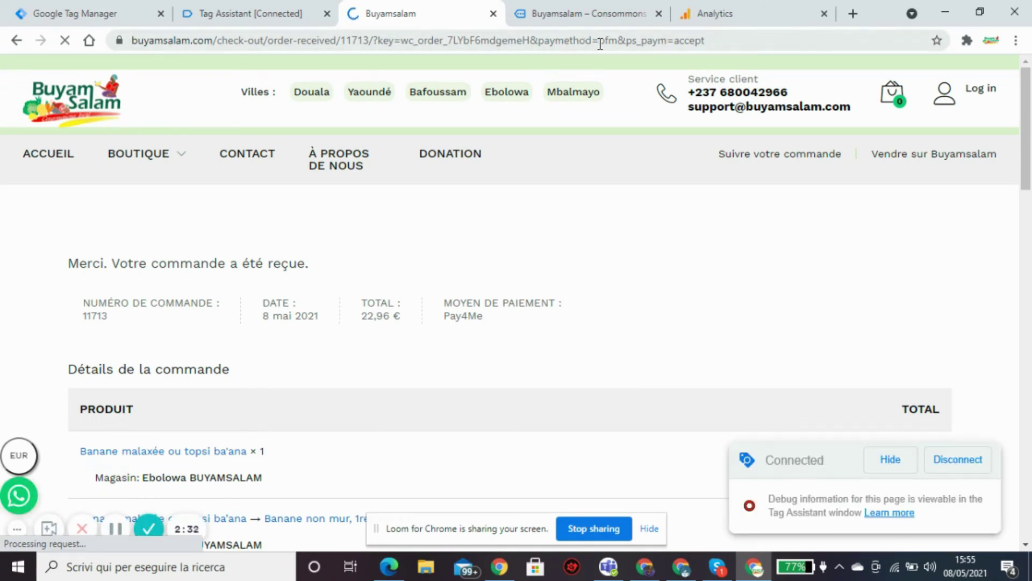
Check Tag Assistant shows remplissage_formulaire_pagecheckout_ga fired once, then return to Buyamsalam's home page.
left_click(254, 8)
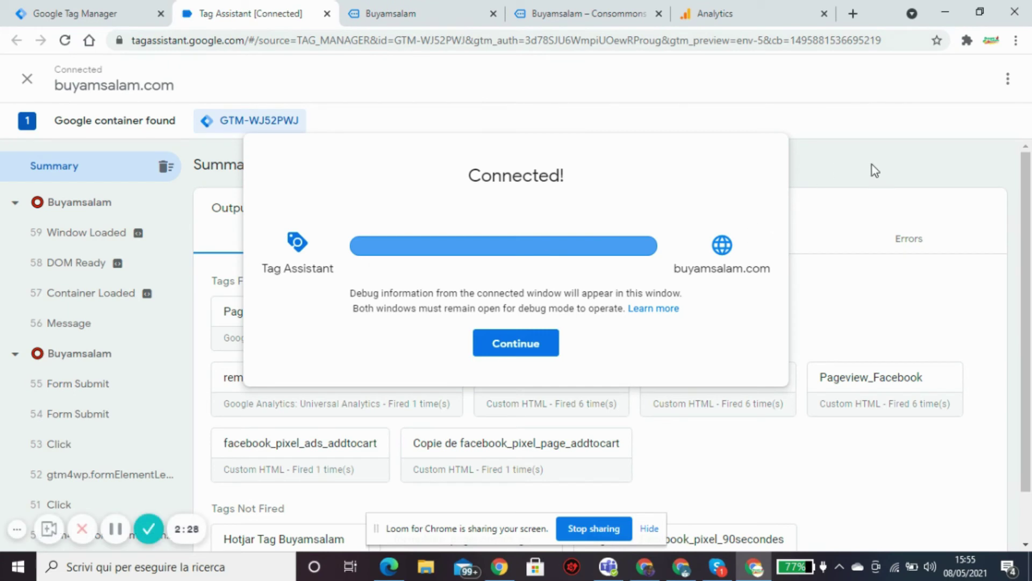
left_click(871, 167)
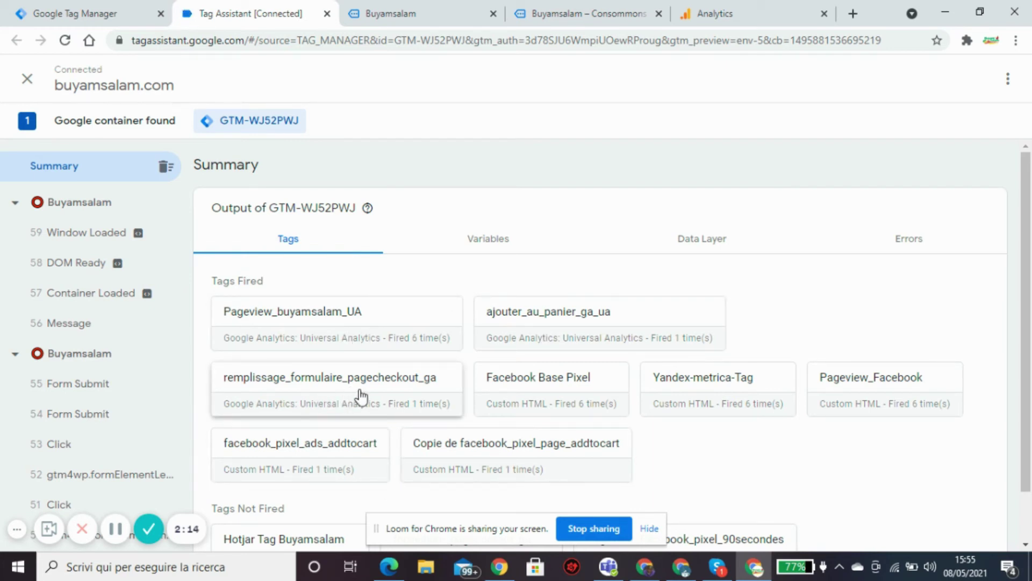
left_click(400, 11)
left_click(589, 14)
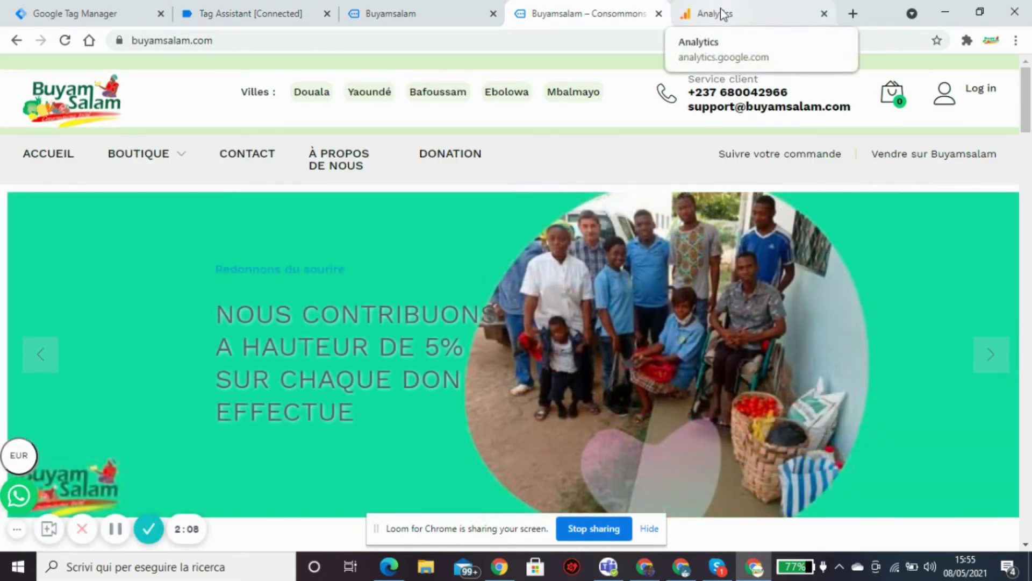
View Analytics real-time Événements listing 'form submit checkout page' alongside 'ajouter au panier'.
left_click(723, 13)
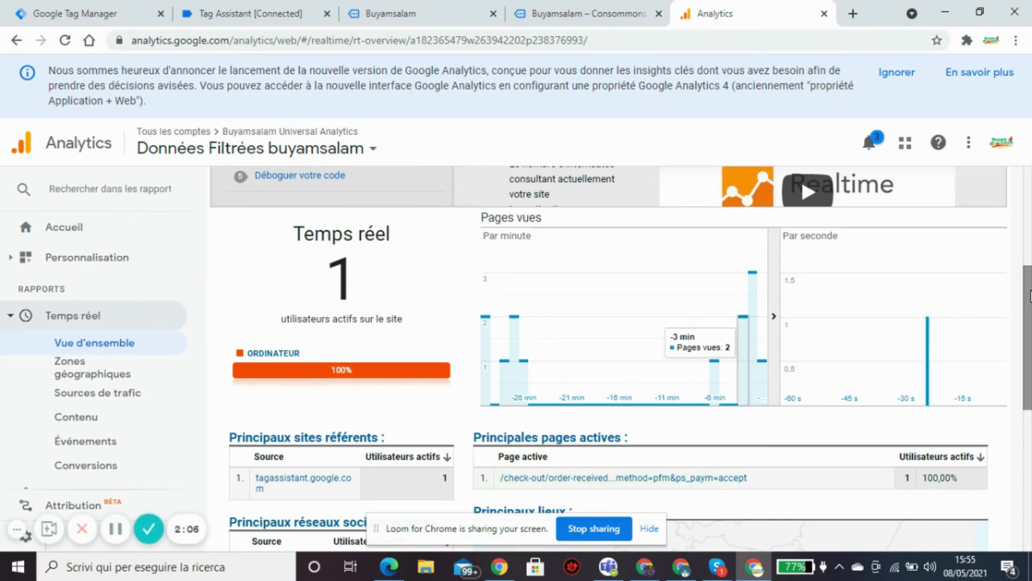
scroll(941, 370, "down", 3)
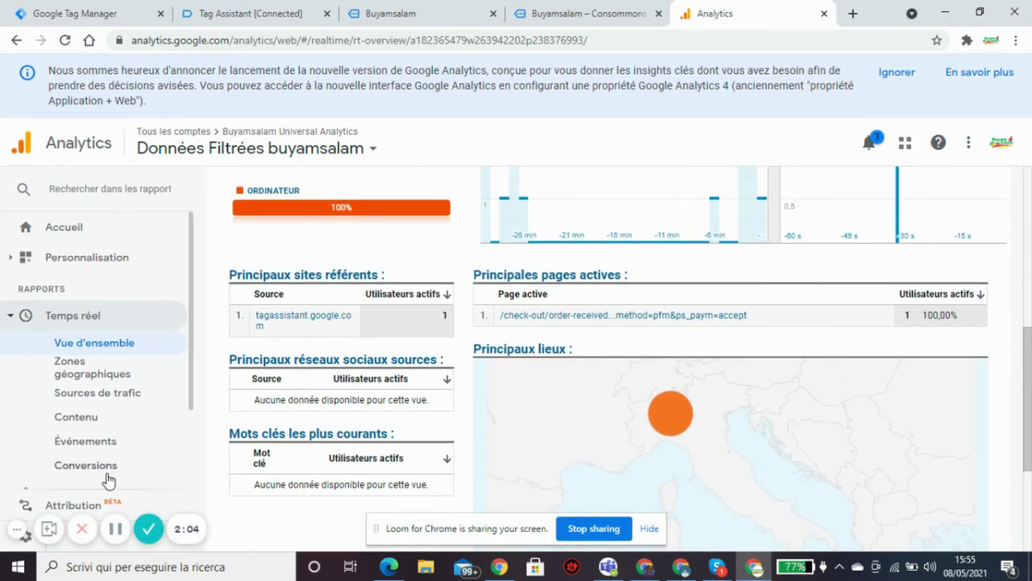
left_click(84, 442)
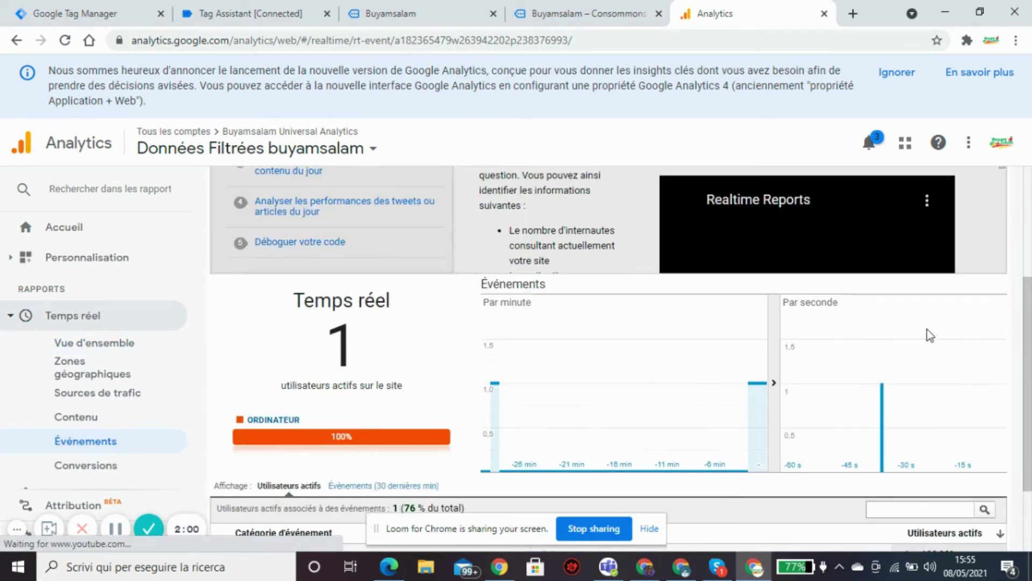
left_click_drag(1029, 313, 1029, 374)
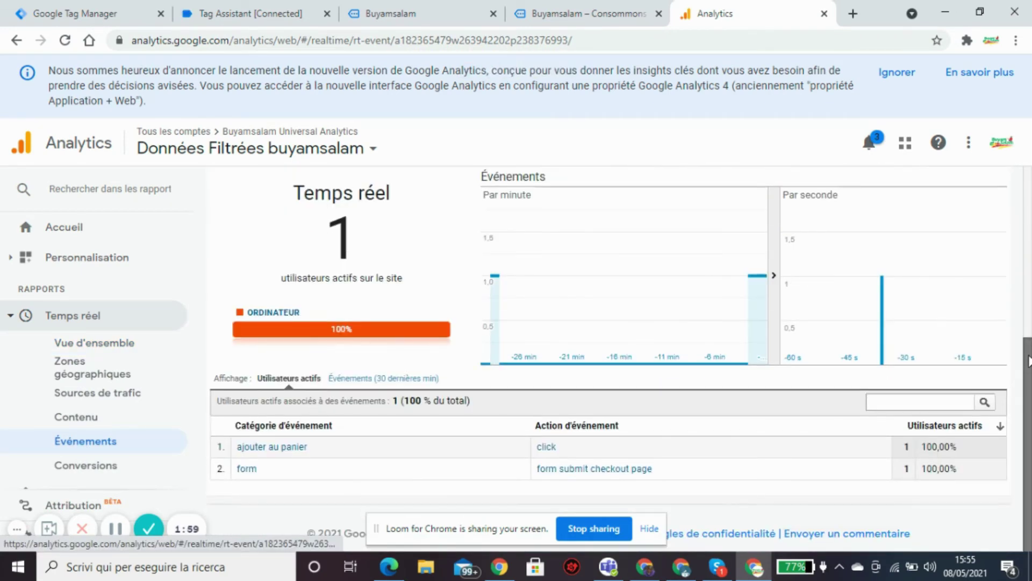
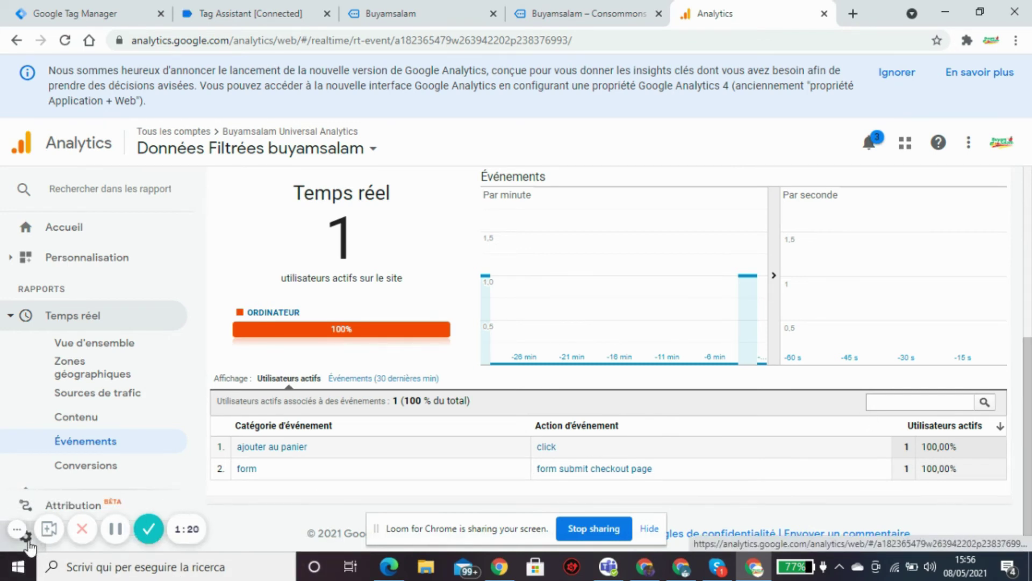
Open the Google Analytics Administration page from the real-time events report.
left_click(26, 540)
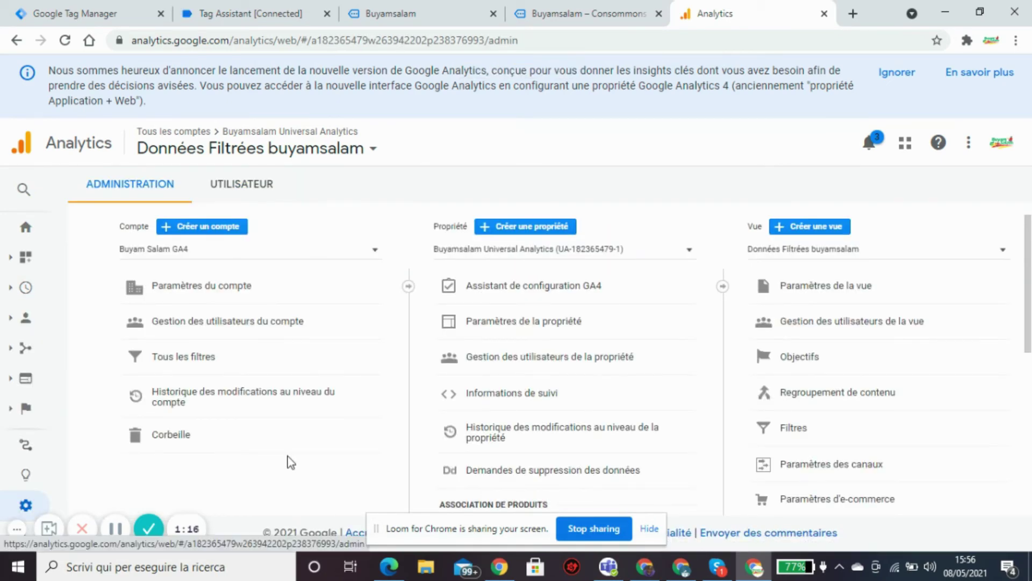
Create a new goal in the filtered view's Objectifs and name it order_received.
left_click(819, 363)
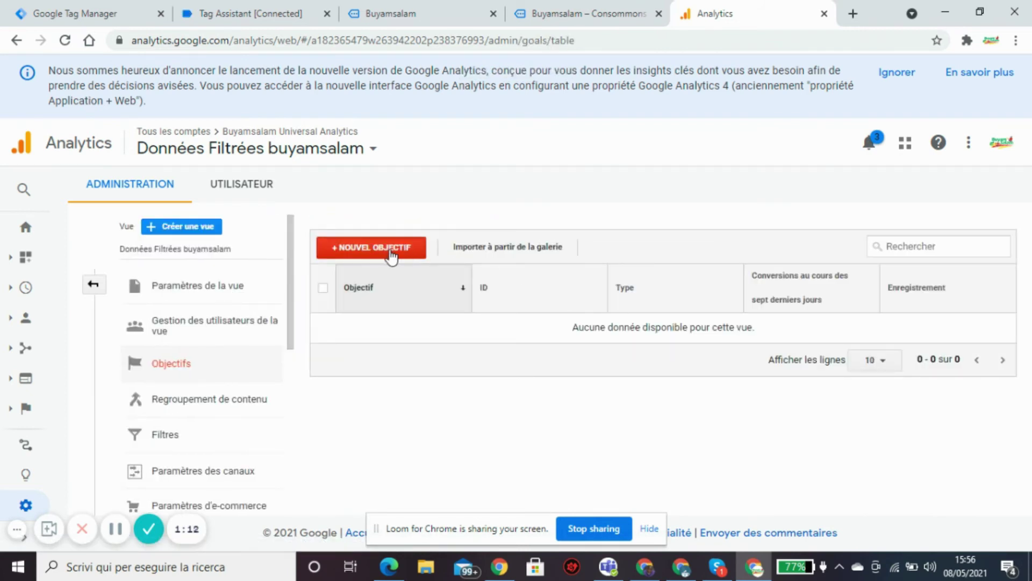
left_click(389, 254)
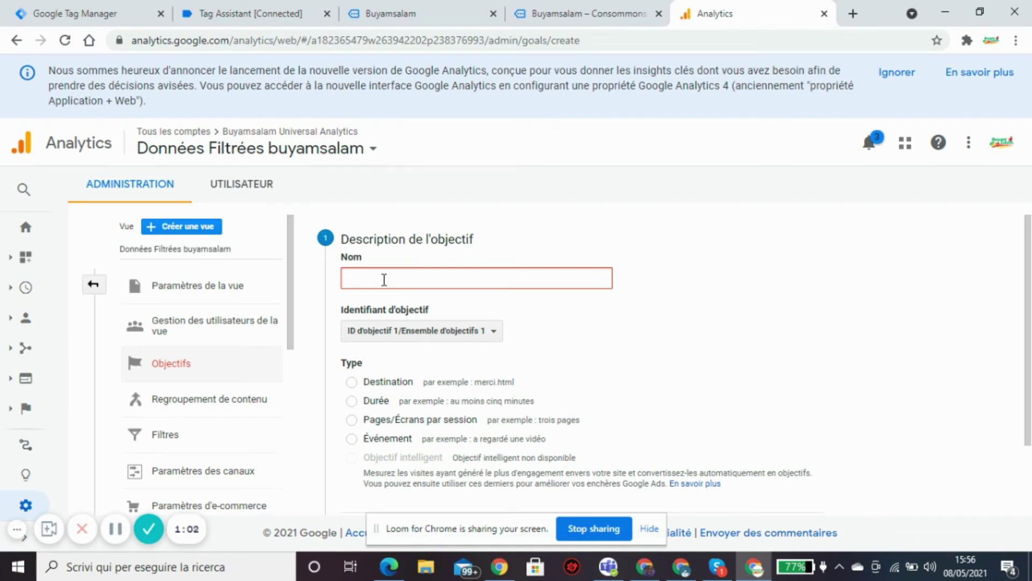
type("order")
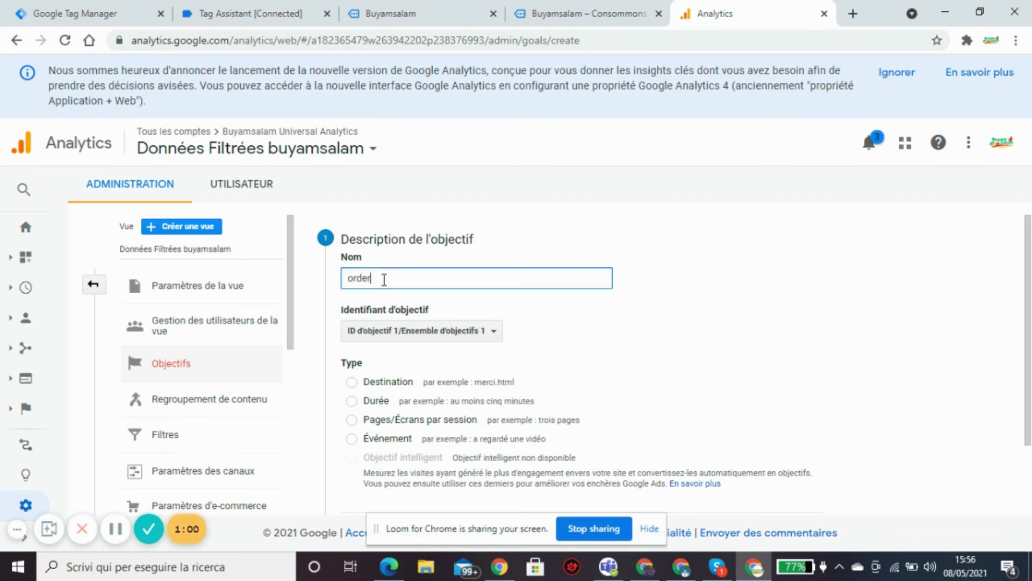
type("_received")
Check the shop's order-received confirmation page, then return to the goal form.
left_click(566, 20)
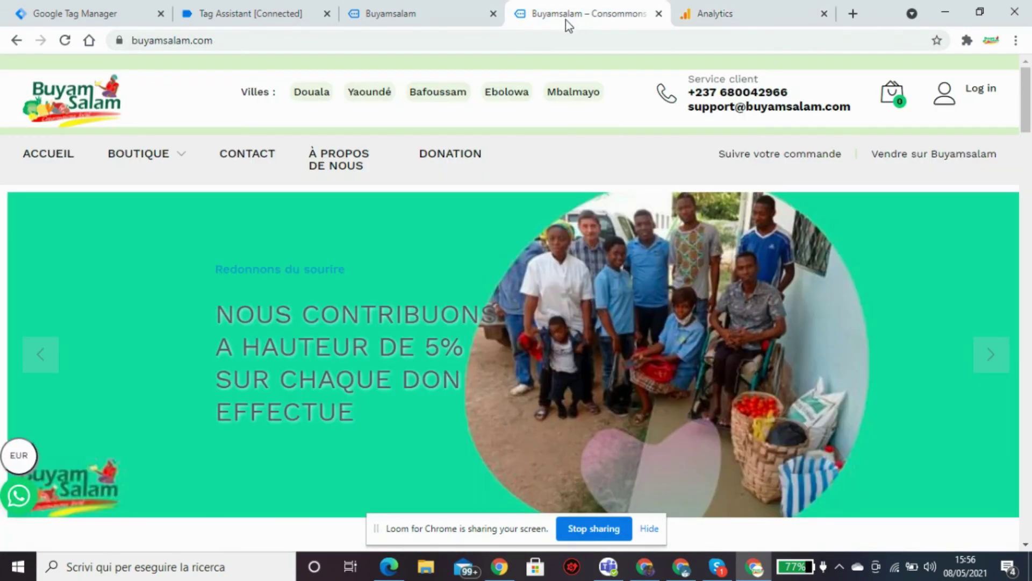
left_click(432, 16)
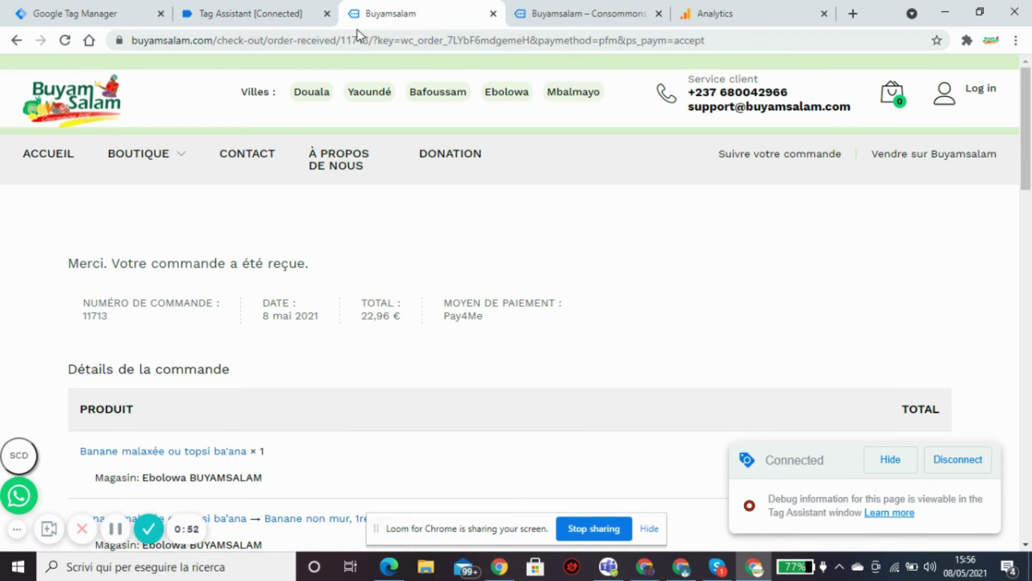
left_click(747, 8)
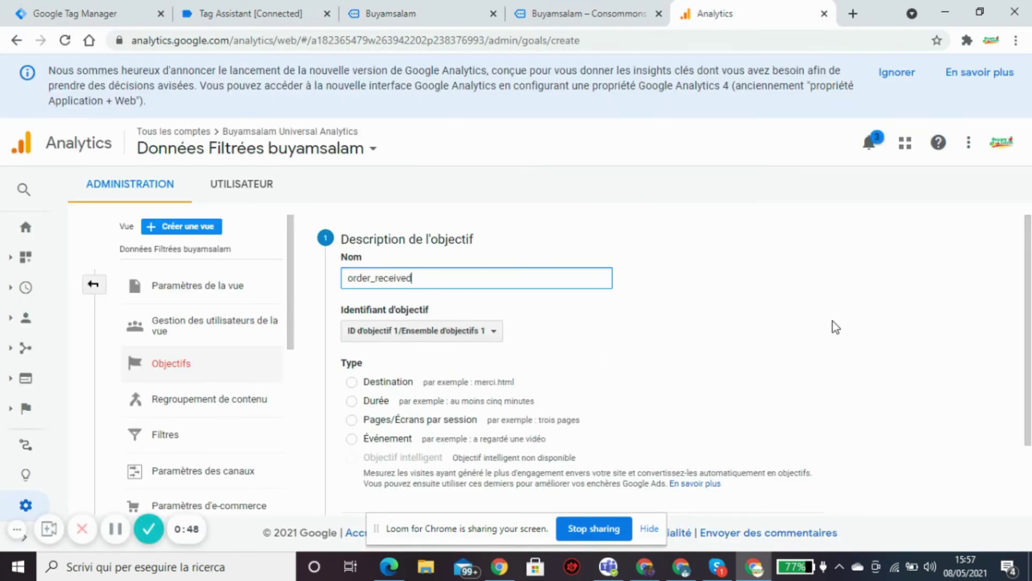
left_click_drag(1026, 232, 1027, 270)
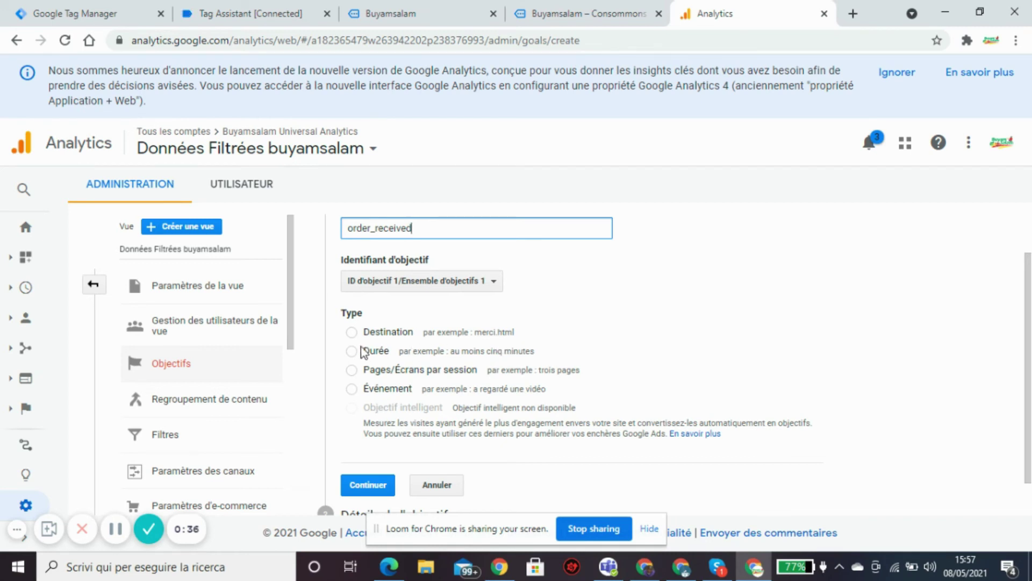
Make order_received a Destination goal and continue to the goal details.
left_click(351, 333)
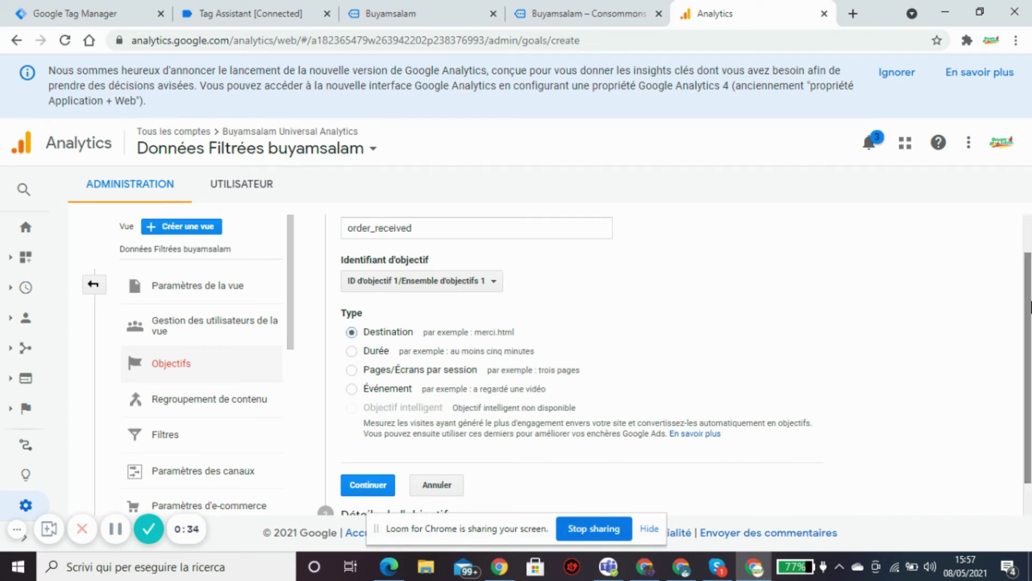
left_click_drag(1029, 307, 1027, 377)
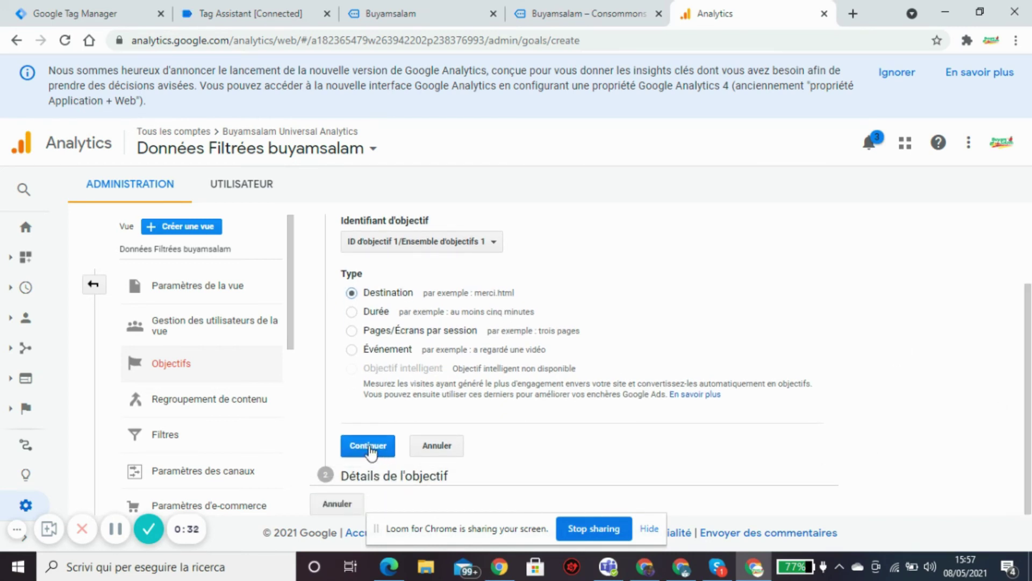
left_click(370, 447)
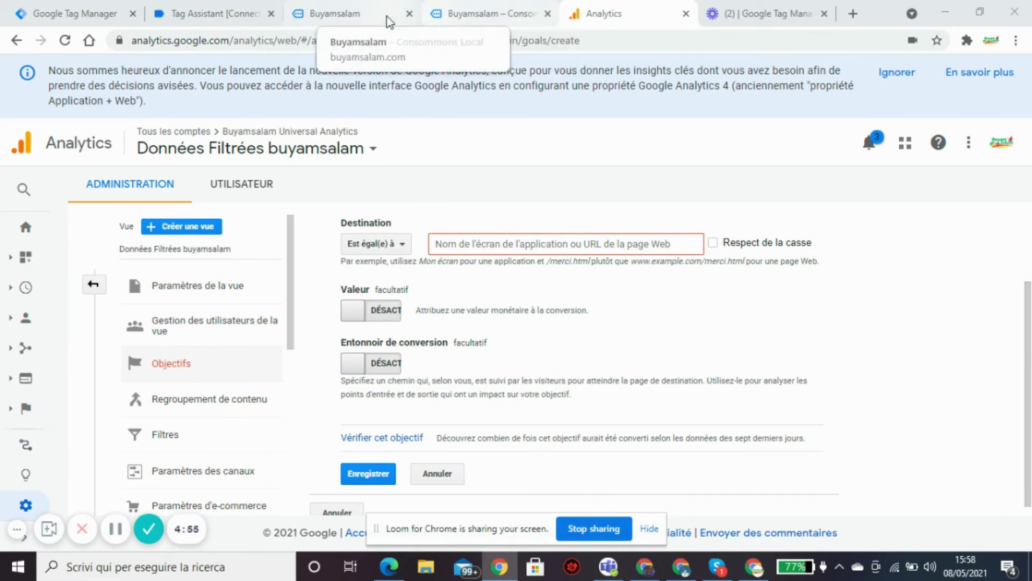
Copy /check-out/order-received from the confirmation page's address bar and return to Analytics.
left_click(489, 15)
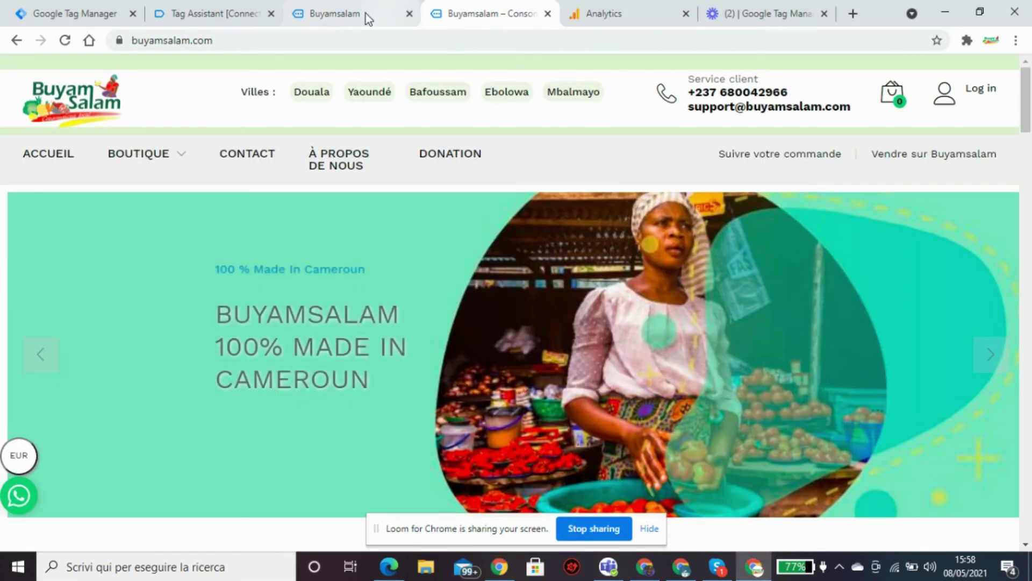
left_click(363, 12)
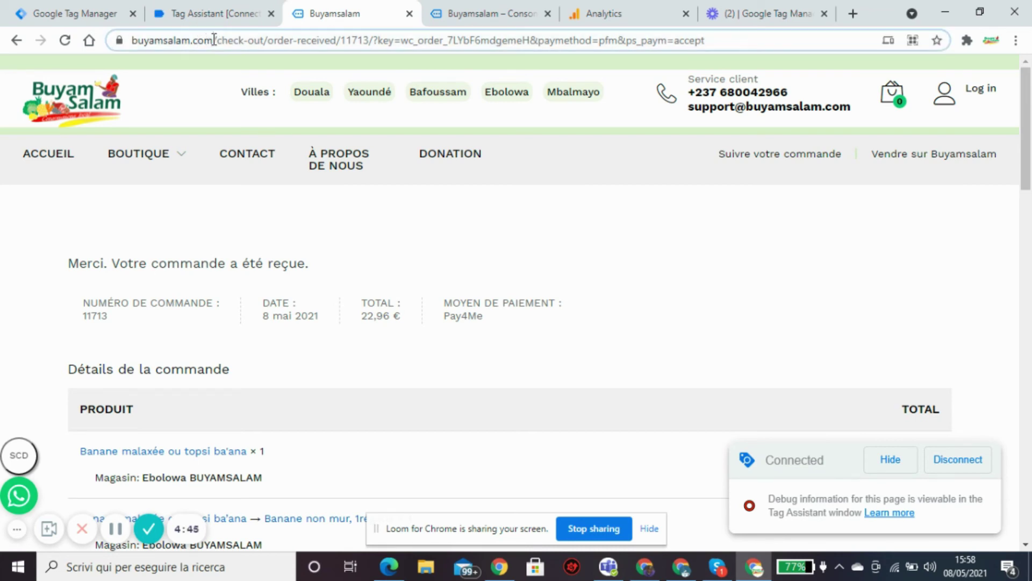
left_click_drag(214, 40, 127, 50)
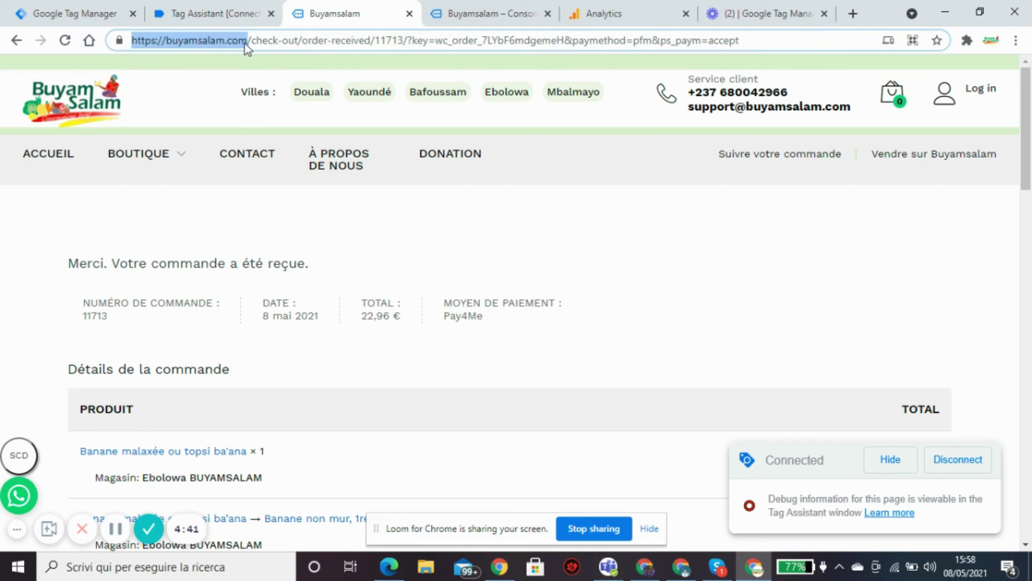
left_click_drag(244, 44, 251, 41)
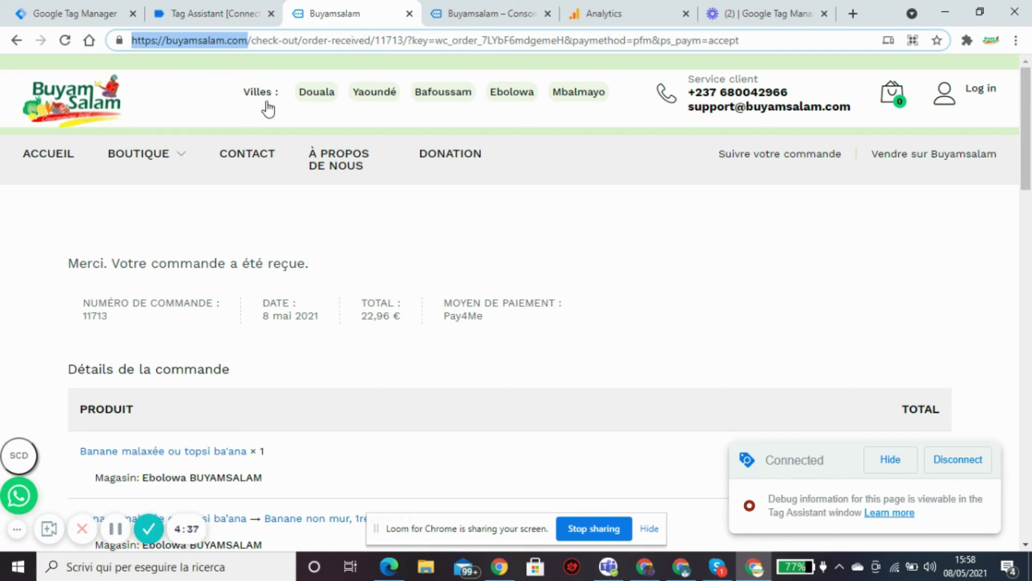
double_click(251, 41)
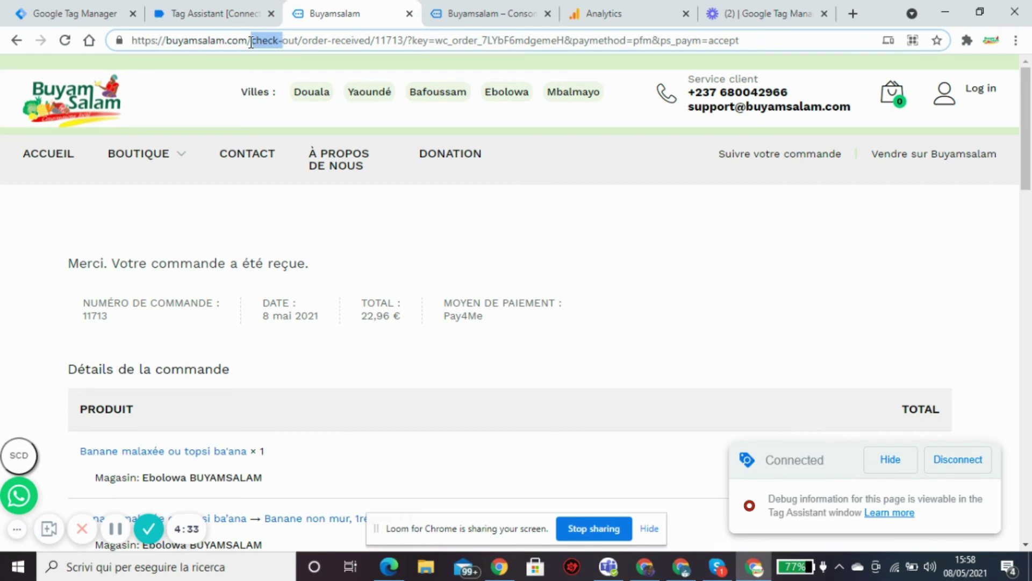
left_click_drag(249, 41, 371, 43)
key("ctrl+c")
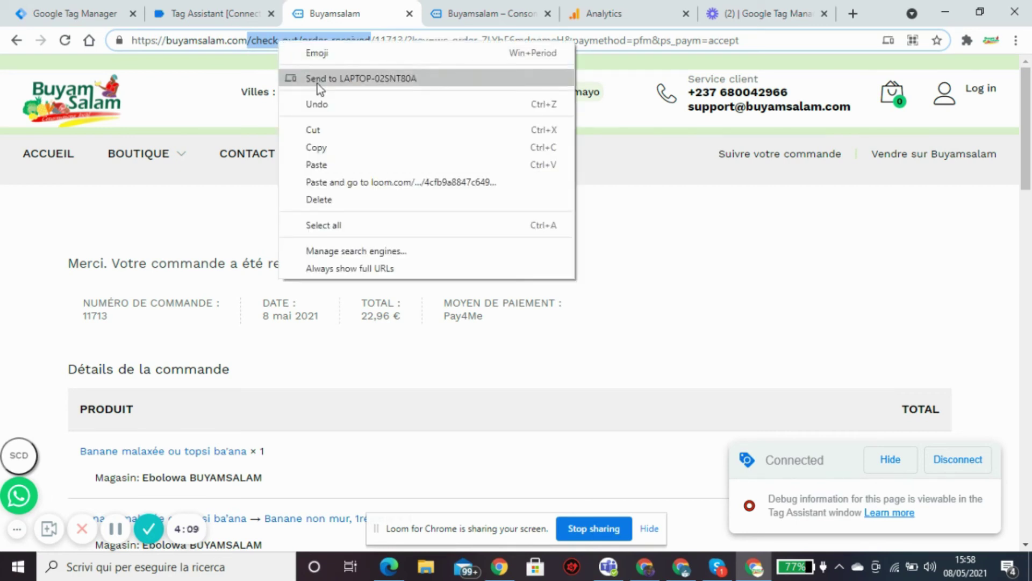
left_click(327, 150)
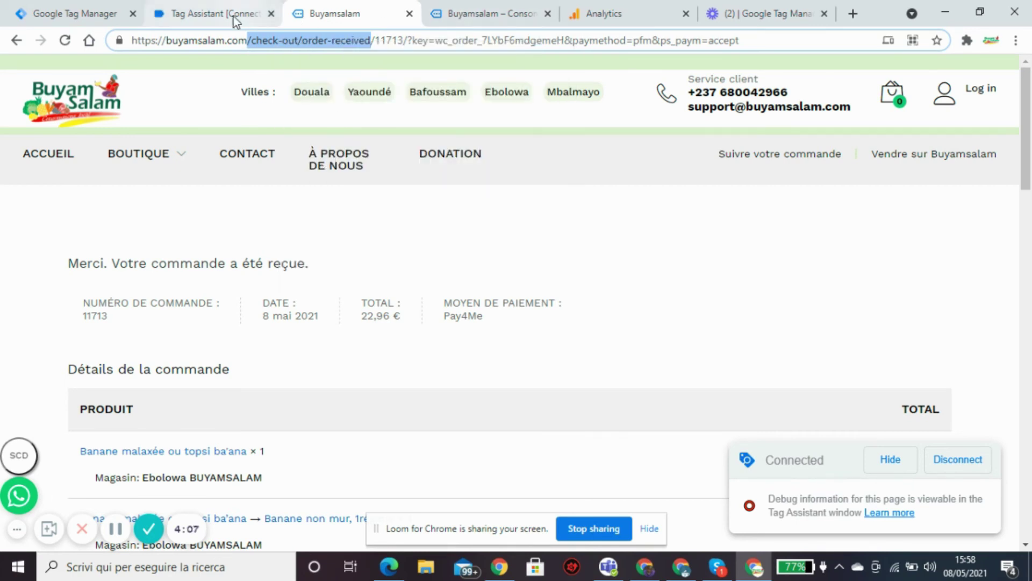
left_click(602, 16)
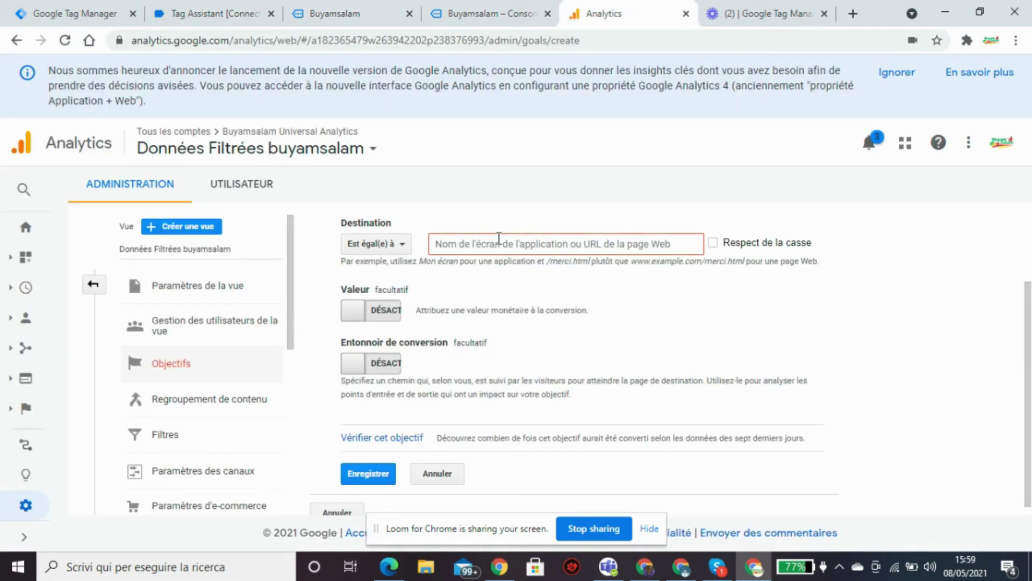
Set the goal destination to paths beginning with /check-out/order-received.
left_click(497, 241)
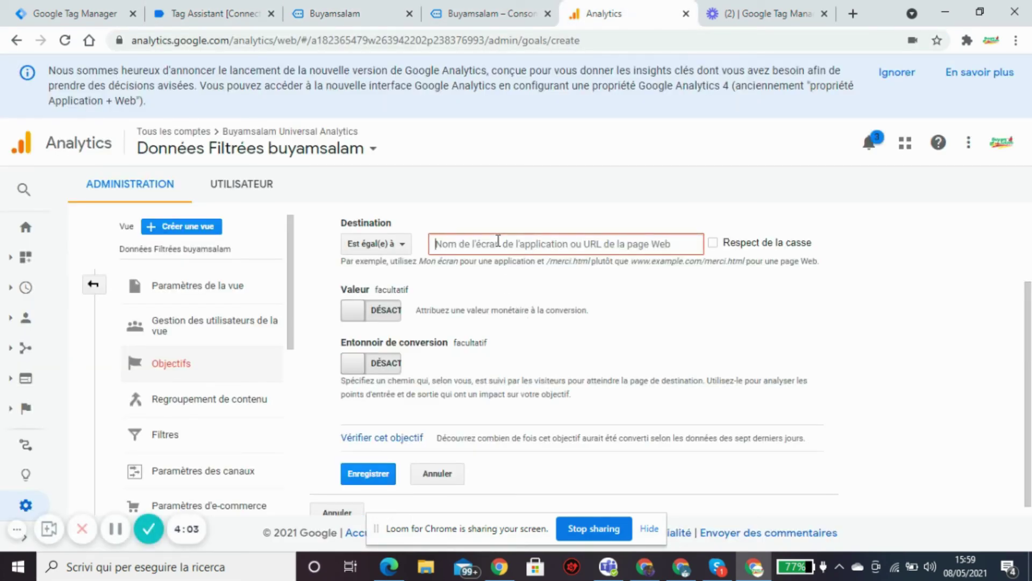
key("ctrl+v")
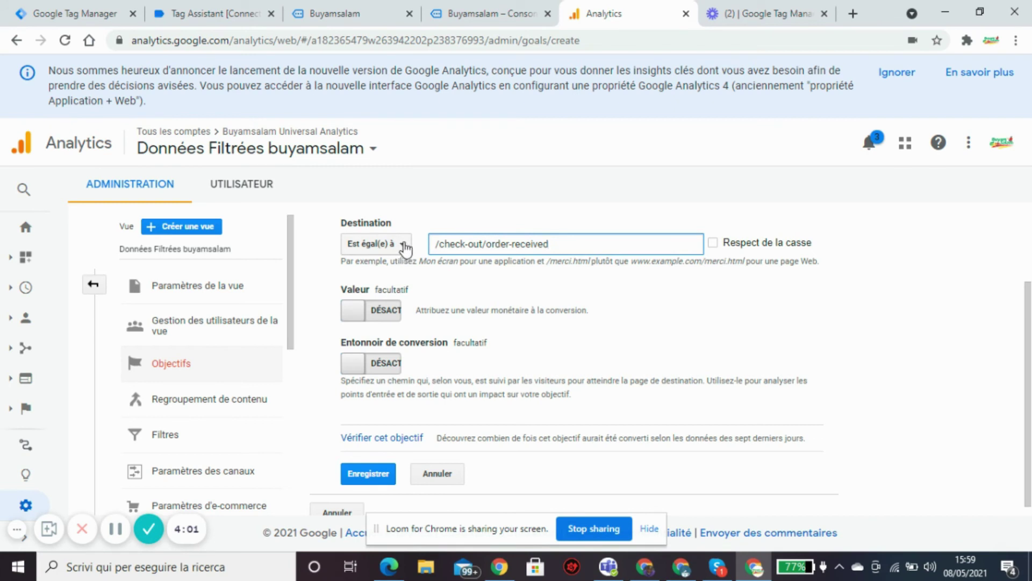
left_click(402, 246)
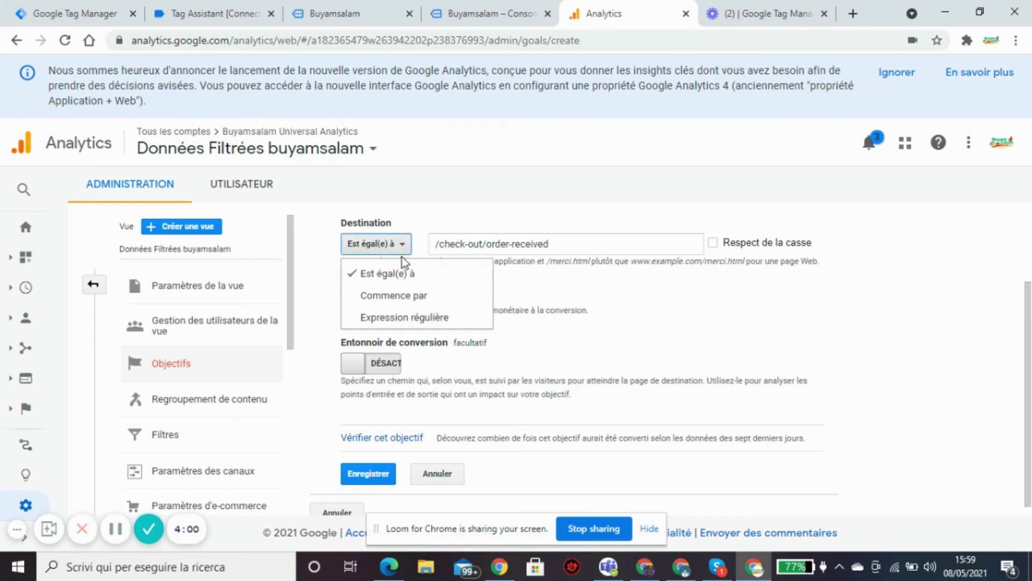
left_click(393, 296)
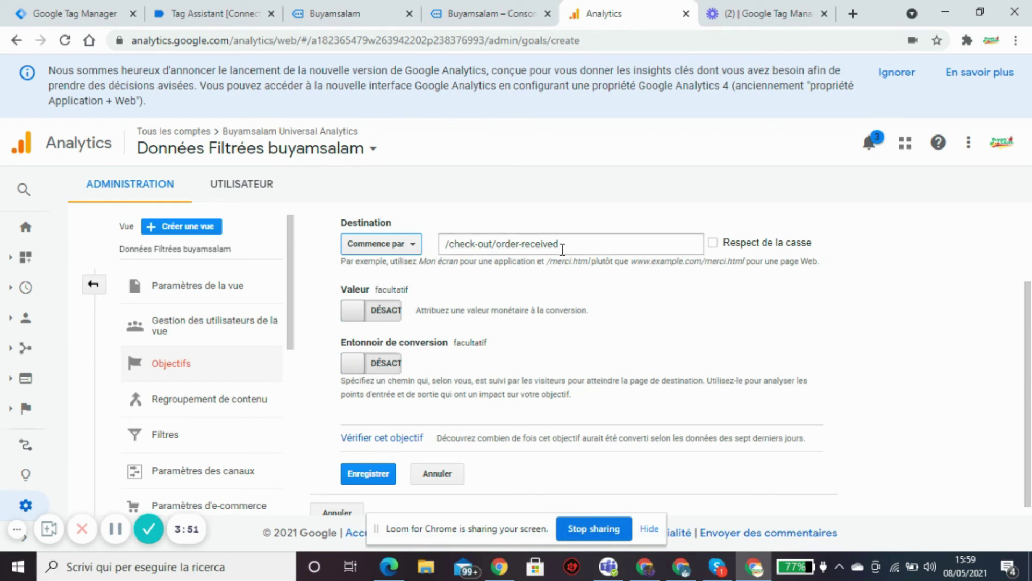
Verify the goal's 1,94 % estimated conversion rate and save order_received.
scroll(1030, 382, "down", 1)
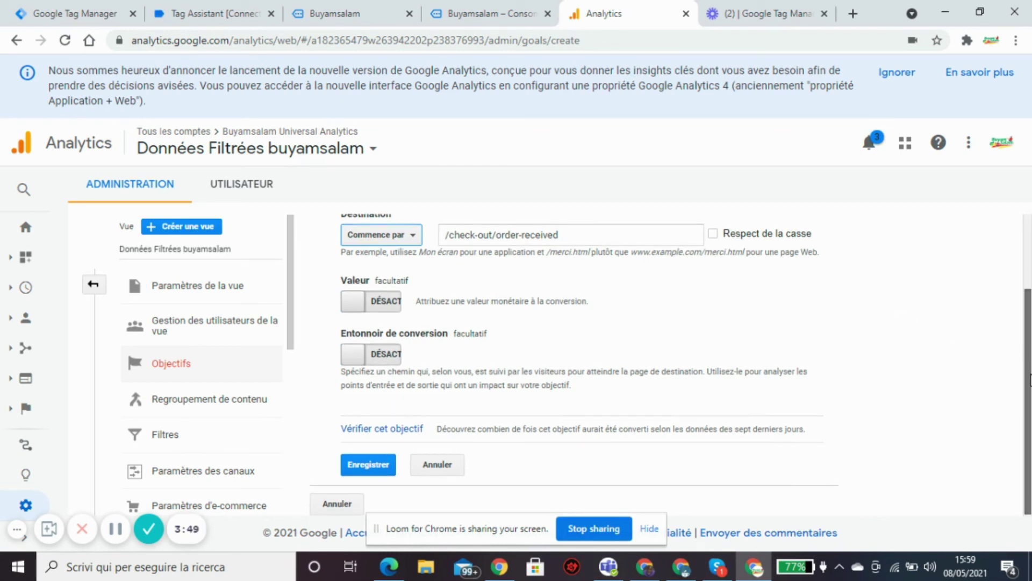
left_click_drag(1030, 379, 1031, 247)
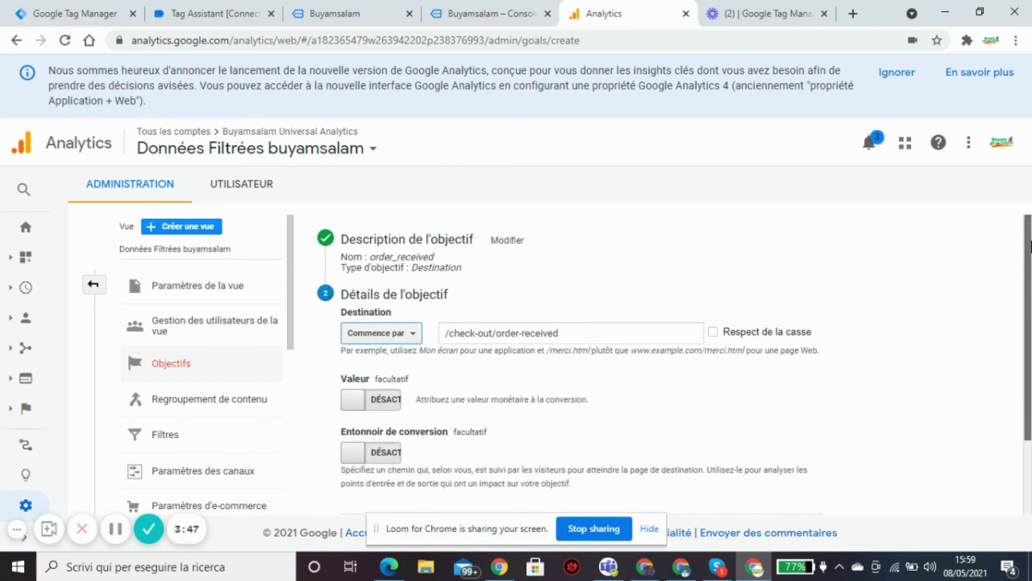
scroll(1029, 398, "down", 2)
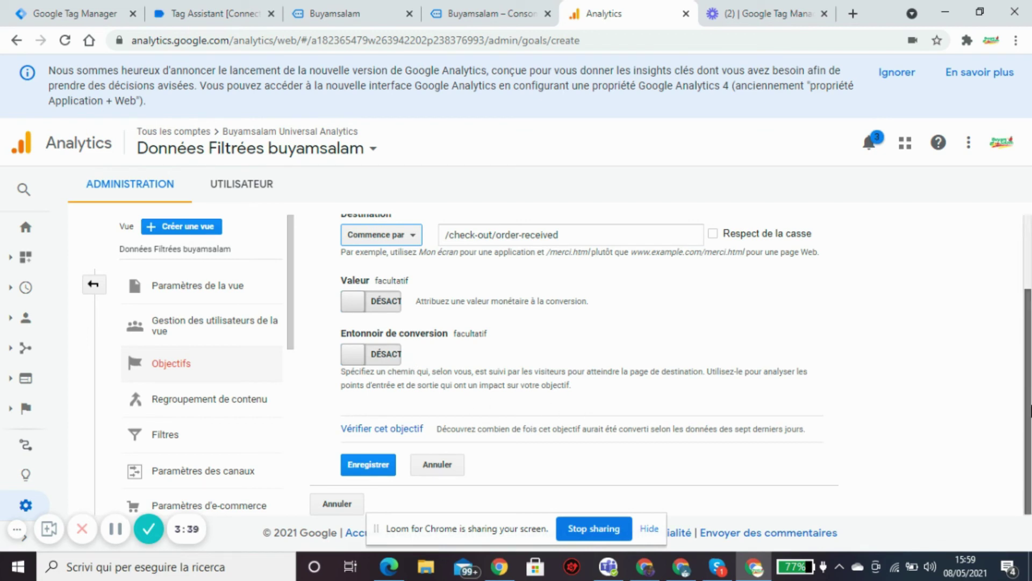
left_click(361, 429)
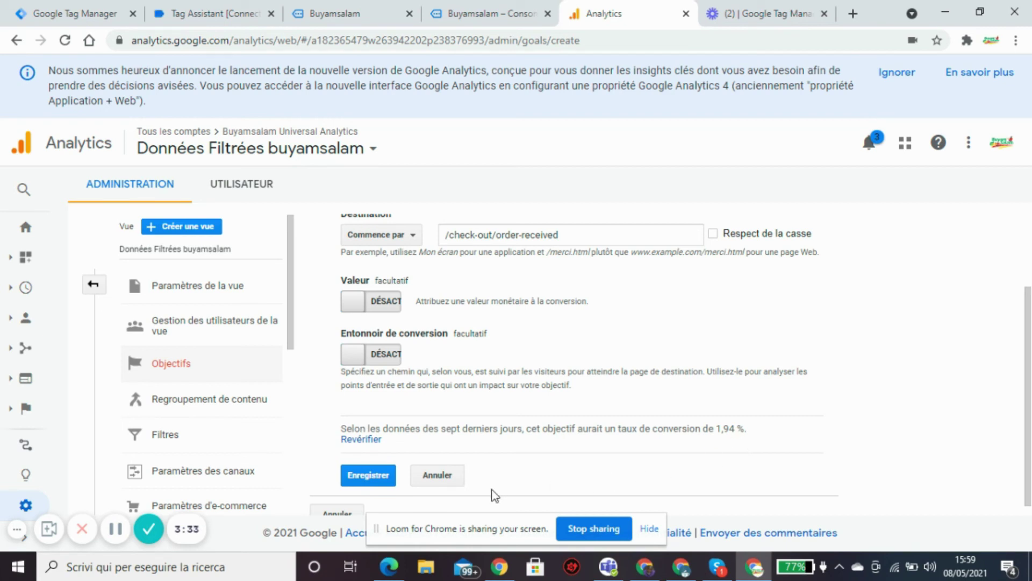
left_click_drag(1029, 435, 1027, 484)
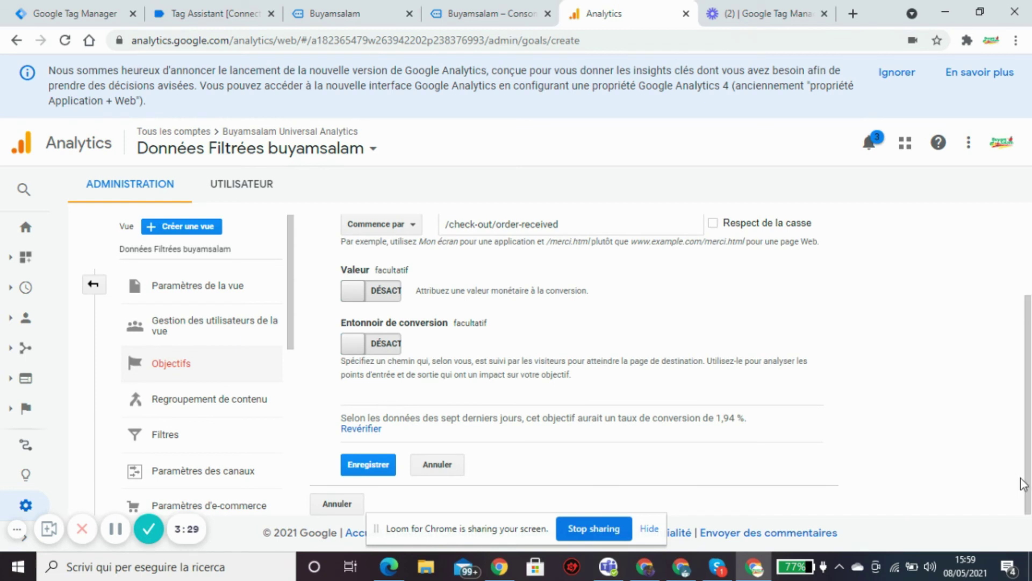
left_click_drag(1028, 484, 1029, 347)
scroll(1029, 341, "down", 2)
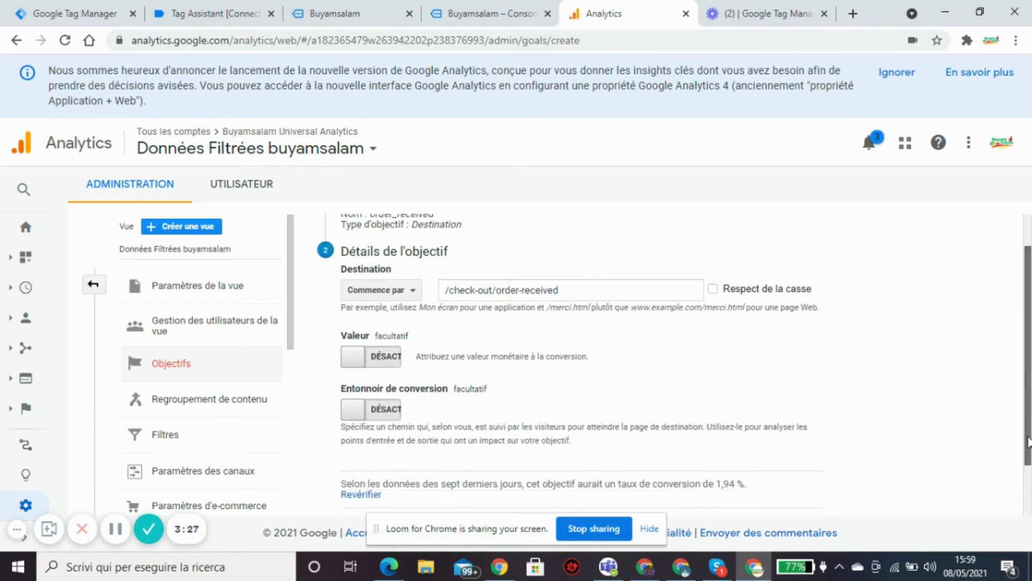
left_click(373, 467)
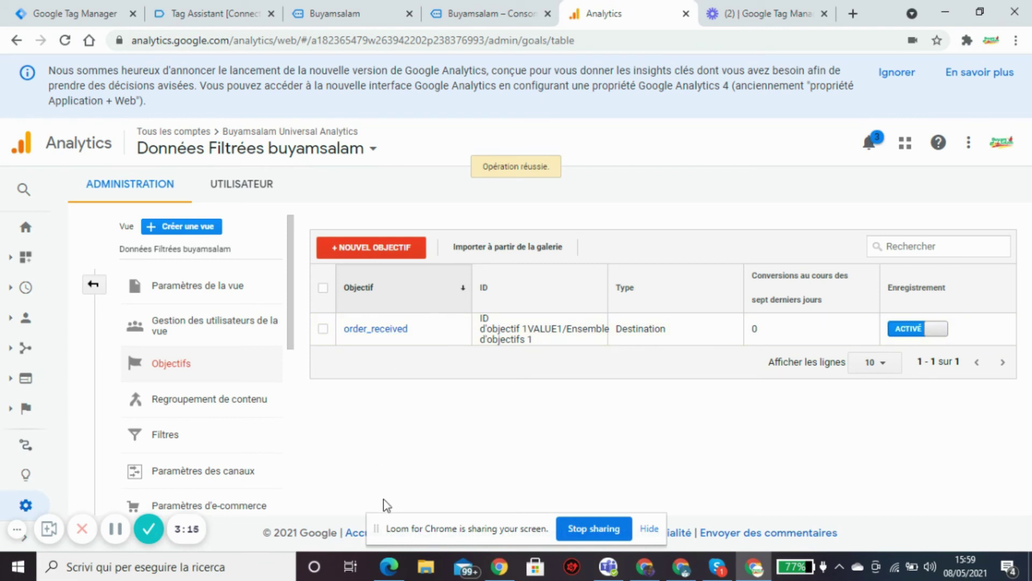
Check the Tag Assistant summary, then view the products on the order-received confirmation page.
left_click(211, 12)
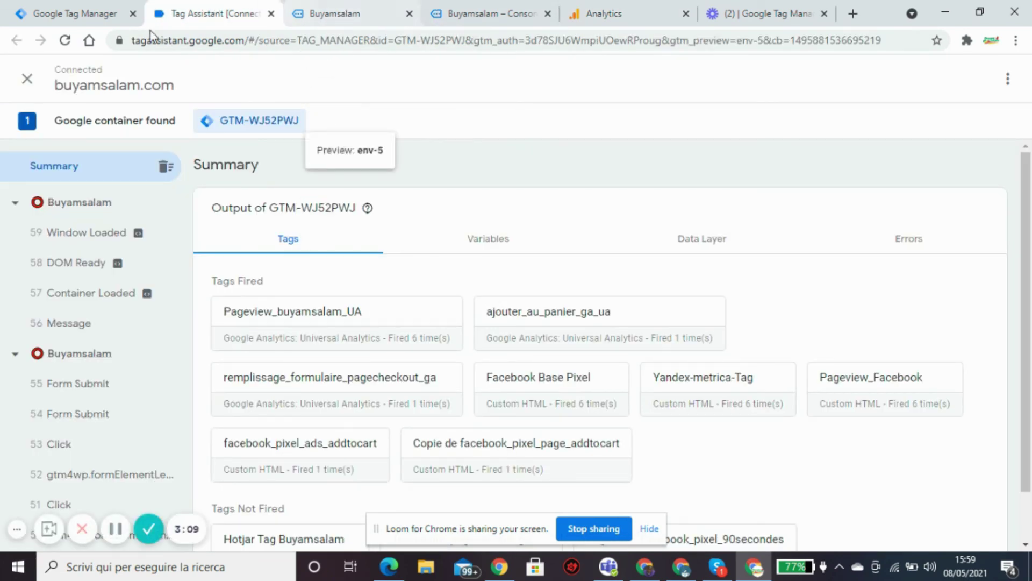
left_click(569, 13)
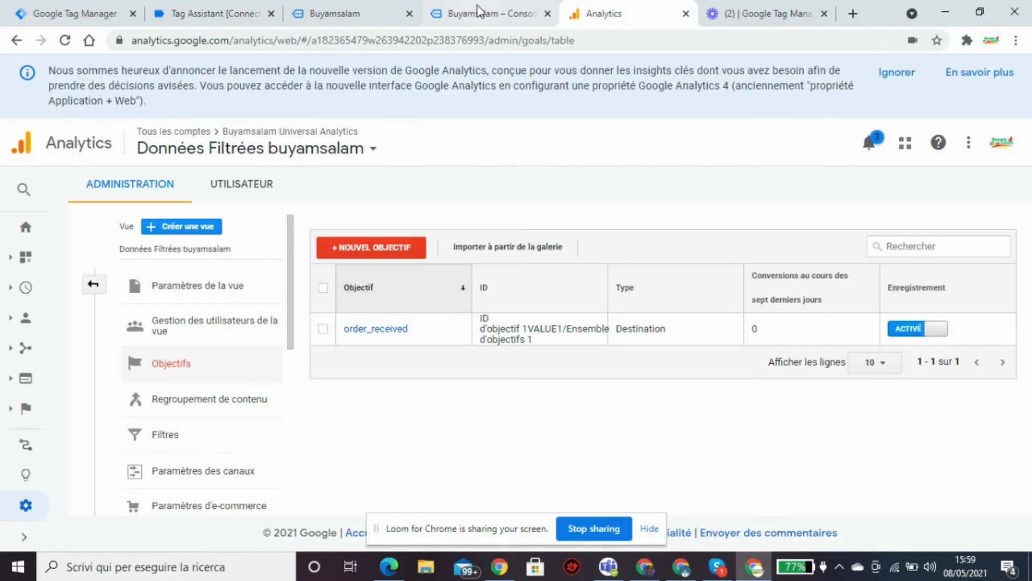
left_click(518, 21)
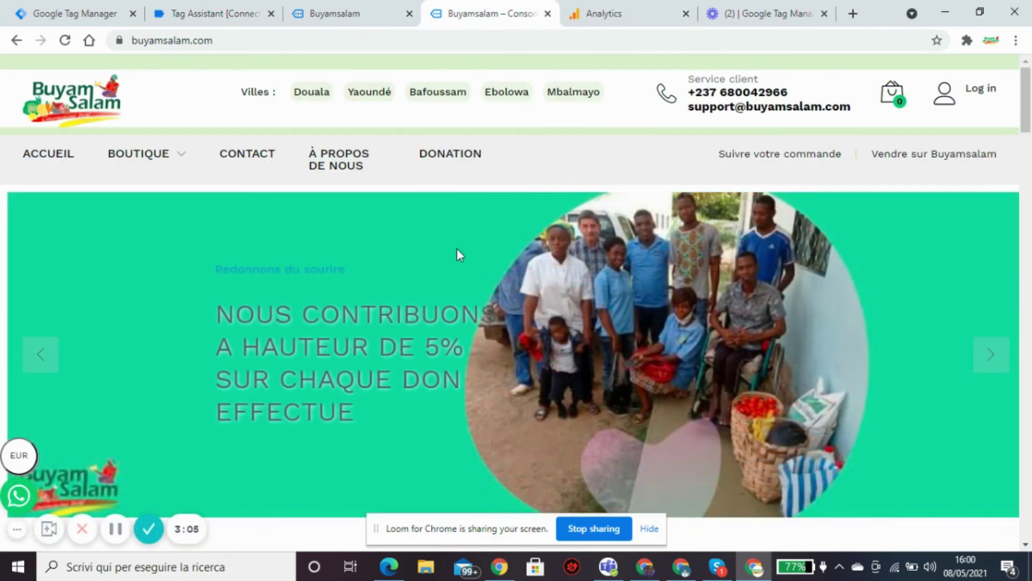
left_click(371, 18)
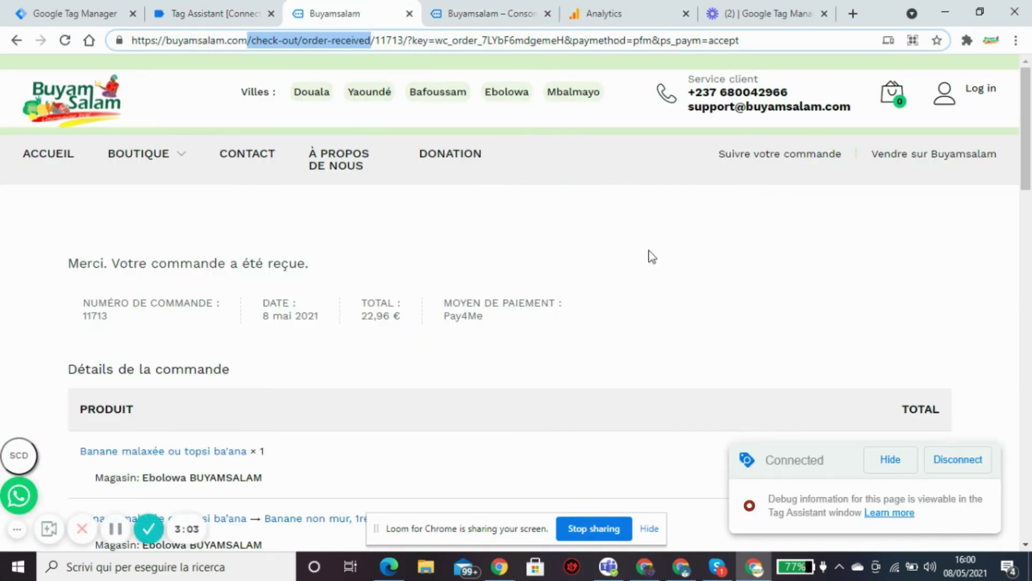
left_click_drag(1030, 173, 1030, 227)
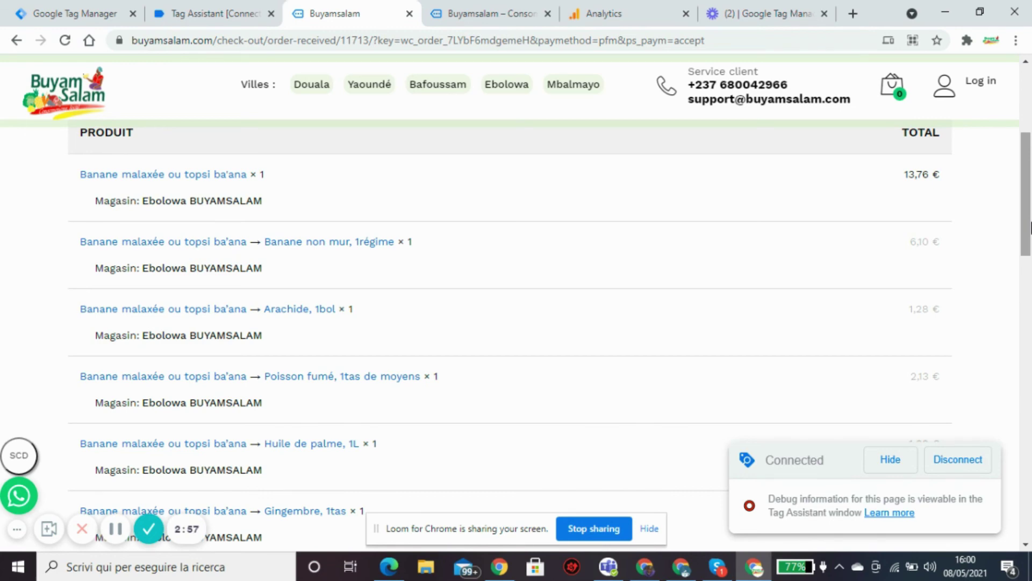
Close the old Tag Assistant tab and both Buyamsalam tabs, then go to Tag Manager.
left_click_drag(1030, 227, 1030, 163)
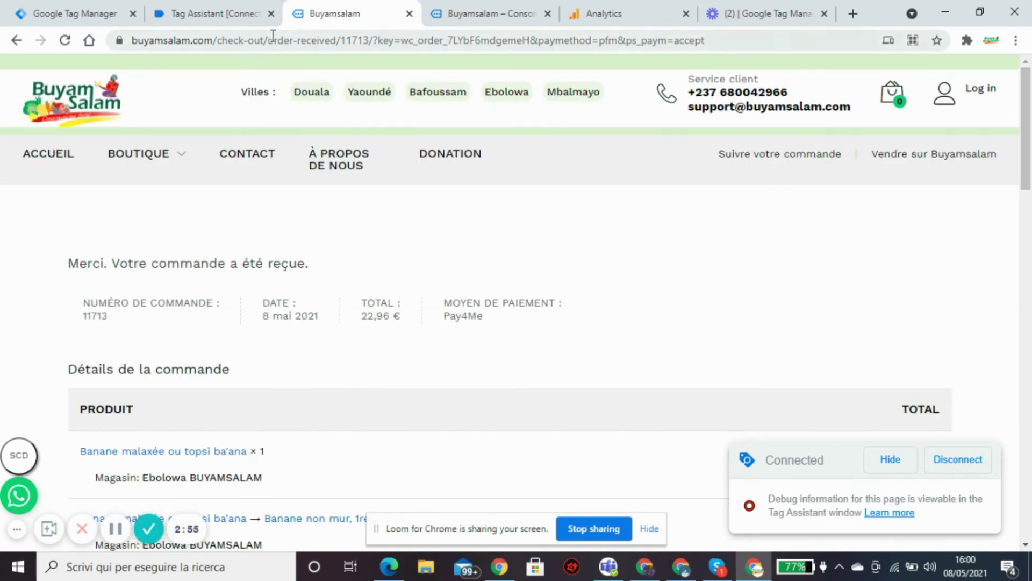
left_click(270, 13)
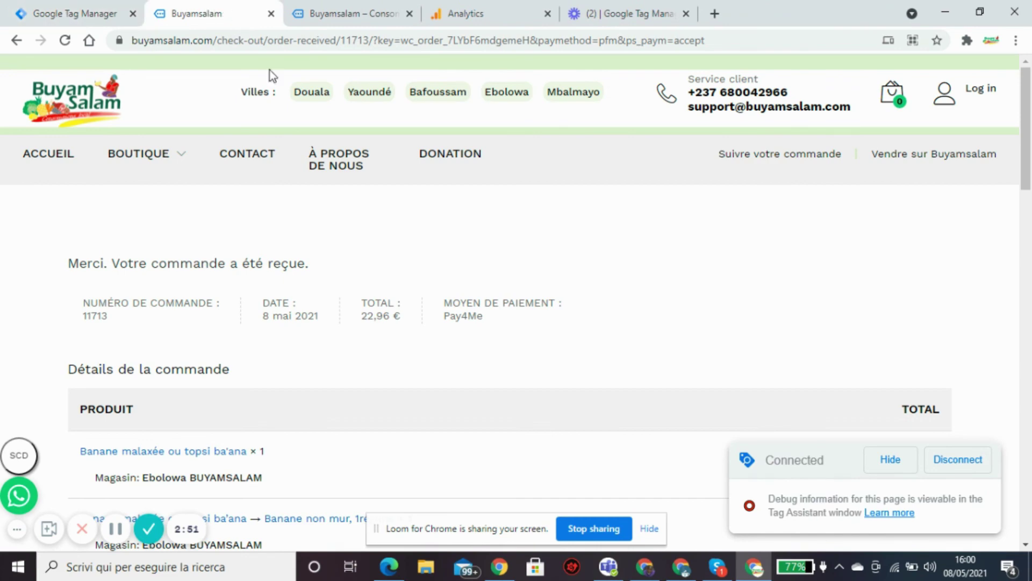
scroll(1030, 161, "down", 4)
scroll(1031, 161, "up", 4)
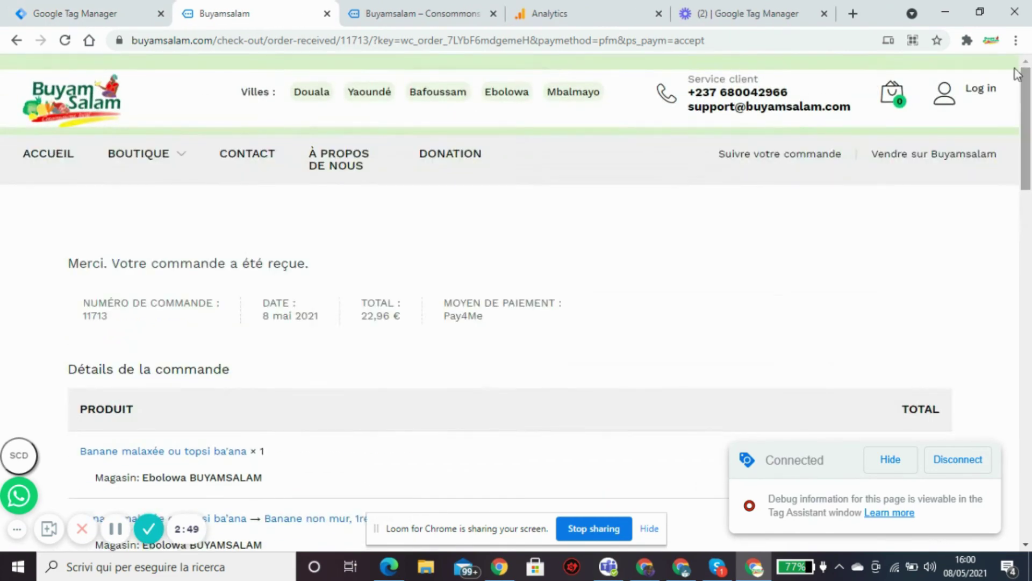
left_click(61, 161)
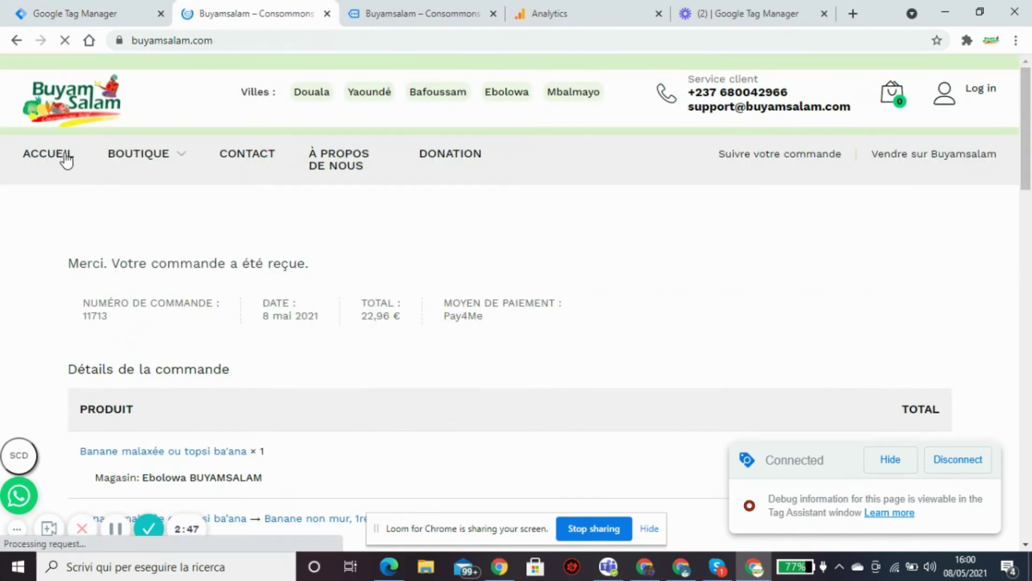
left_click(327, 13)
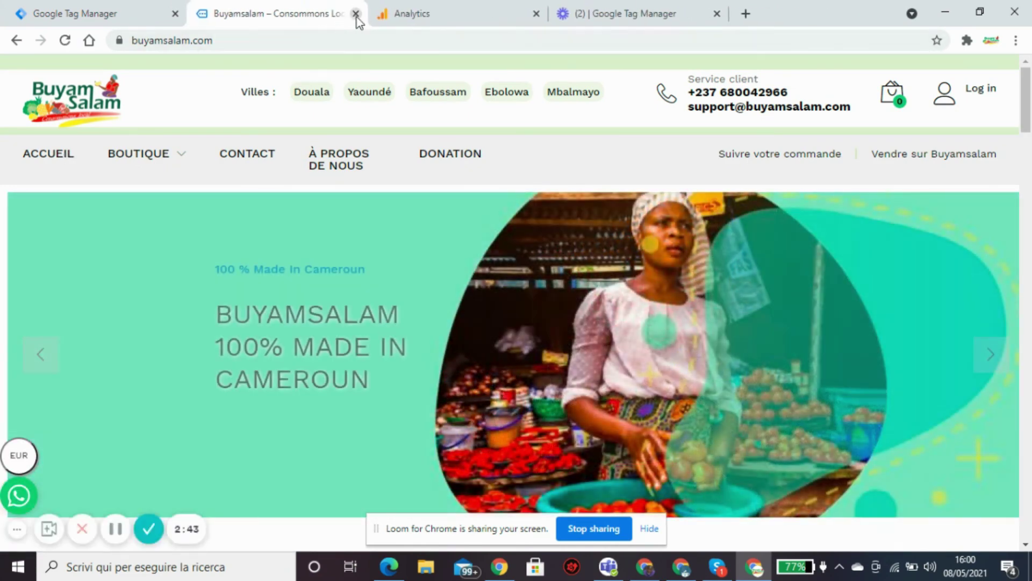
left_click(354, 14)
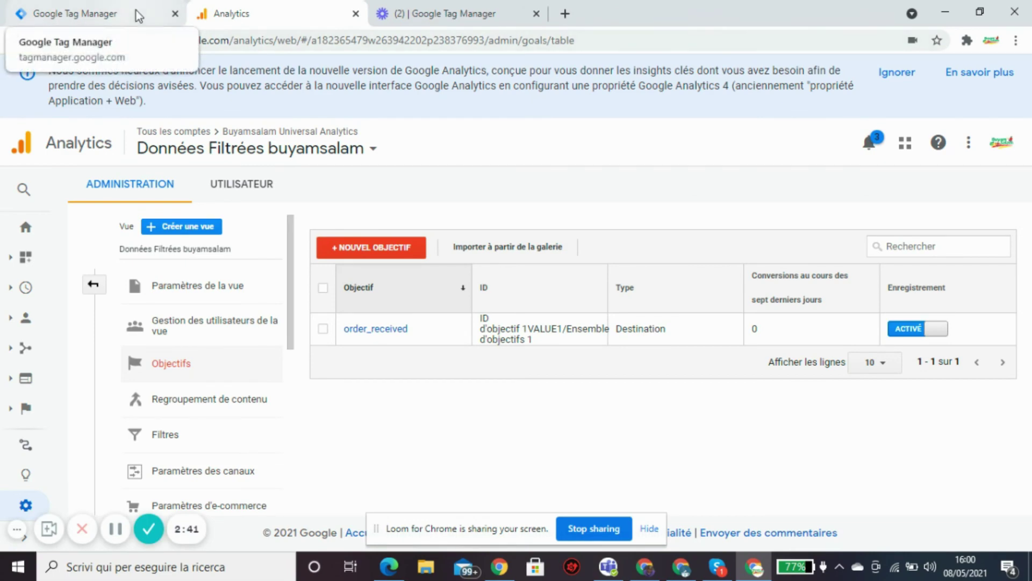
left_click(134, 14)
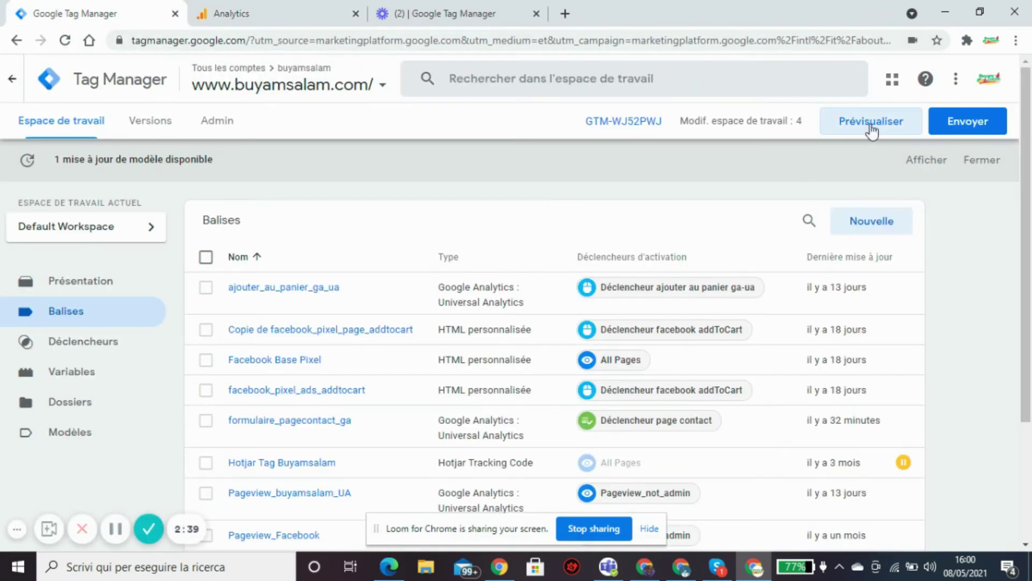
Start a new Tag Manager preview connected to buyamsalam.com and return to the site in debug mode.
left_click(871, 124)
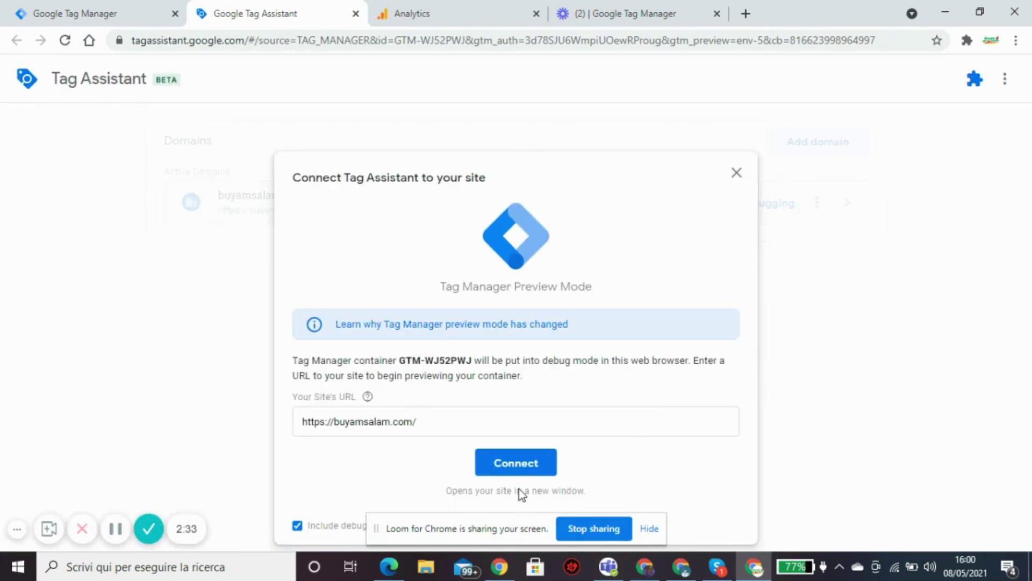
left_click(521, 468)
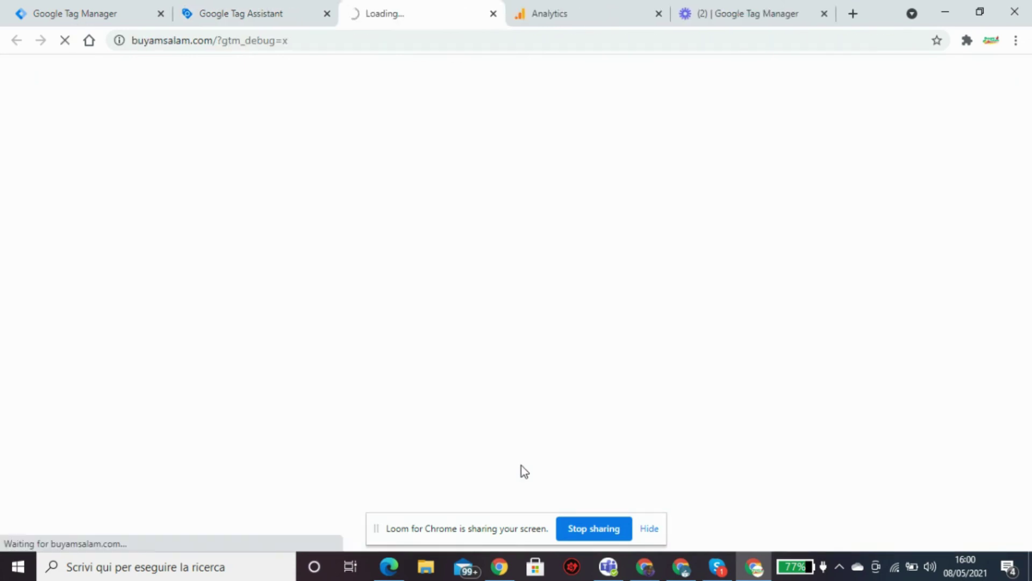
left_click(280, 18)
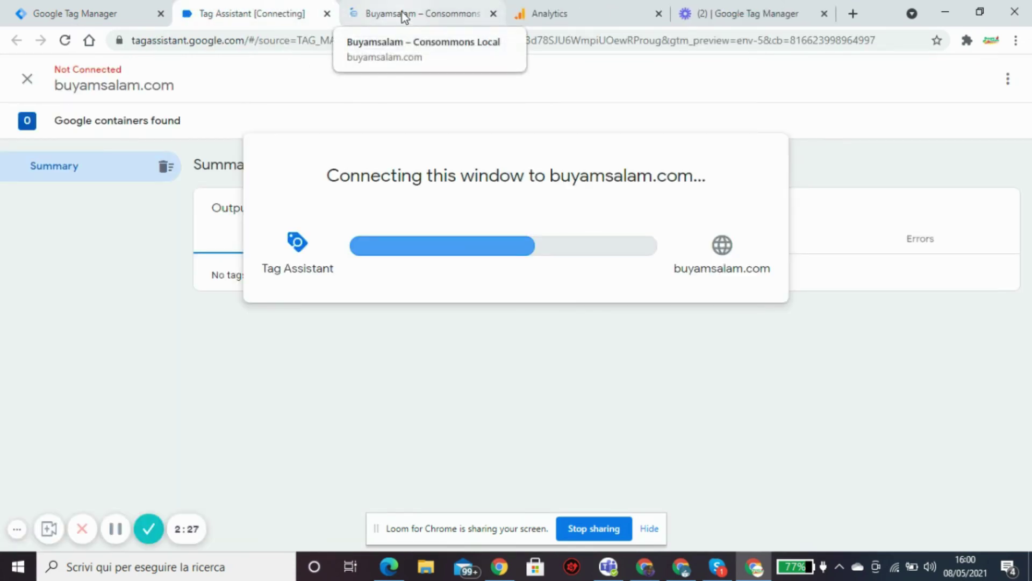
left_click(404, 18)
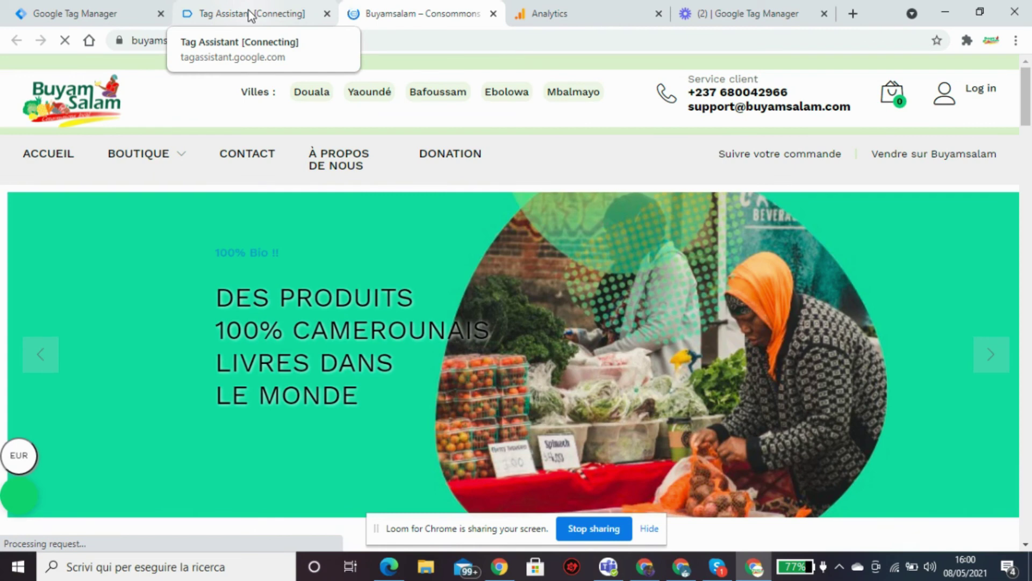
left_click(250, 13)
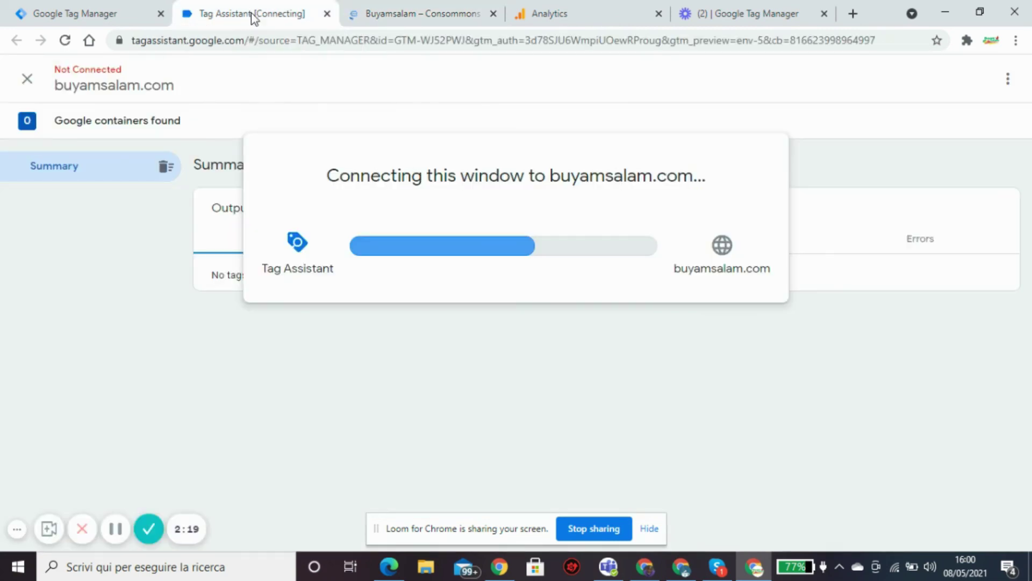
left_click(390, 10)
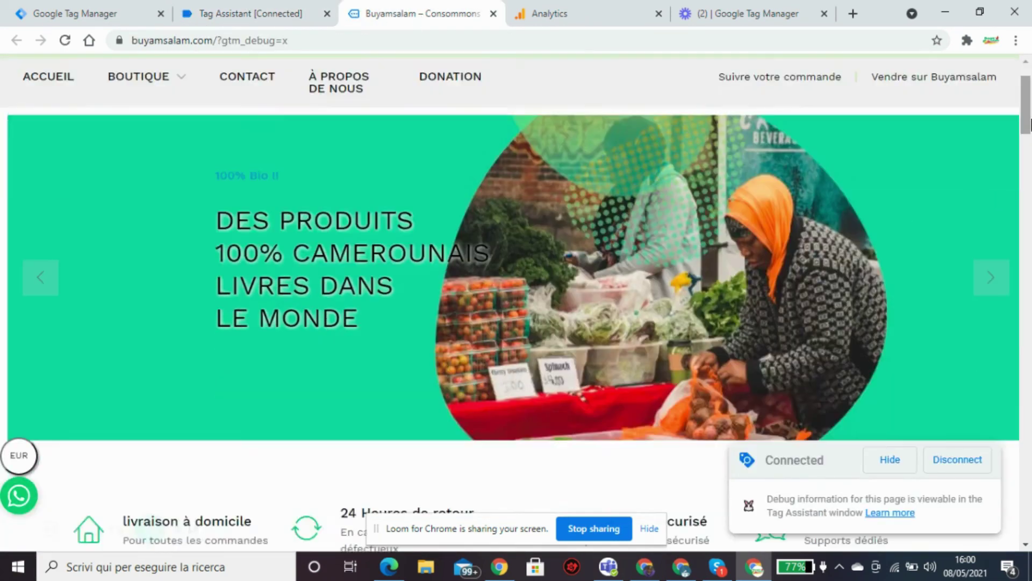
Place the 13,47 € Chocolat Broli 800g order with Pay4Me, filling Téléphone bénéficiaire from autofill.
left_click_drag(1031, 137, 1026, 102)
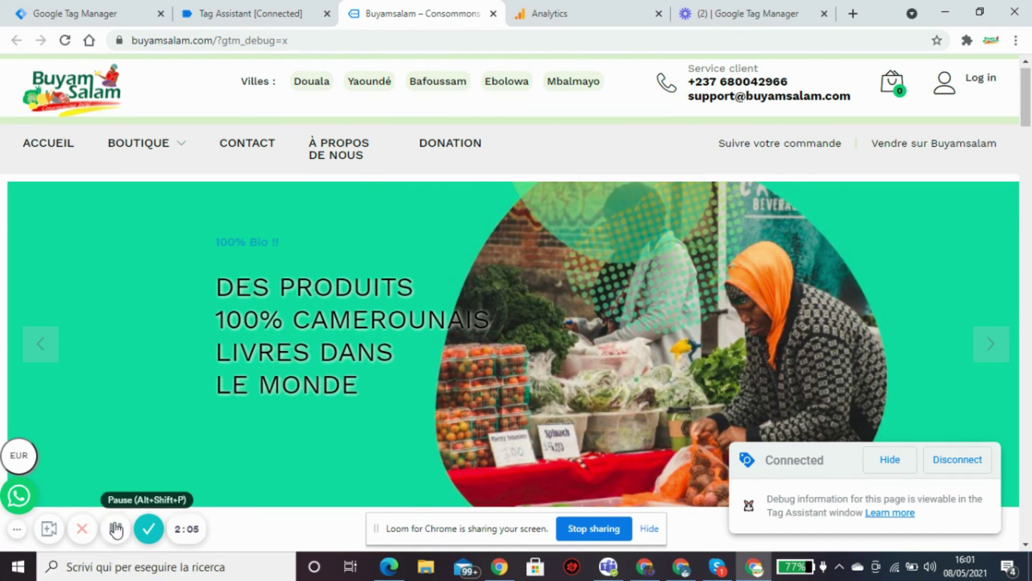
left_click(115, 528)
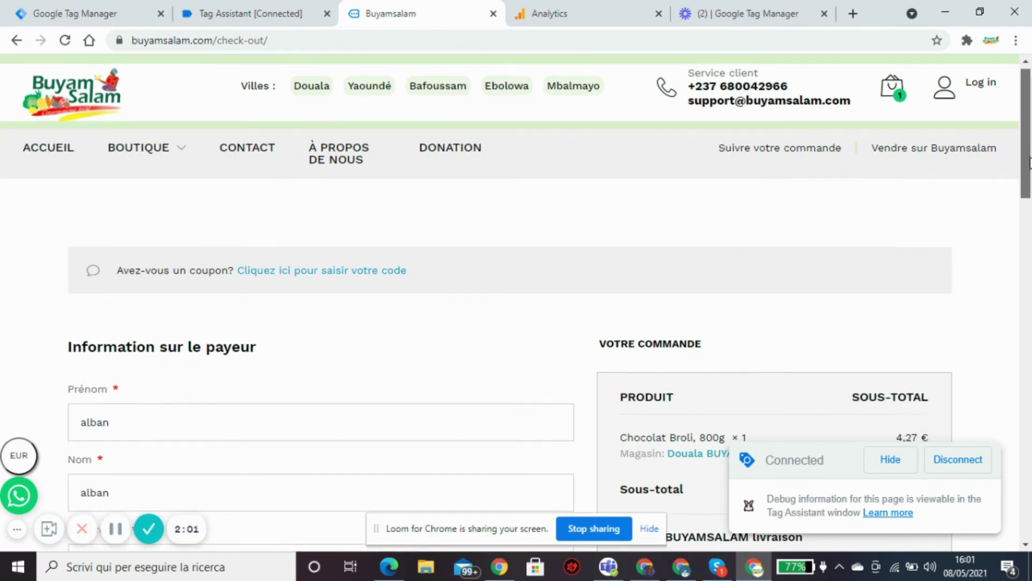
scroll(1028, 221, "down", 5)
left_click_drag(1028, 218, 1027, 275)
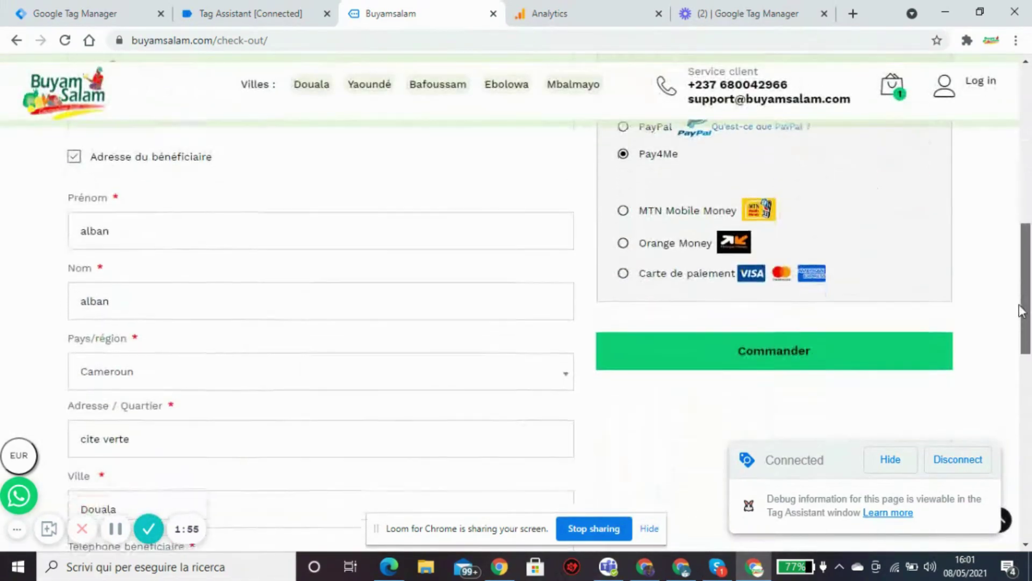
left_click(622, 154)
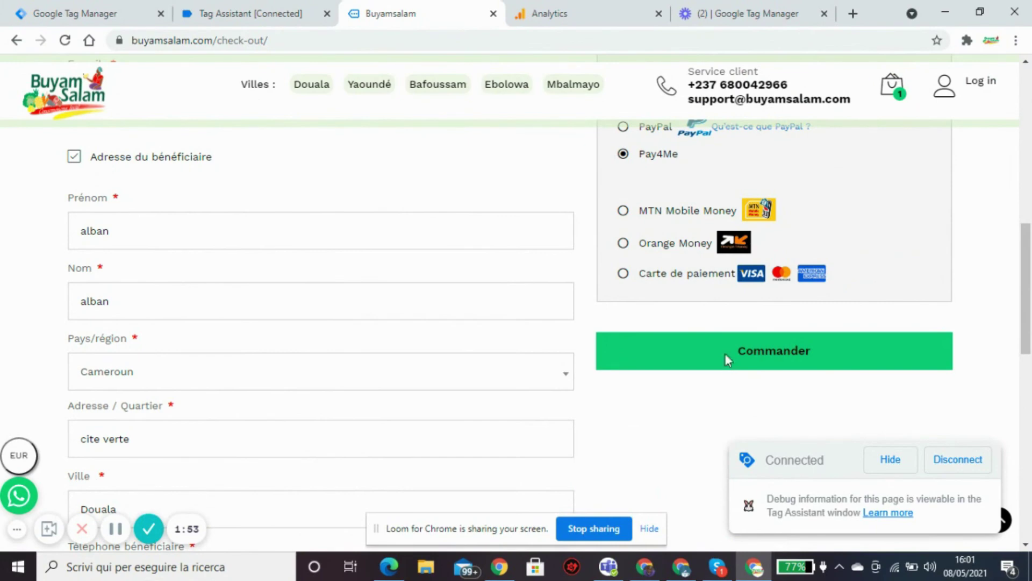
left_click(725, 353)
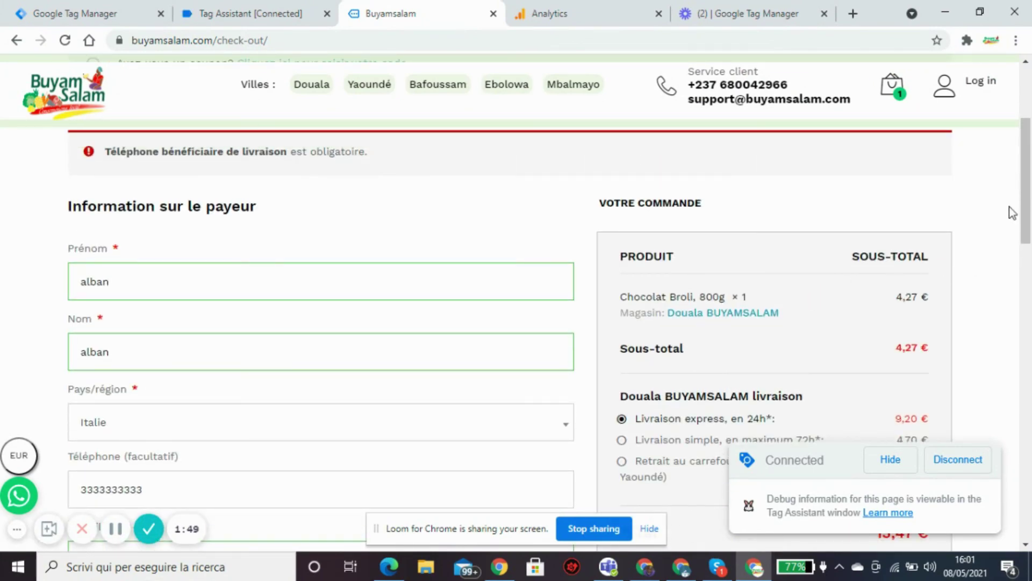
left_click_drag(1026, 183, 1023, 352)
left_click(214, 387)
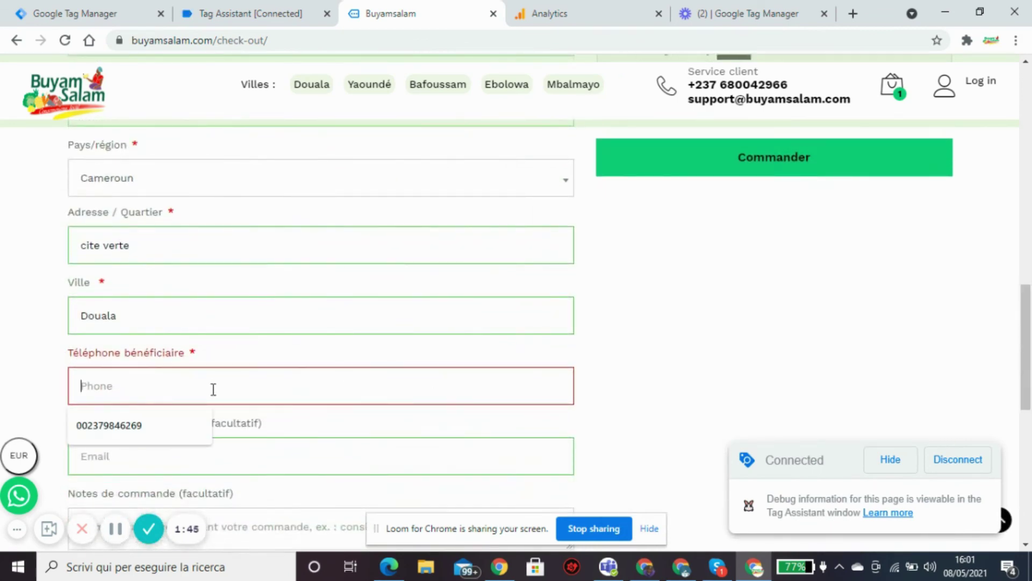
left_click(140, 425)
scroll(1016, 309, "up", 2)
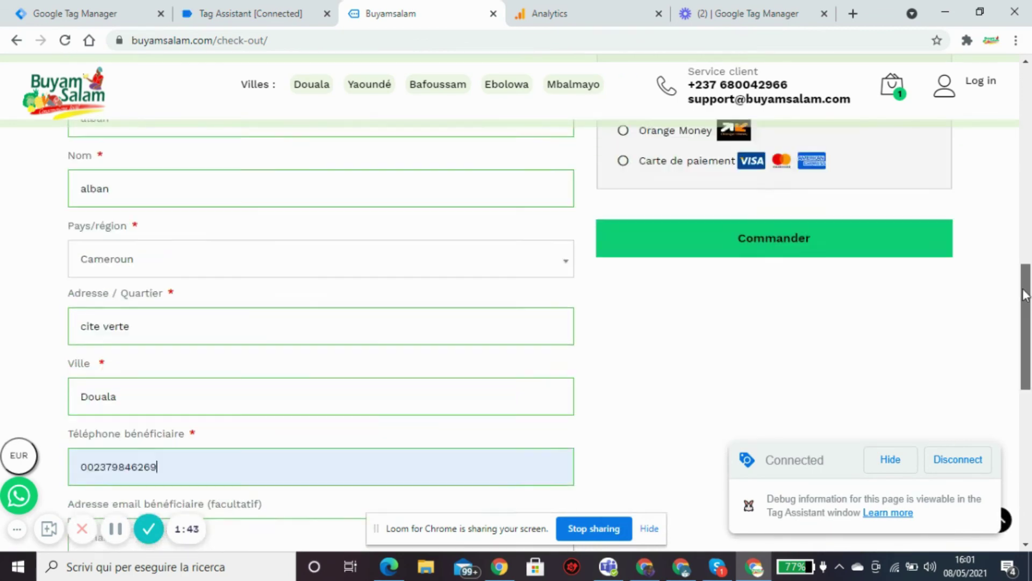
left_click(812, 280)
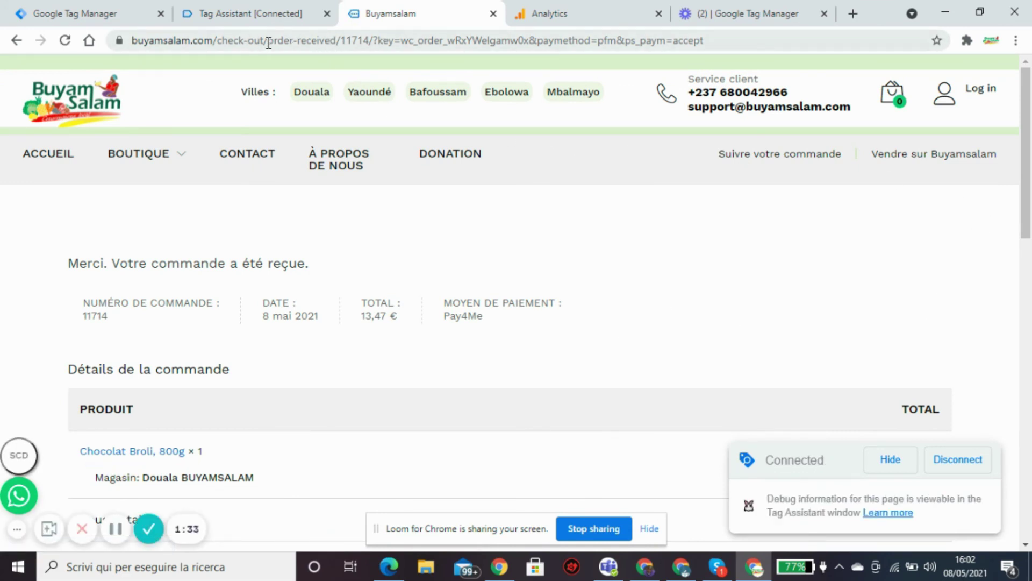
Confirm remplissage_formulaire_pagecheckout_ga fired once in Tag Assistant, then return to the Analytics goals.
left_click(251, 14)
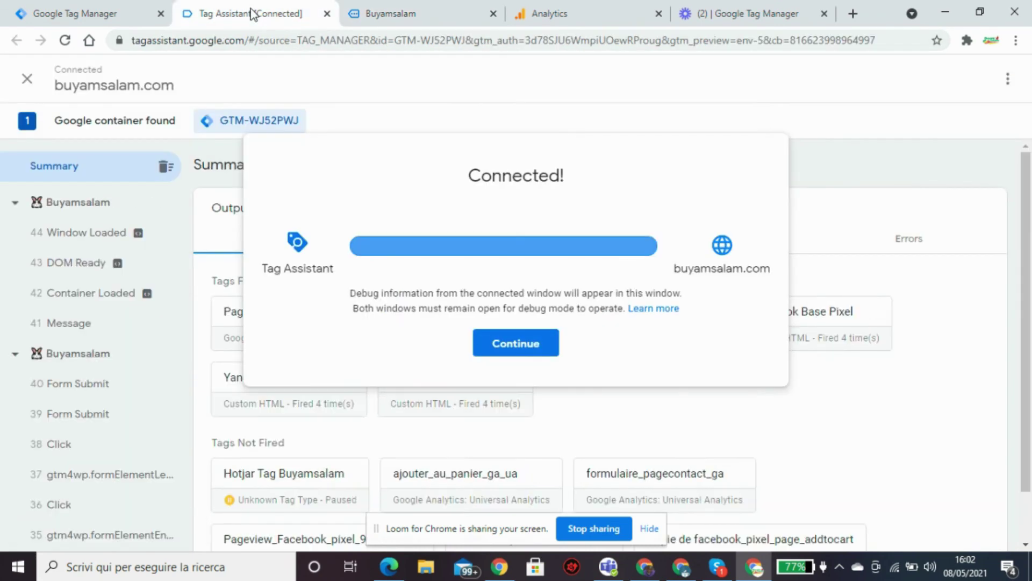
left_click(861, 413)
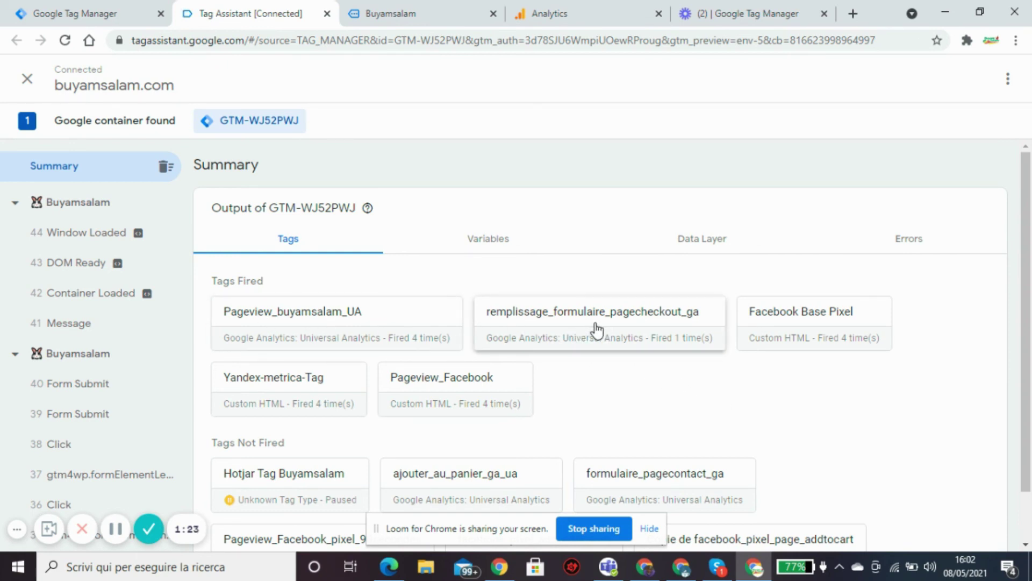
left_click(557, 5)
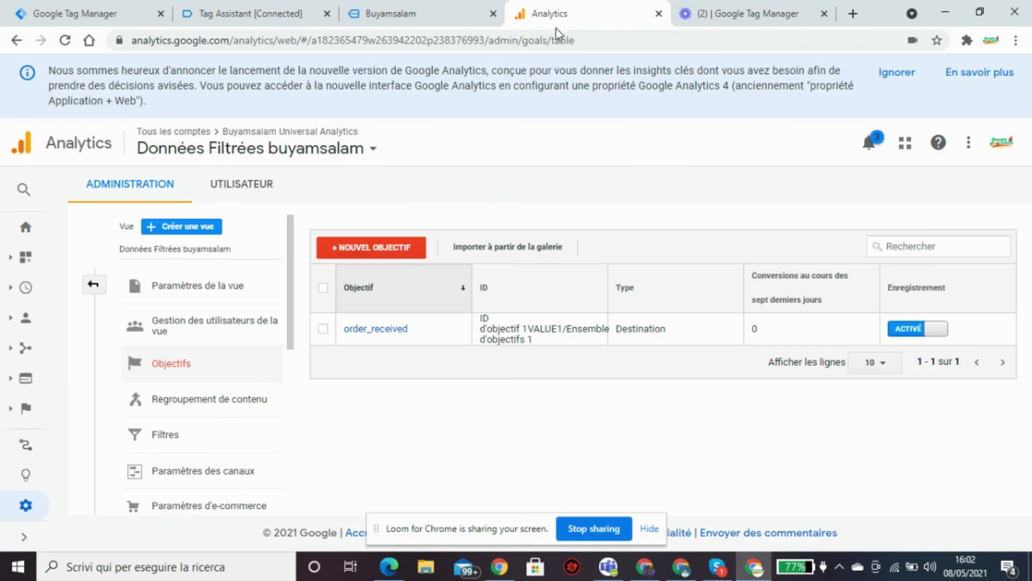
Open the real-time Vue d'ensemble report from the expanded Analytics sidebar.
left_click(21, 321)
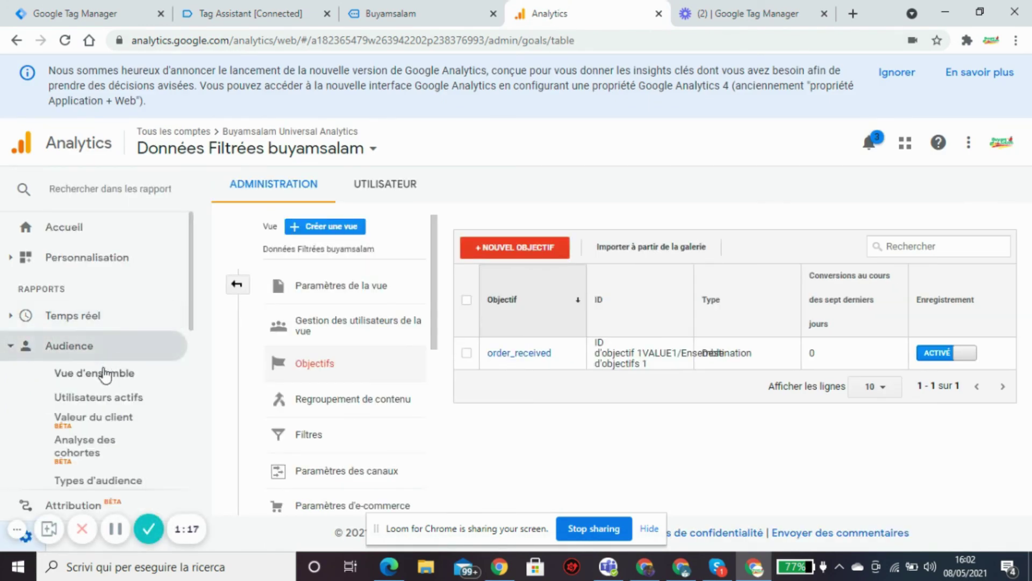
left_click(75, 321)
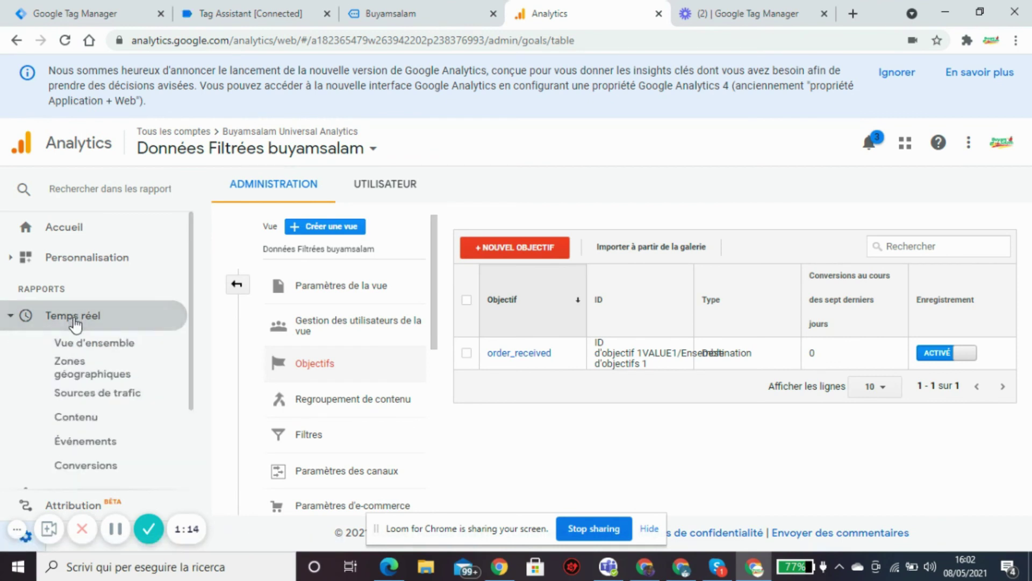
left_click(89, 353)
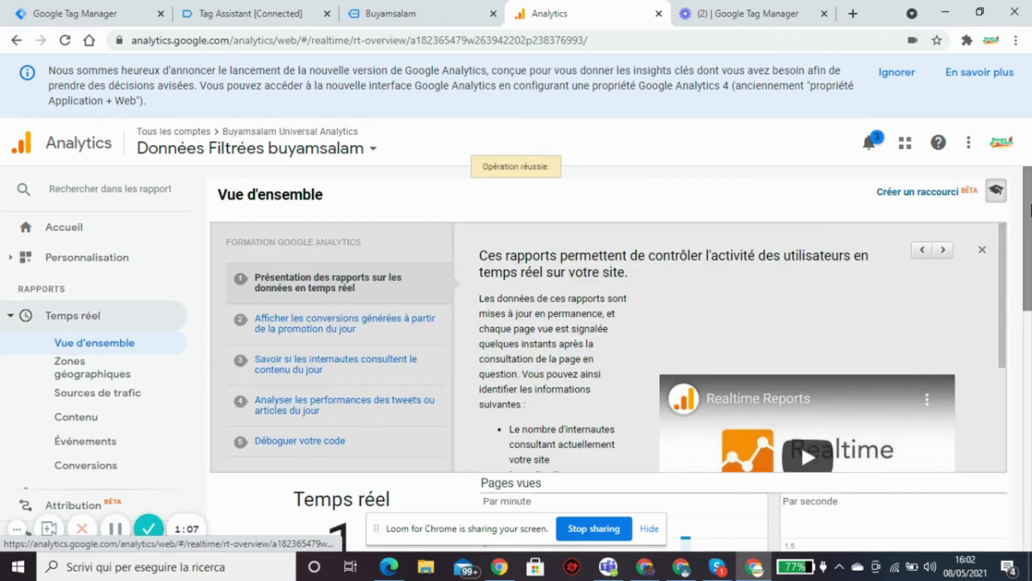
scroll(1027, 275, "down", 3)
scroll(1028, 274, "down", 4)
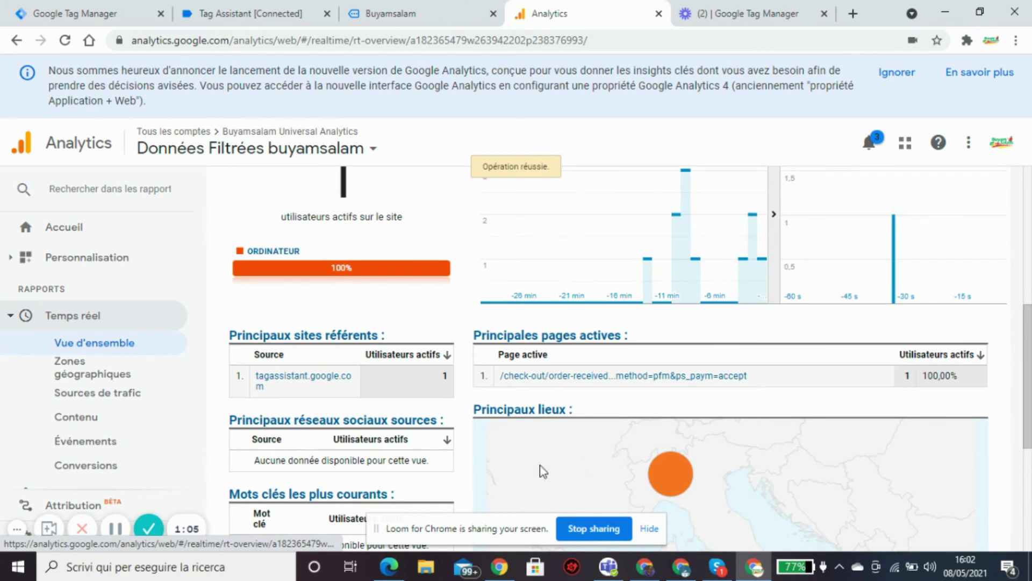
Go through real-time Événements to Conversions and confirm order_received reached by 1 active user.
left_click(106, 442)
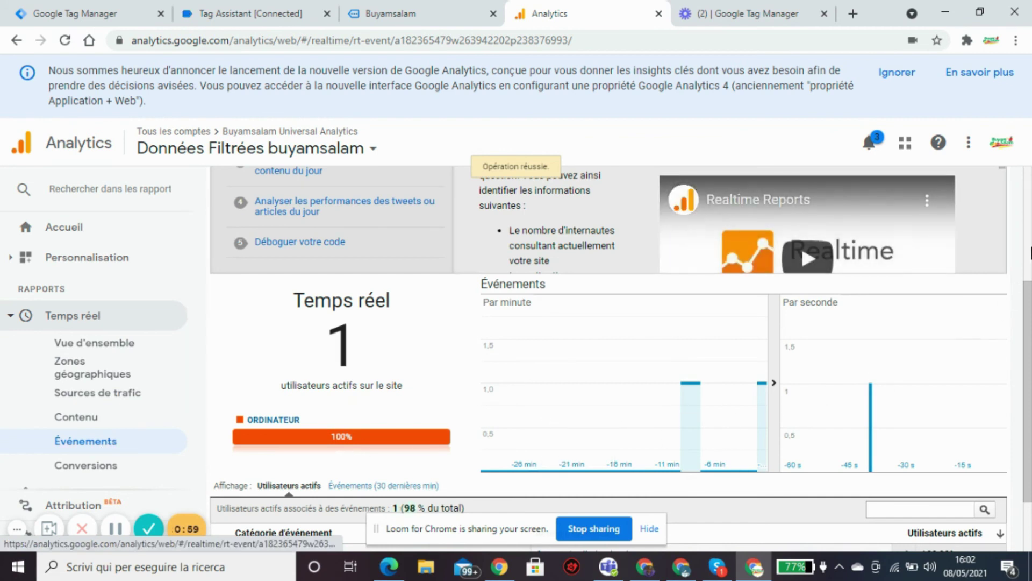
scroll(1029, 371, "down", 2)
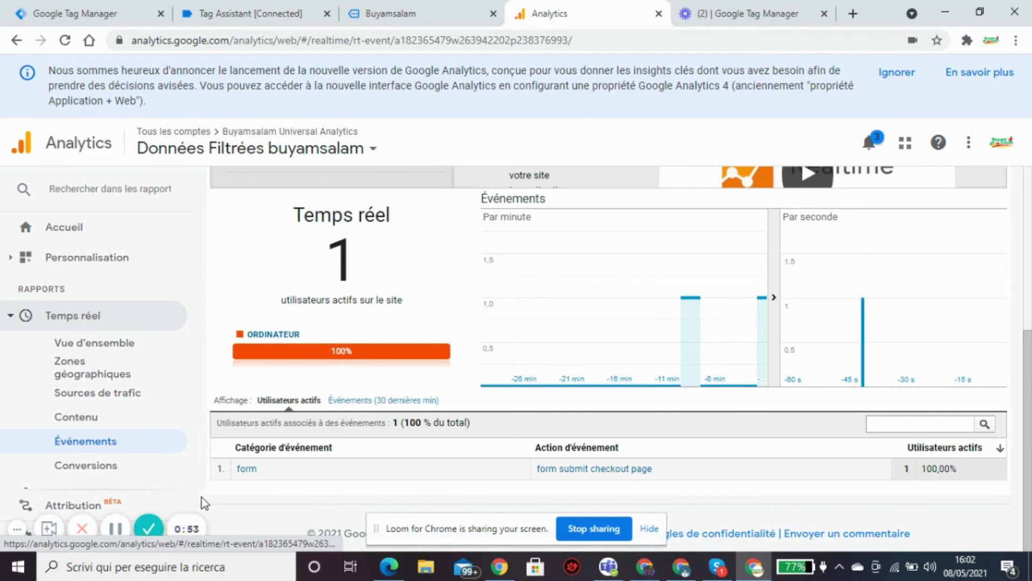
left_click(96, 467)
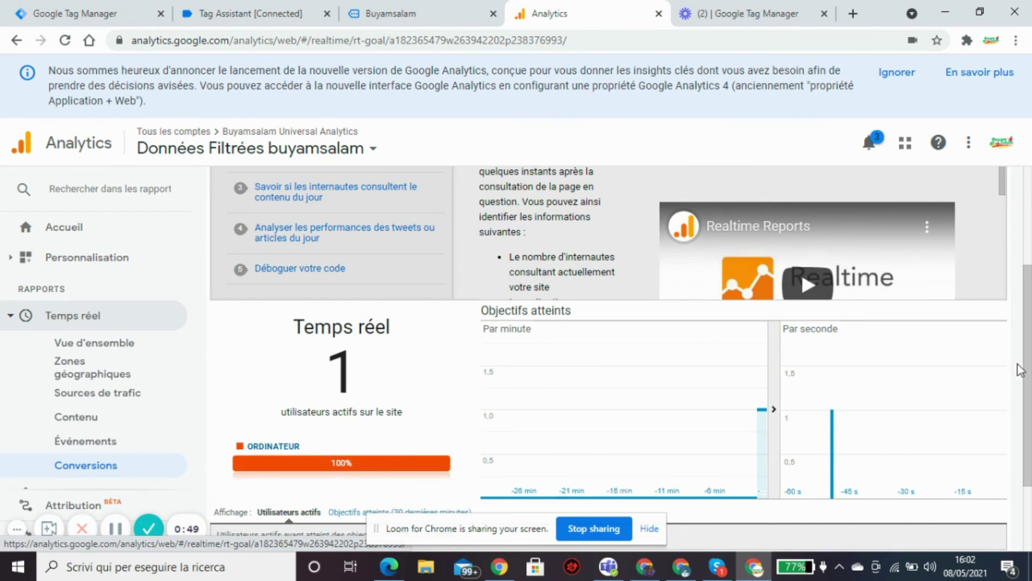
left_click_drag(1016, 366, 1014, 429)
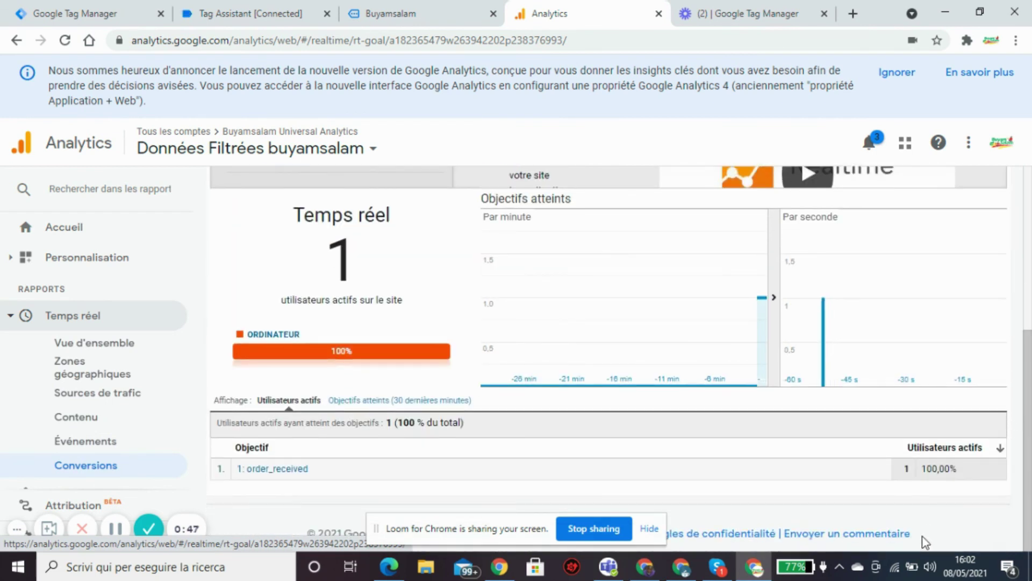